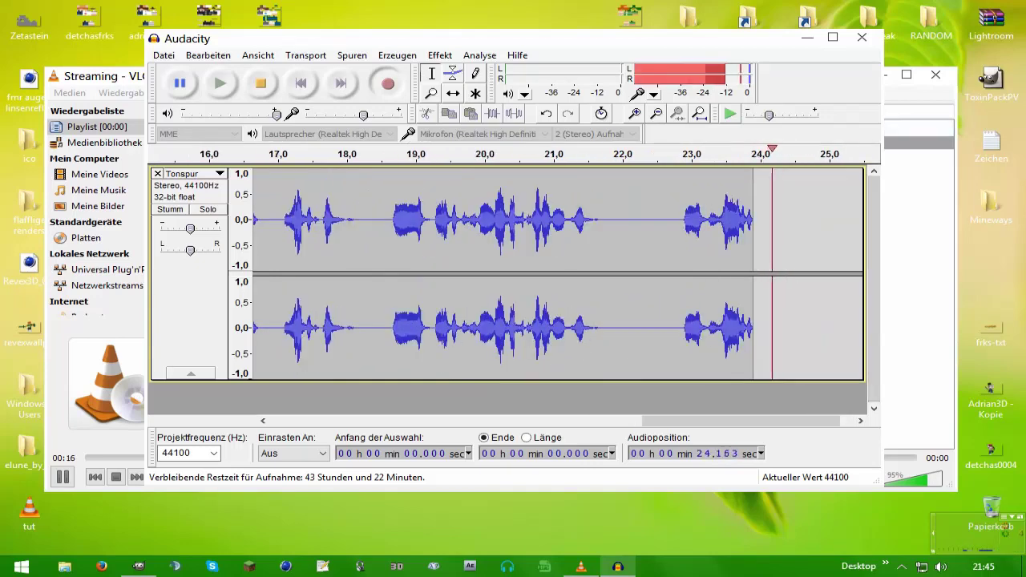
- Switch away from the recording Audacity window and hide it so the desktop shows
{"action": "key", "text": "alt+Tab"}
{"action": "key", "text": "alt+Tab"}
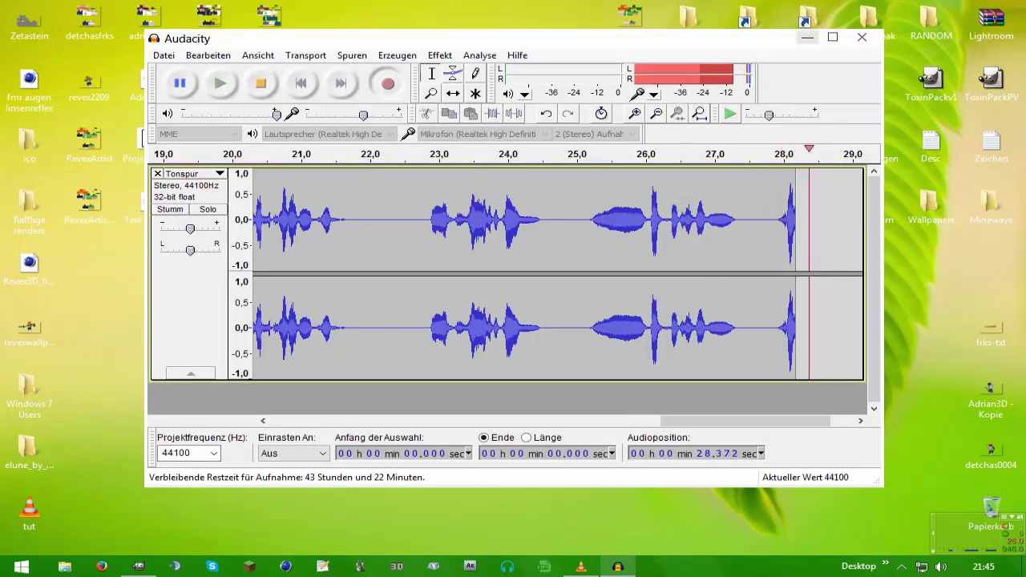
{"action": "key", "text": "super+d"}
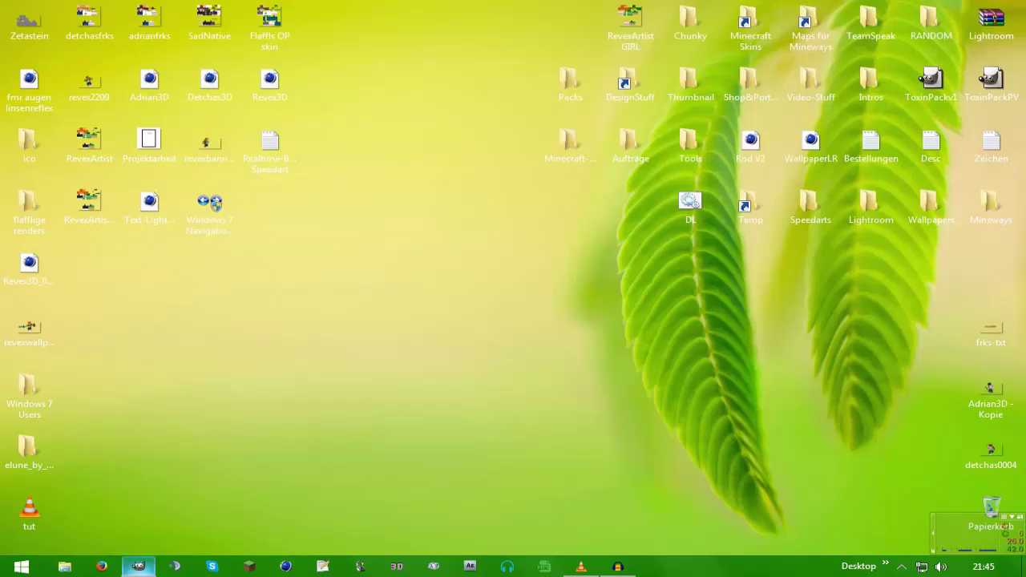
- Bring the GIMP image window forward and browse the Script-Fu menu without choosing anything
{"action": "left_click", "coordinate": [138, 567]}
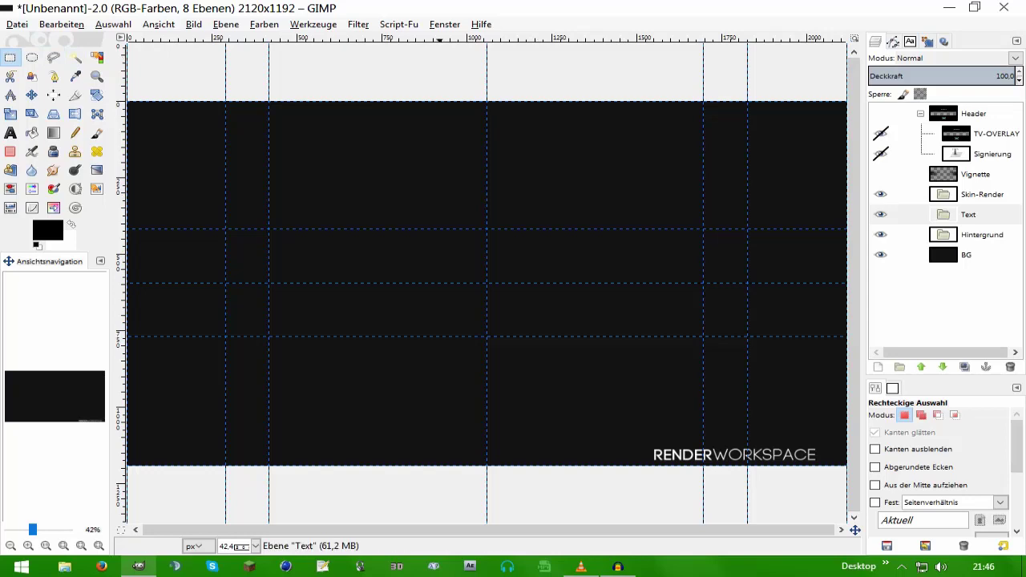
{"action": "left_click", "coordinate": [398, 24]}
{"action": "key", "text": "Escape"}
- Check the Fenster menu, then restore and re-maximize GIMP to fill the screen
{"action": "left_click", "coordinate": [445, 24]}
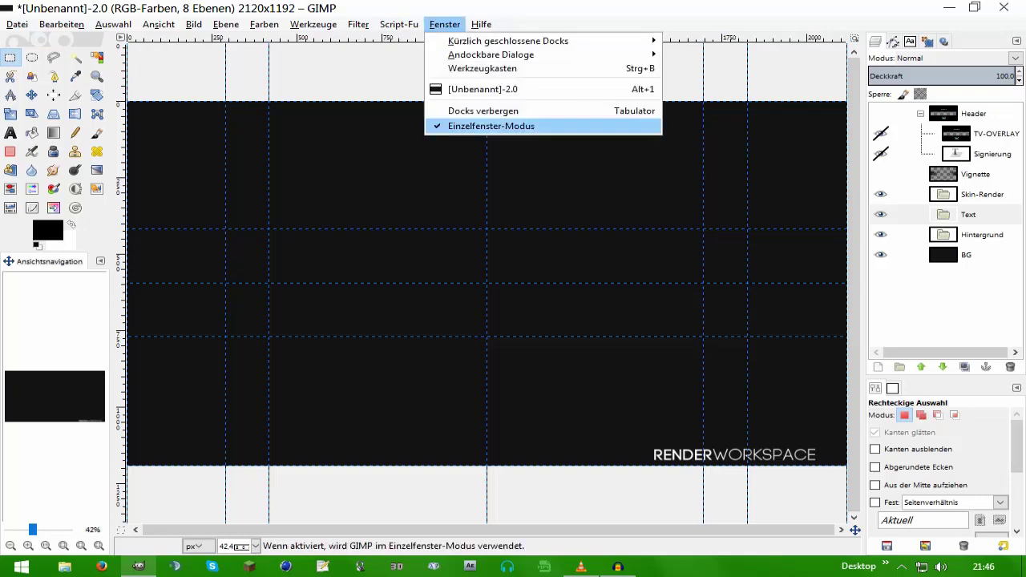
{"action": "key", "text": "Escape"}
{"action": "left_click", "coordinate": [444, 25]}
{"action": "key", "text": "Escape"}
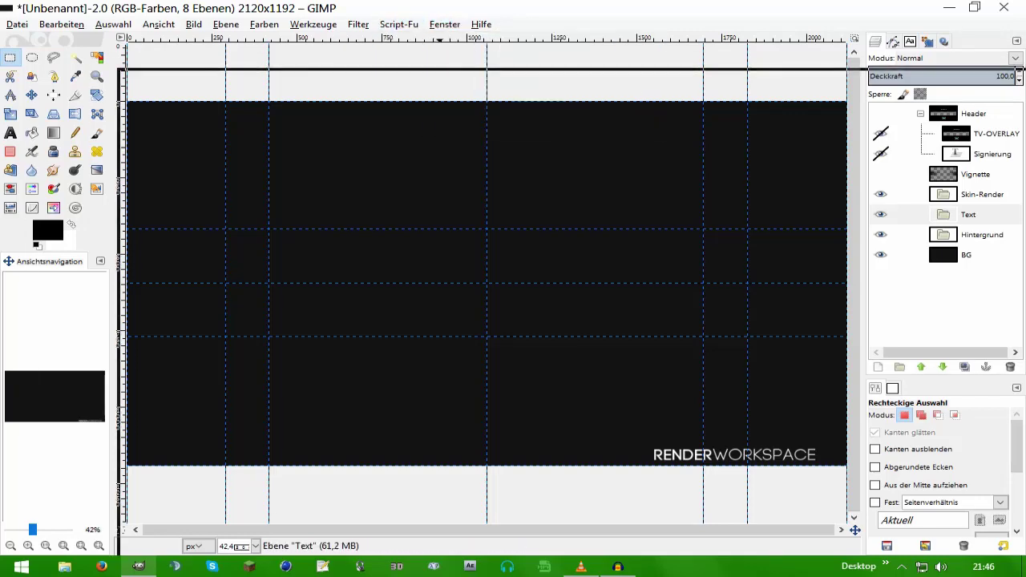
{"action": "key", "text": "super+Down"}
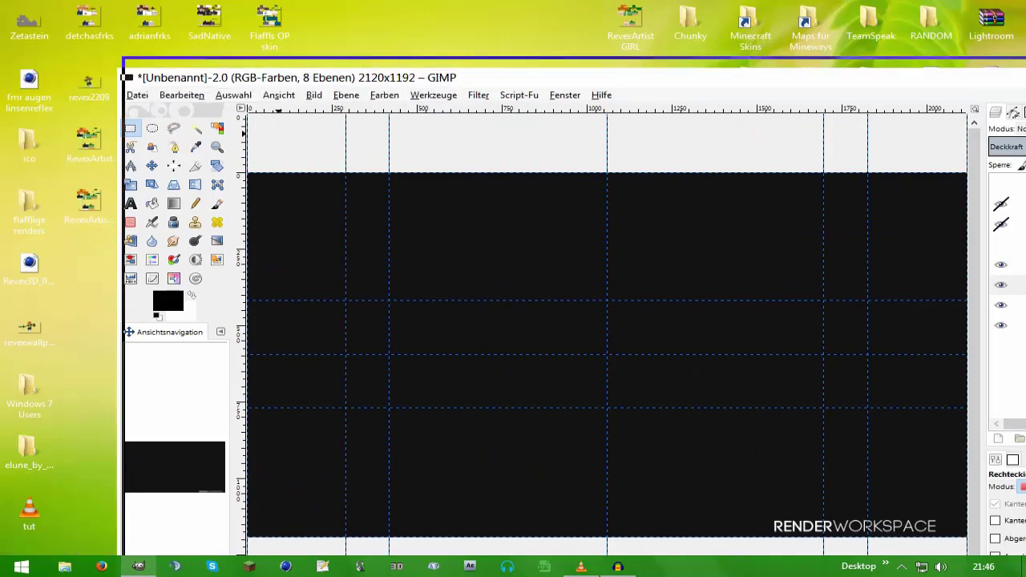
{"action": "key", "text": "super+Up"}
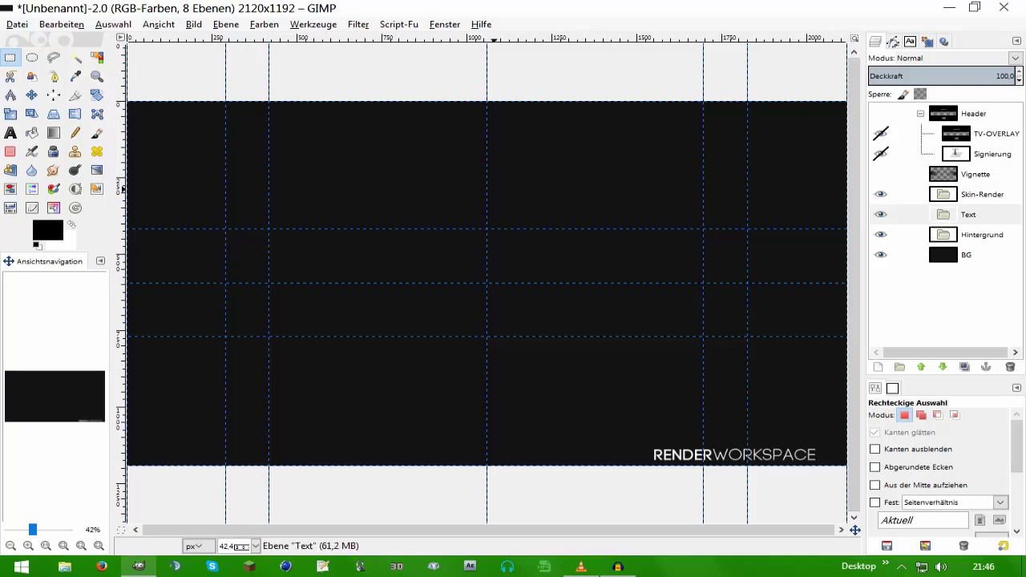
- Return the dock to the Layers list, select the Text group and pick the Text tool
{"action": "left_click", "coordinate": [892, 41]}
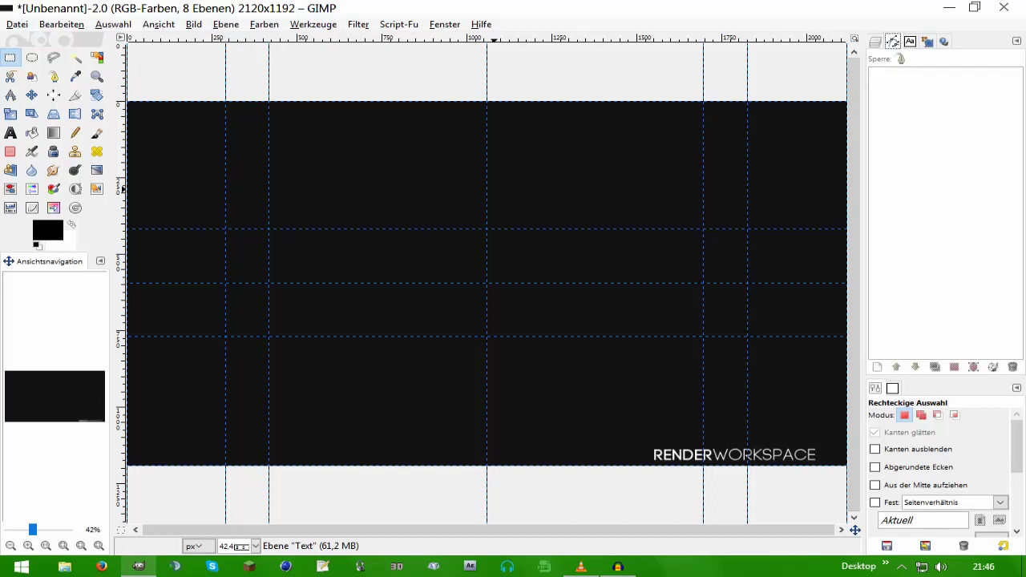
{"action": "left_click", "coordinate": [909, 41]}
{"action": "left_click", "coordinate": [927, 41]}
{"action": "left_click", "coordinate": [875, 41]}
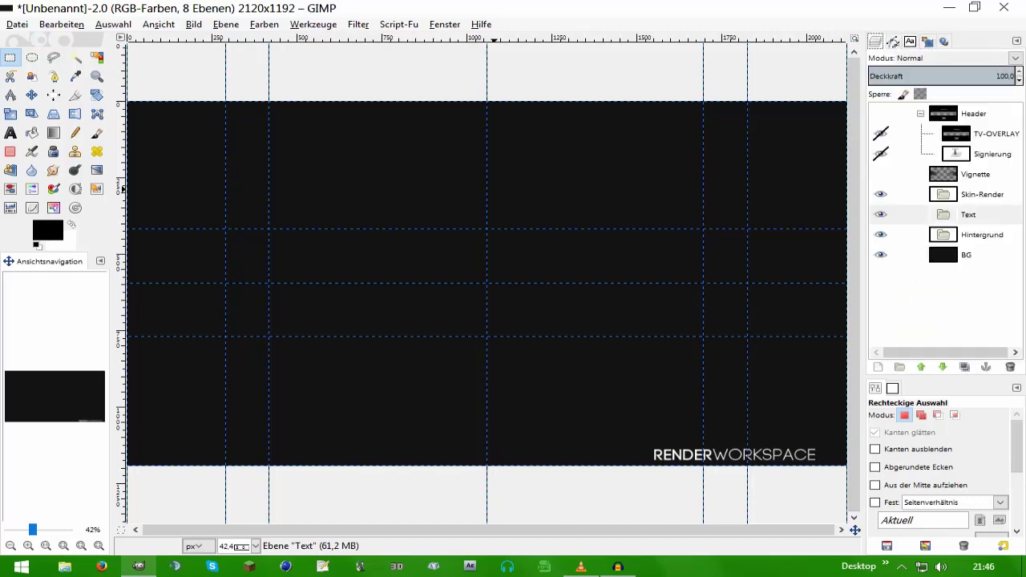
{"action": "left_click", "coordinate": [970, 214]}
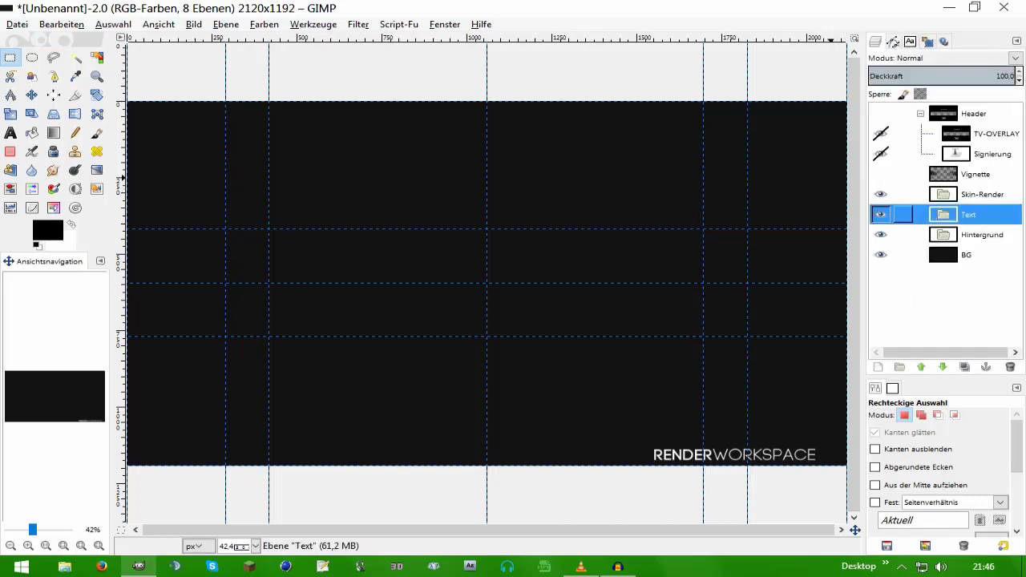
{"action": "left_click", "coordinate": [11, 132]}
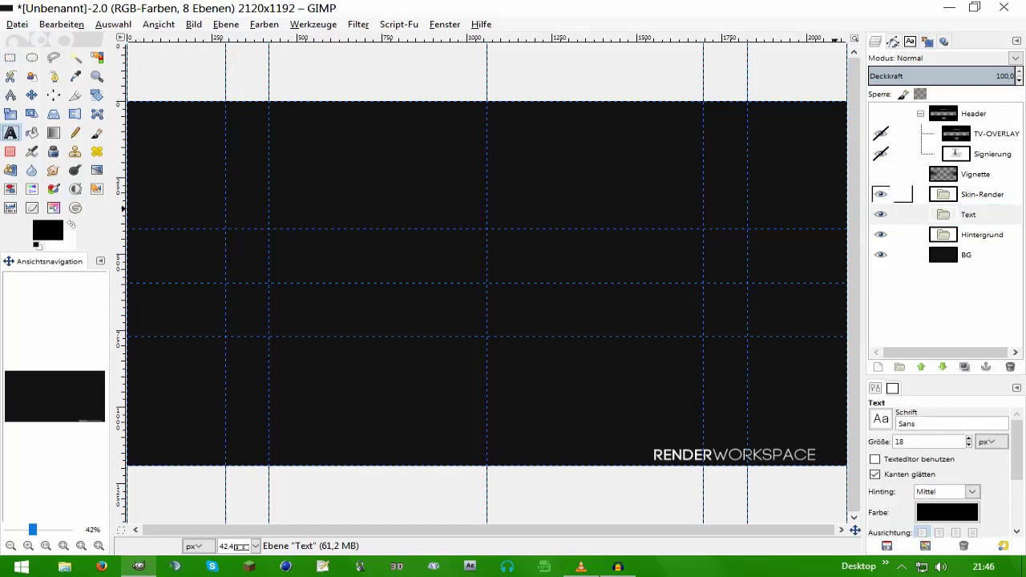
- Type 'tutorial' in a new text box in the Text group and size it 100 px
{"action": "left_click", "coordinate": [902, 214]}
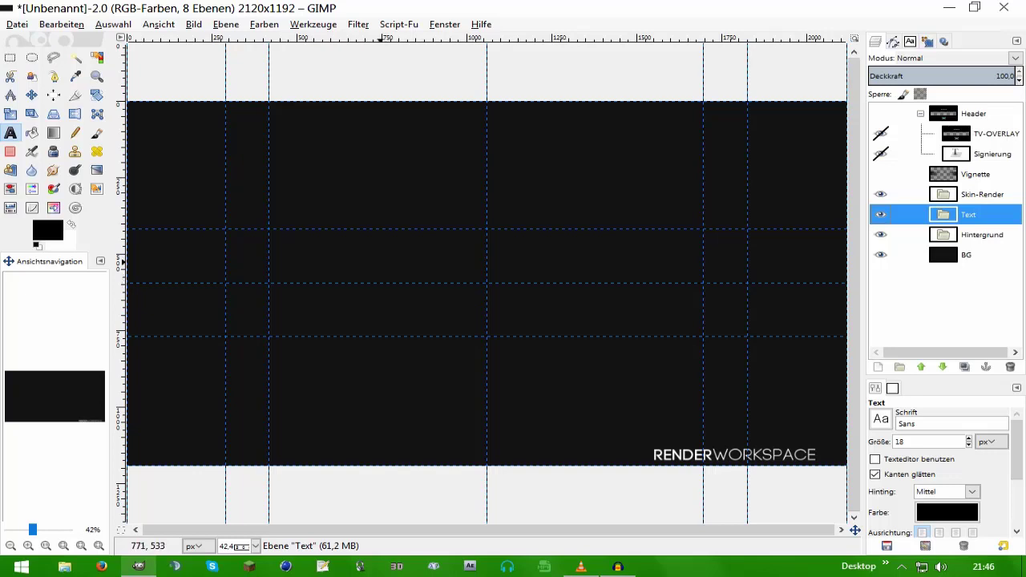
{"action": "left_click", "coordinate": [370, 250]}
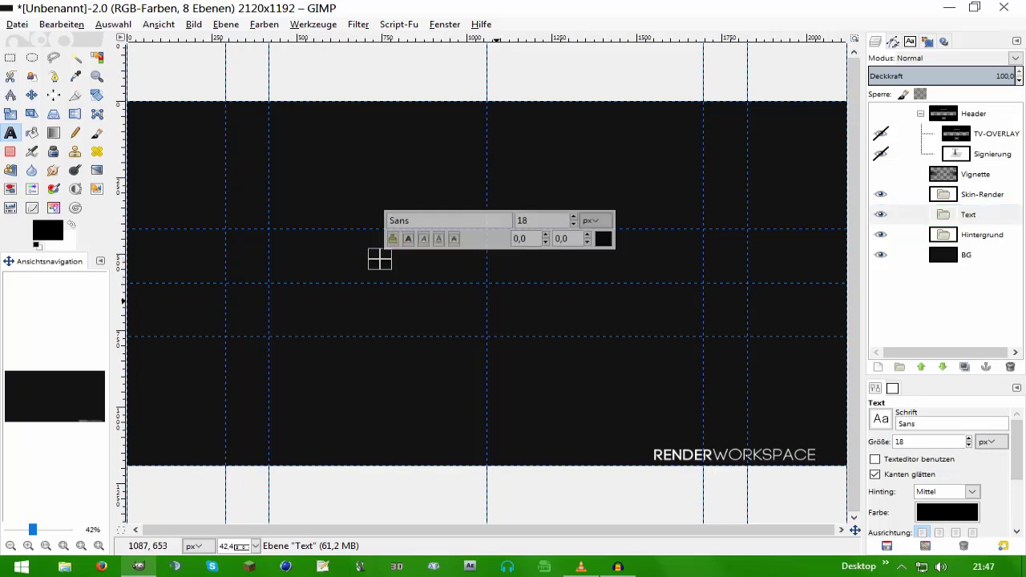
{"action": "type", "text": "tu"}
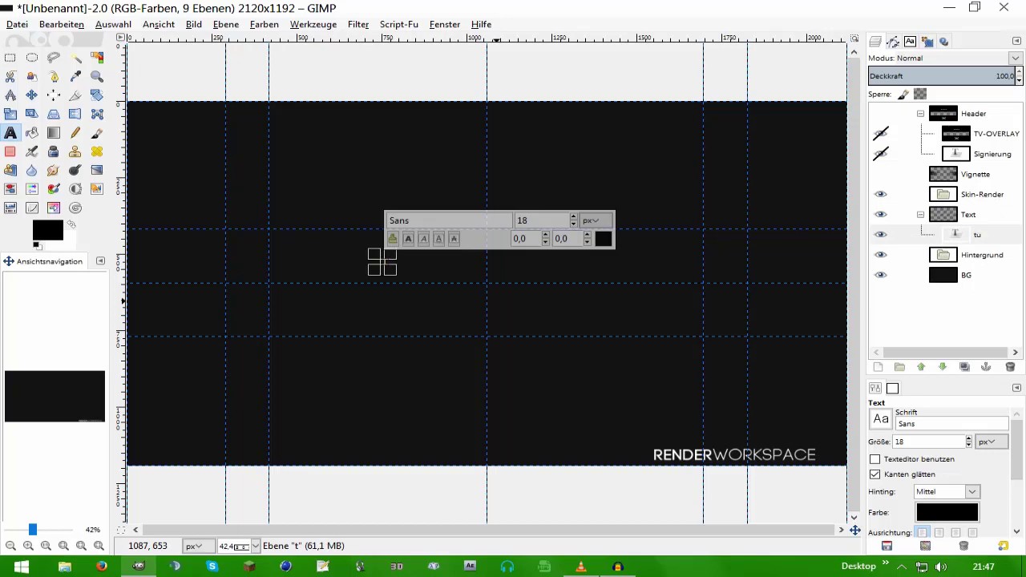
{"action": "type", "text": "torial"}
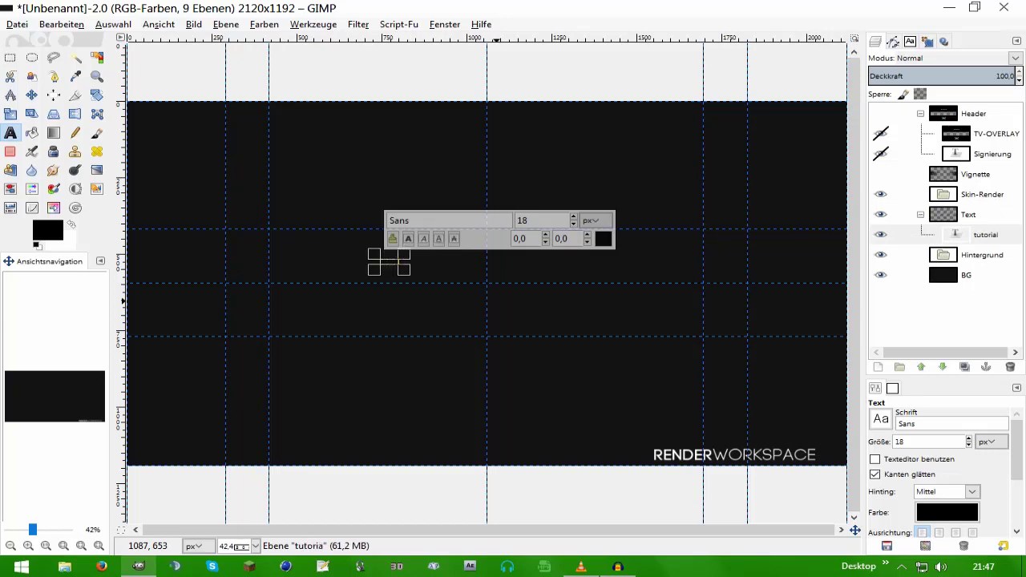
{"action": "key", "text": "ctrl+a"}
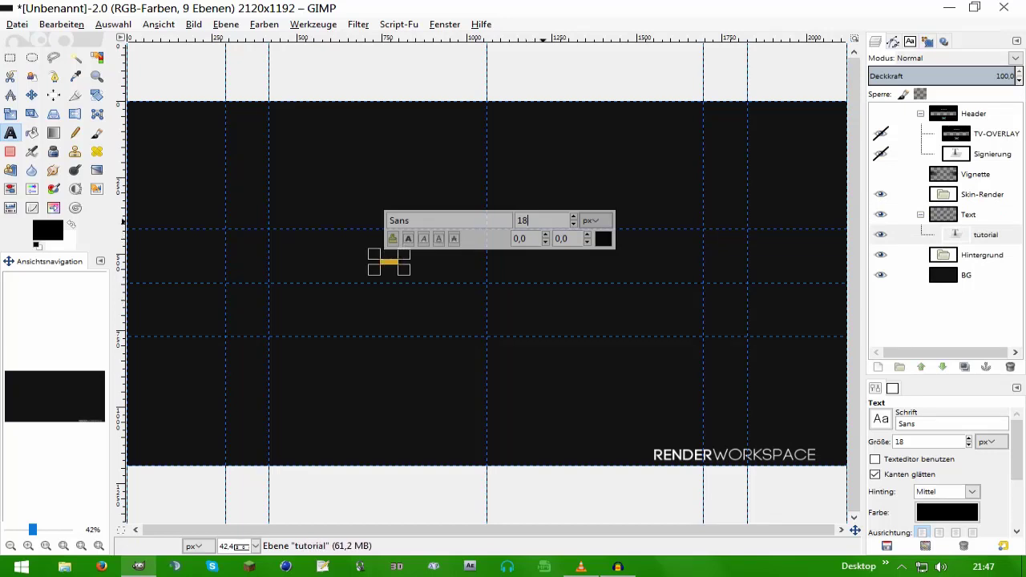
{"action": "double_click", "coordinate": [521, 220]}
{"action": "type", "text": "200"}
{"action": "key", "text": "BackSpace"}
{"action": "key", "text": "BackSpace"}
{"action": "key", "text": "BackSpace"}
{"action": "type", "text": "1"}
{"action": "type", "text": "00"}
{"action": "key", "text": "Return"}
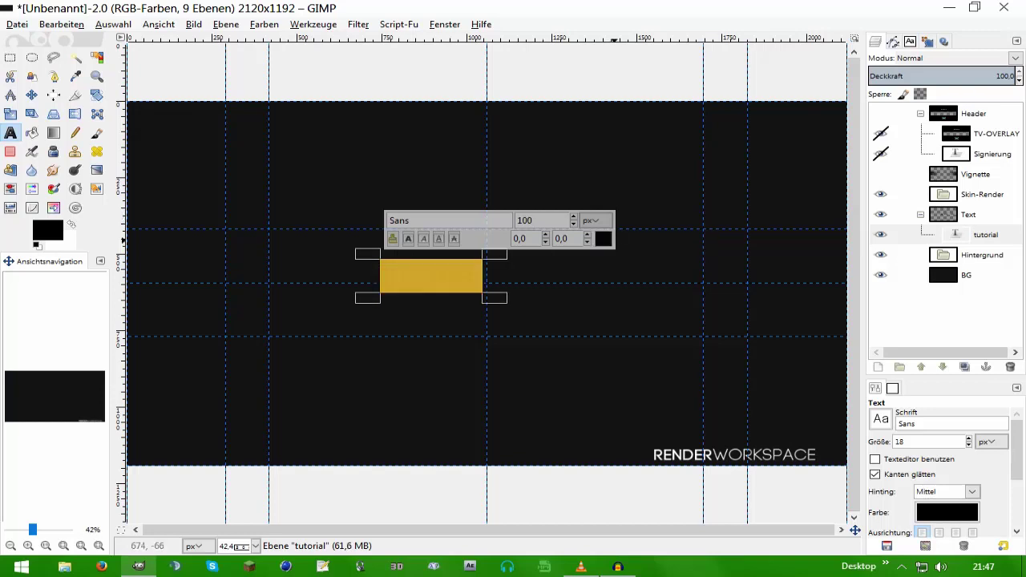
- Make the tutorial text white and set its font to Couture Bold
{"action": "left_click", "coordinate": [603, 238]}
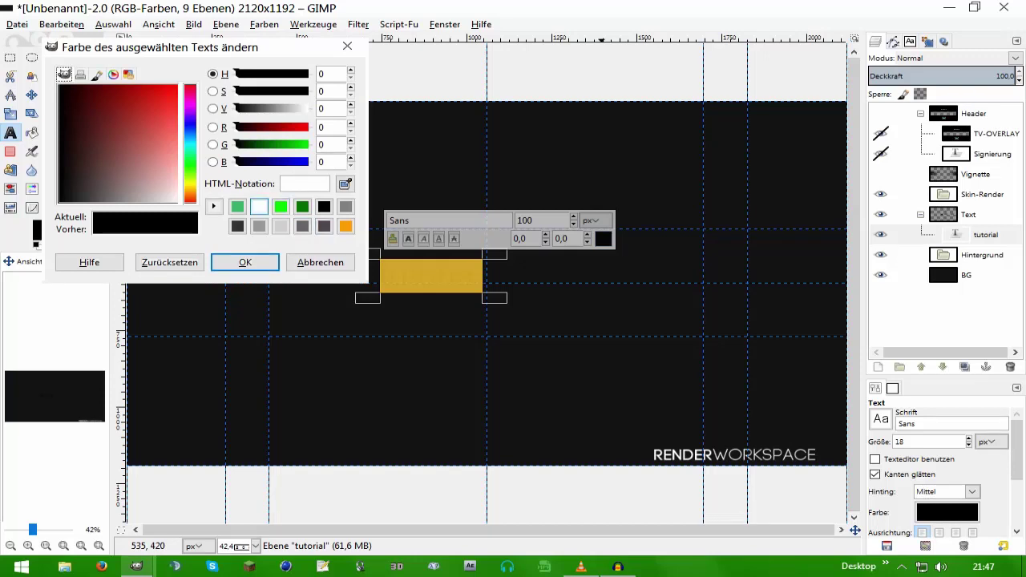
{"action": "left_click", "coordinate": [258, 207]}
{"action": "left_click", "coordinate": [244, 262]}
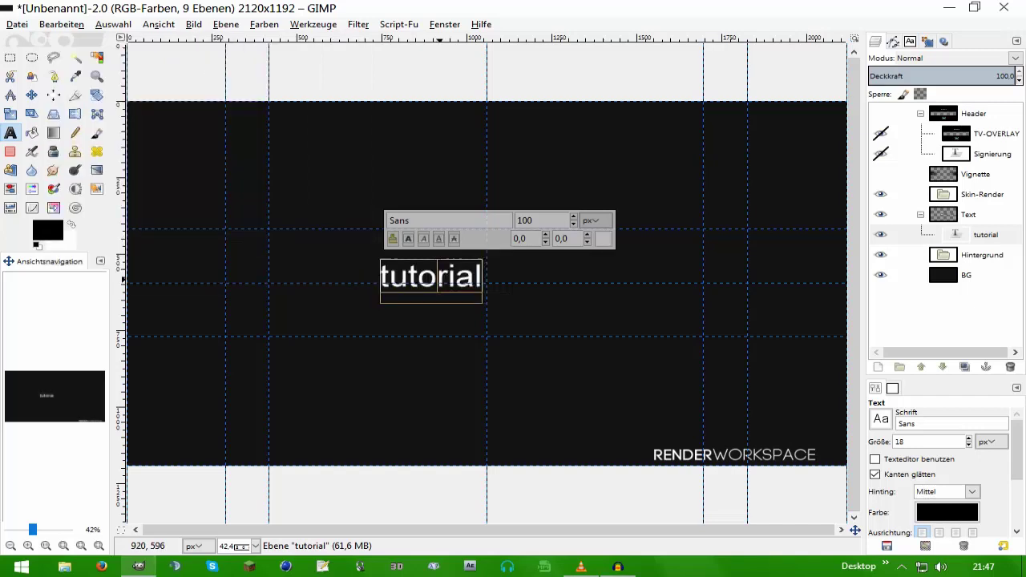
{"action": "key", "text": "ctrl+a"}
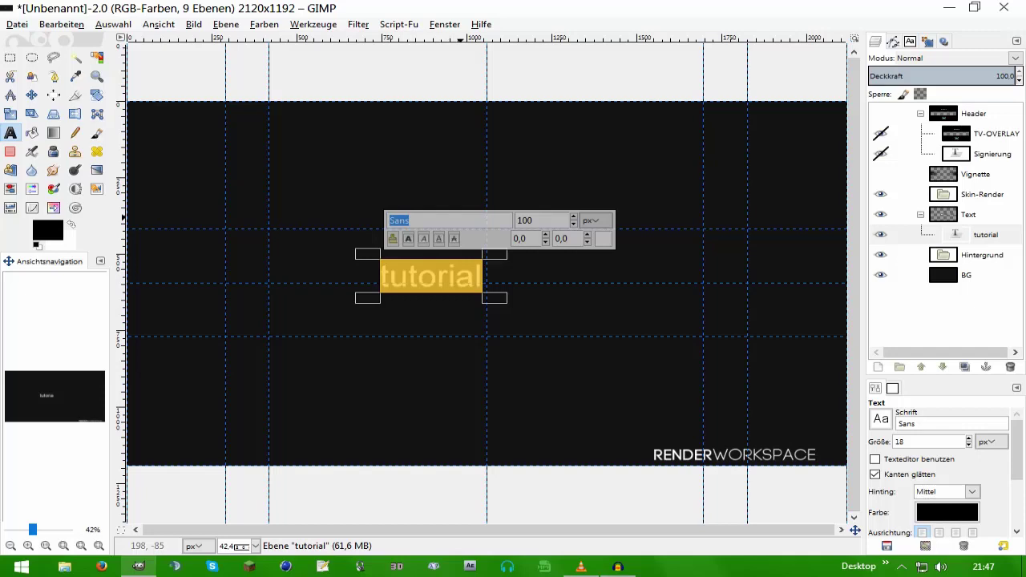
{"action": "type", "text": "c"}
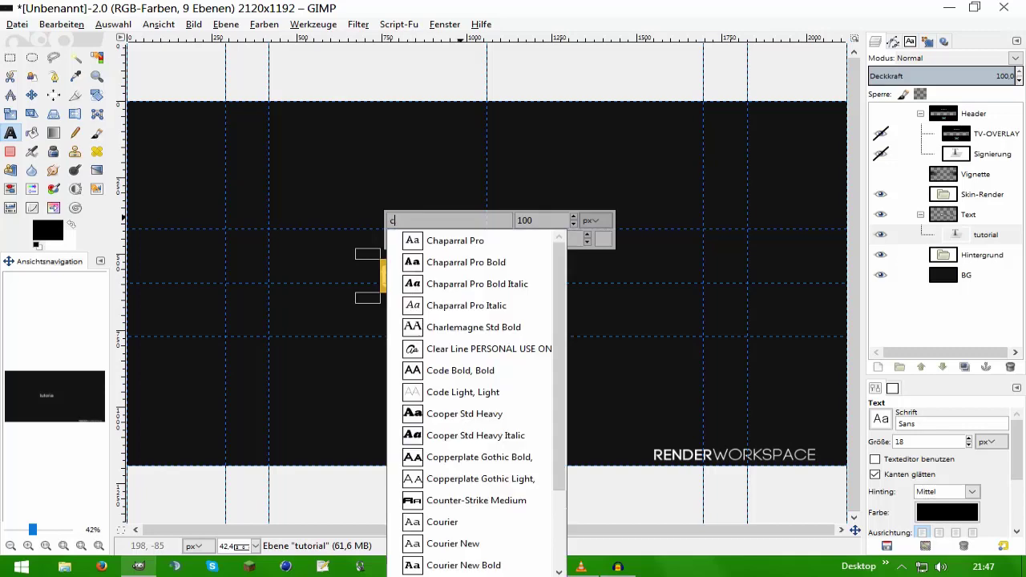
{"action": "scroll", "coordinate": [477, 537], "scroll_direction": "down", "scroll_amount": 5}
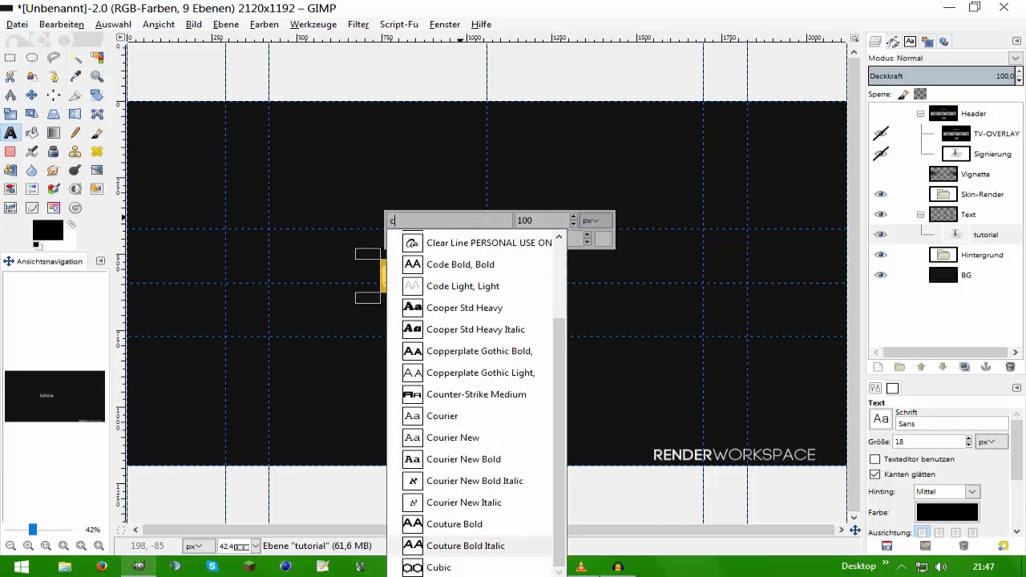
{"action": "left_click", "coordinate": [455, 523]}
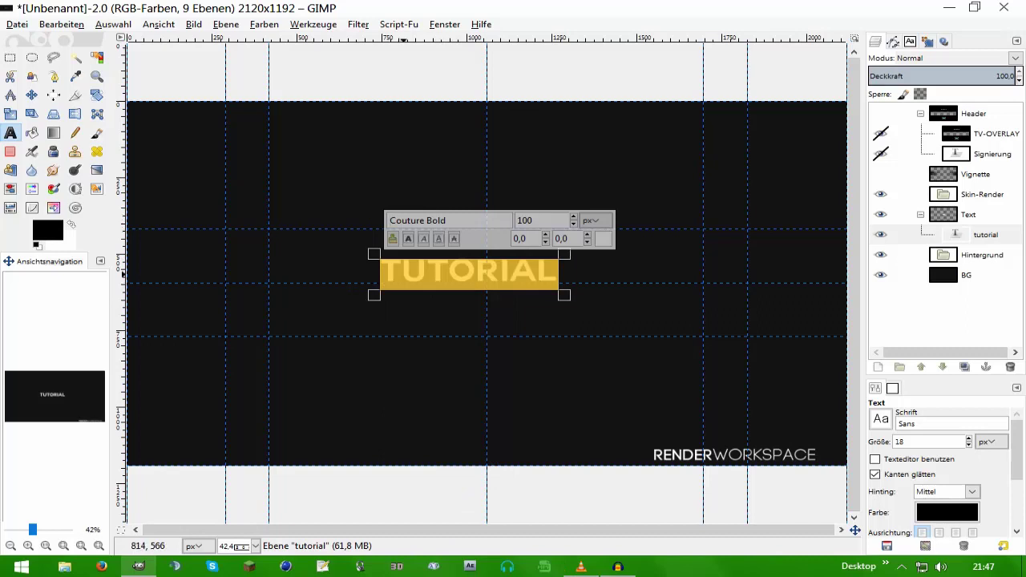
{"action": "left_click", "coordinate": [403, 289]}
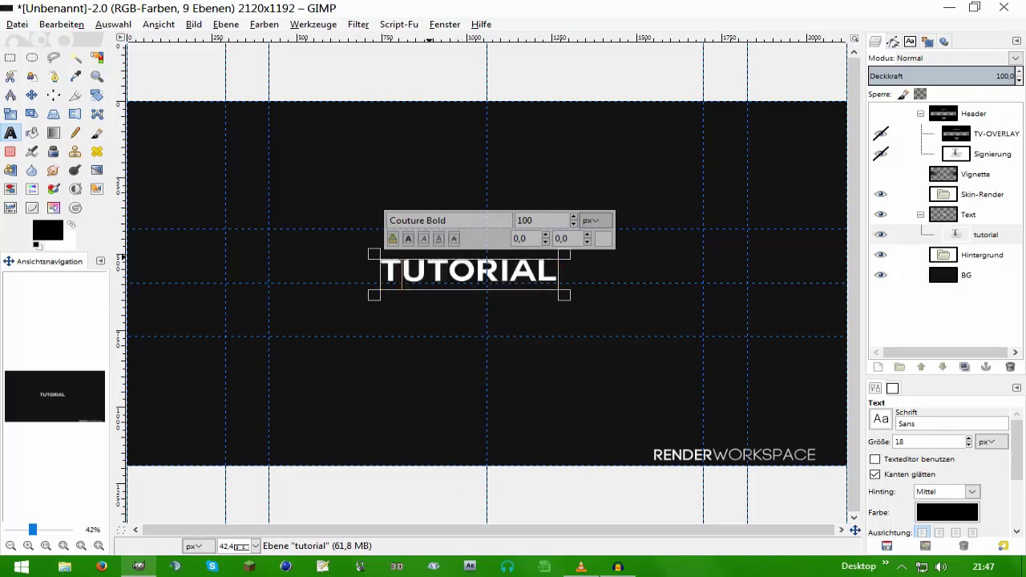
- Crop the tutorial layer to its content and move the text right and down toward centre
{"action": "left_click", "coordinate": [31, 95]}
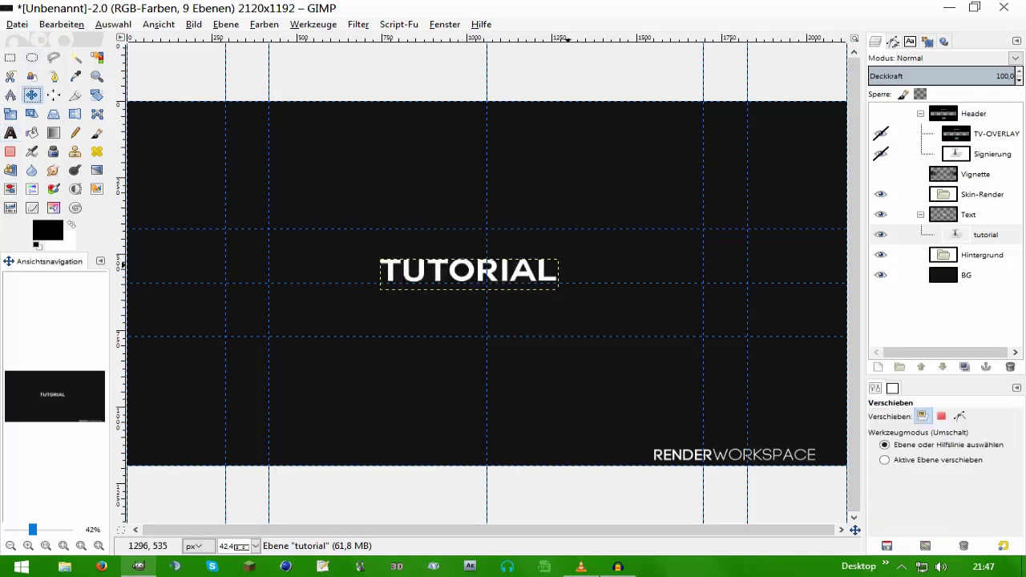
{"action": "left_click", "coordinate": [885, 459]}
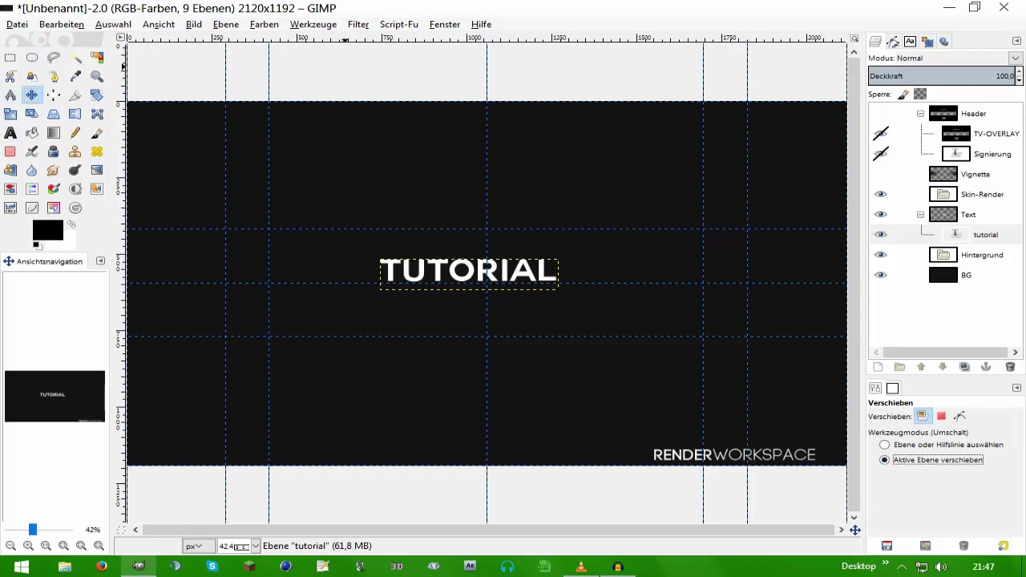
{"action": "left_click", "coordinate": [226, 24]}
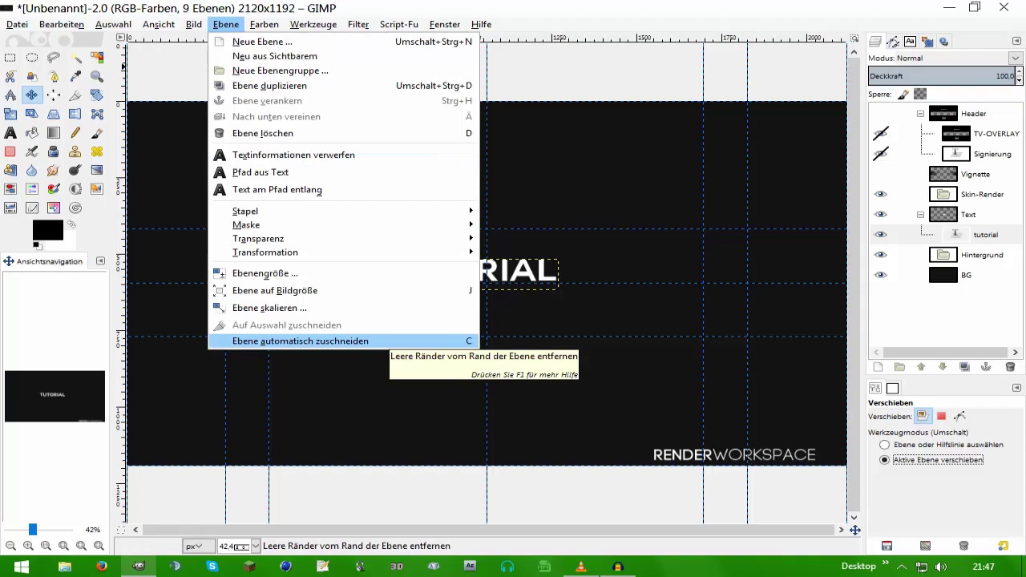
{"action": "left_click", "coordinate": [419, 340]}
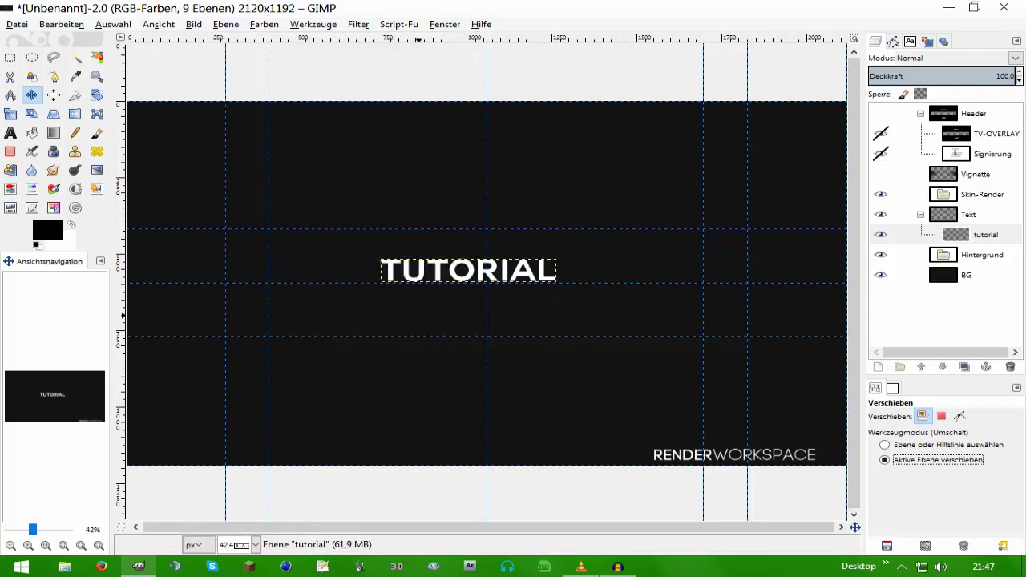
{"action": "left_click_drag", "start_coordinate": [526, 327], "coordinate": [544, 339]}
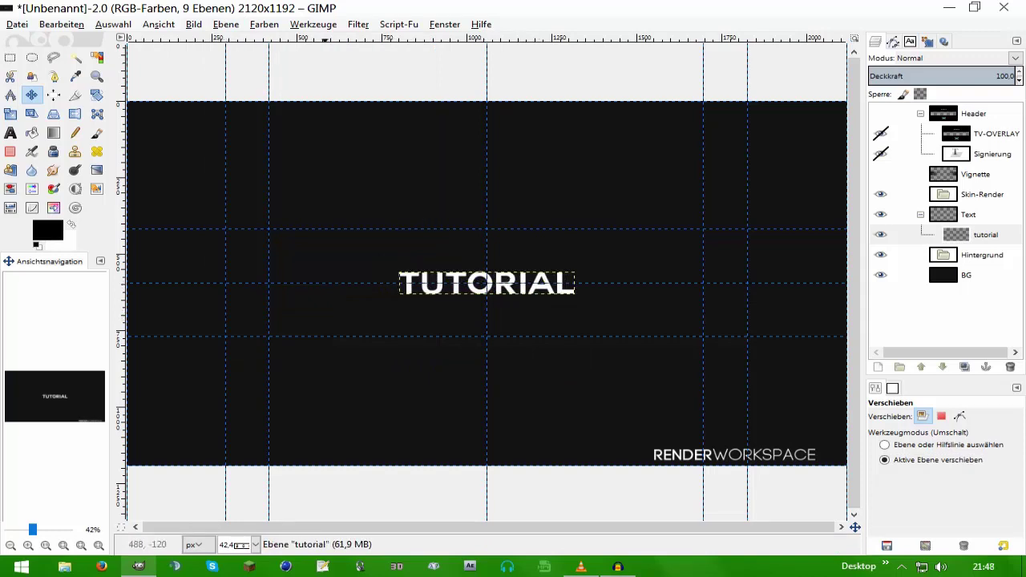
- Turn off Hilfslinien anzeigen in the Ansicht menu and make the BG layer active
{"action": "left_click", "coordinate": [193, 24]}
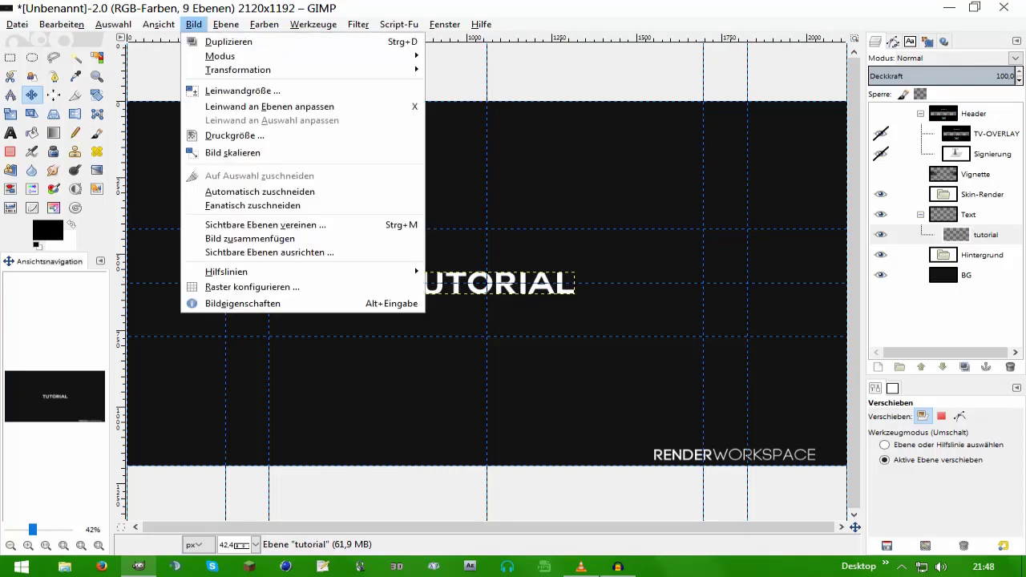
{"action": "left_click", "coordinate": [193, 25]}
{"action": "left_click", "coordinate": [158, 24]}
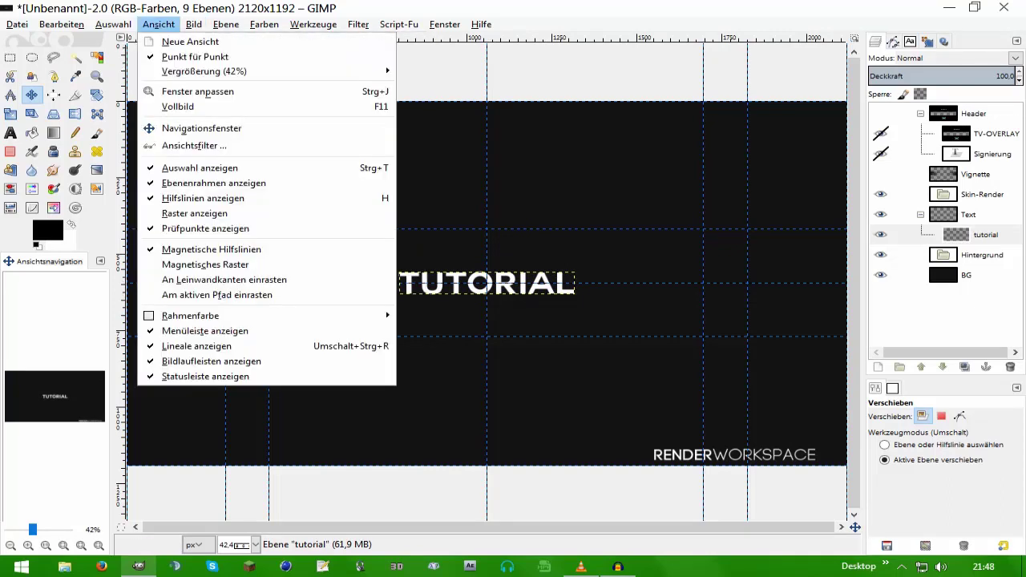
{"action": "left_click", "coordinate": [249, 198]}
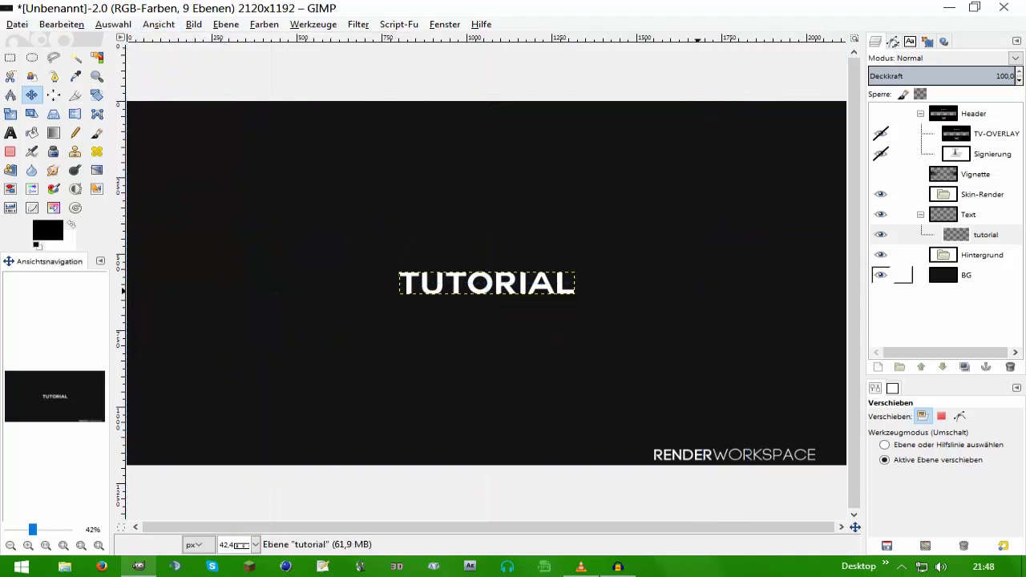
{"action": "left_click", "coordinate": [902, 275]}
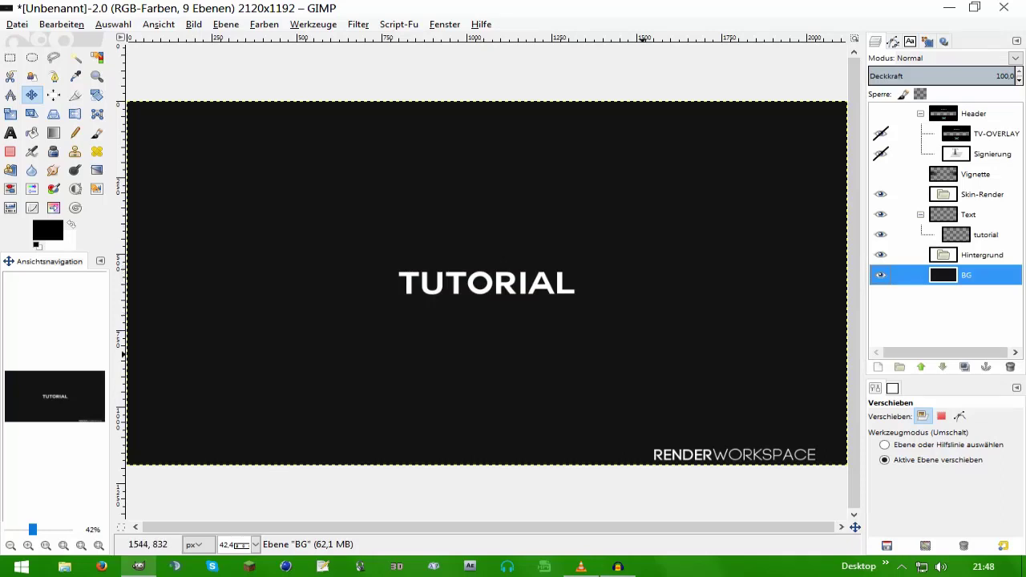
- Select the tutorial layer and zoom through fit, 50%, 200% views, ending at 100%
{"action": "left_click", "coordinate": [903, 234]}
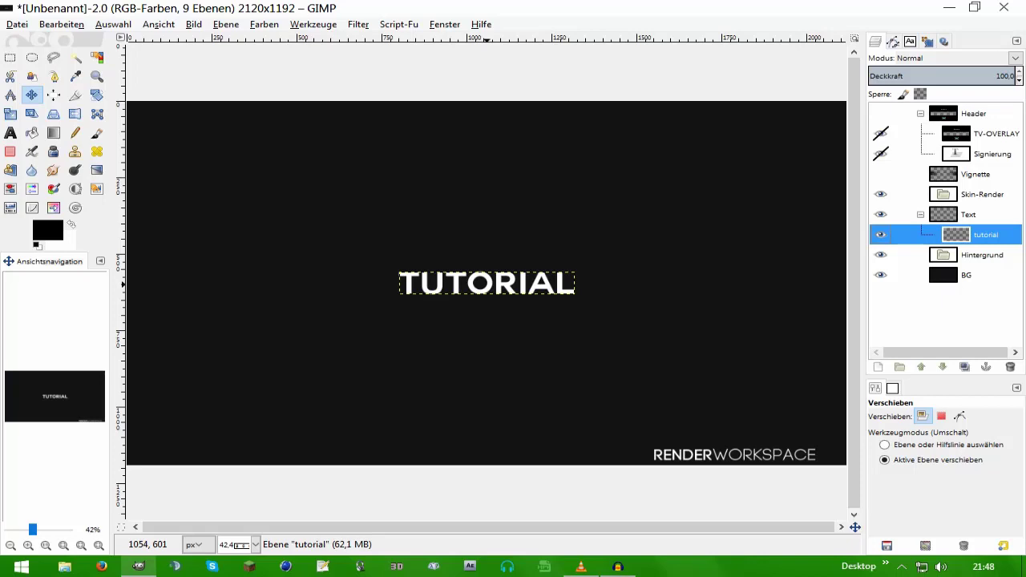
{"action": "key", "text": "plus"}
{"action": "key", "text": "plus"}
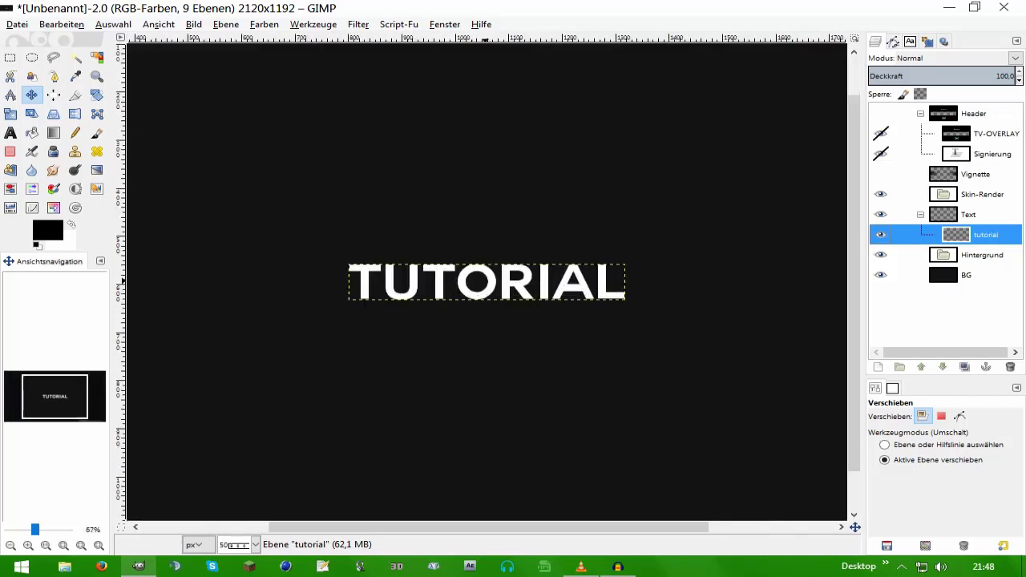
{"action": "key", "text": "plus"}
{"action": "key", "text": "plus"}
{"action": "key", "text": "plus"}
{"action": "key", "text": "shift+ctrl+j"}
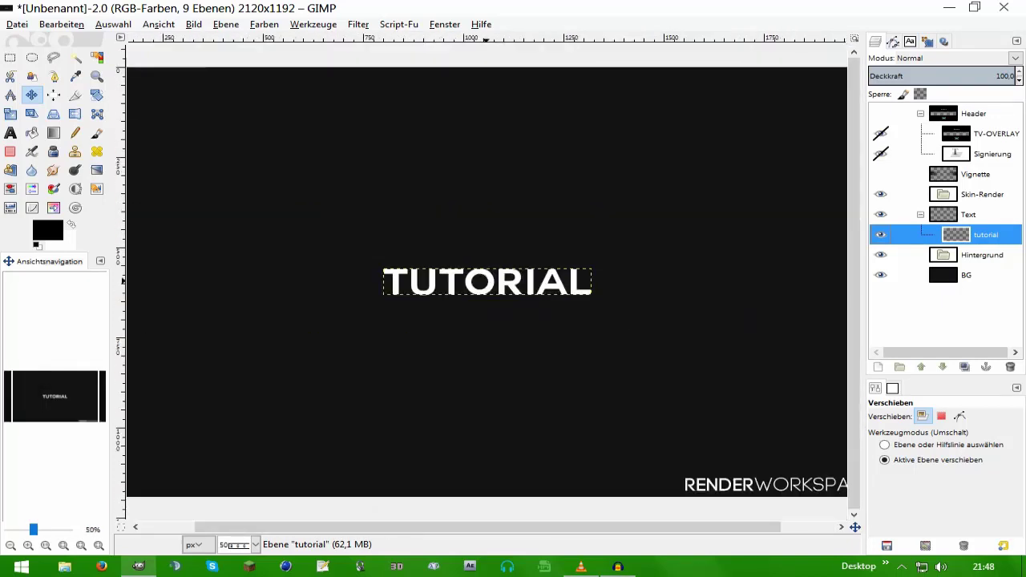
{"action": "key", "text": "1"}
{"action": "key", "text": "minus"}
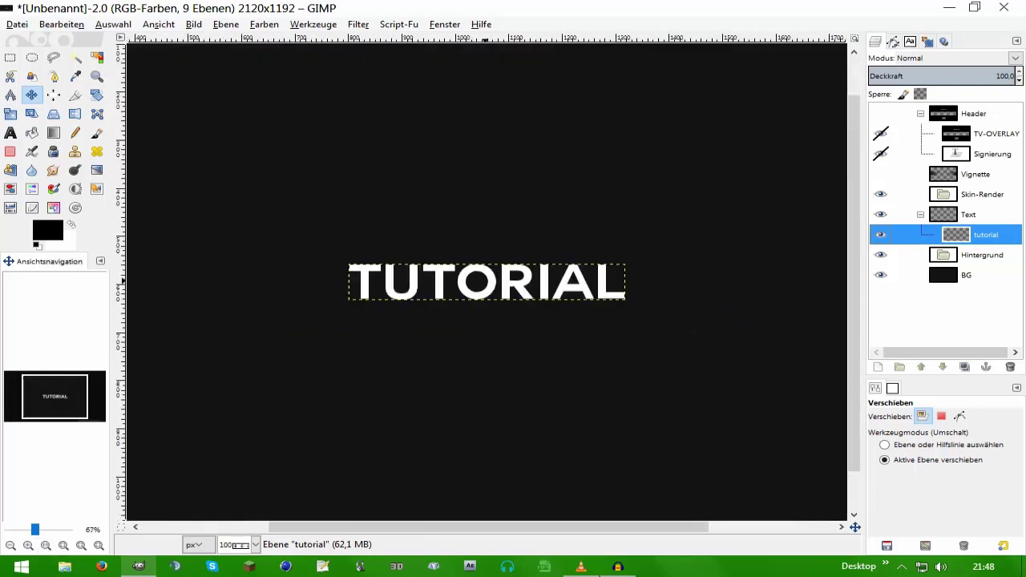
{"action": "key", "text": "minus"}
{"action": "key", "text": "plus"}
{"action": "key", "text": "2"}
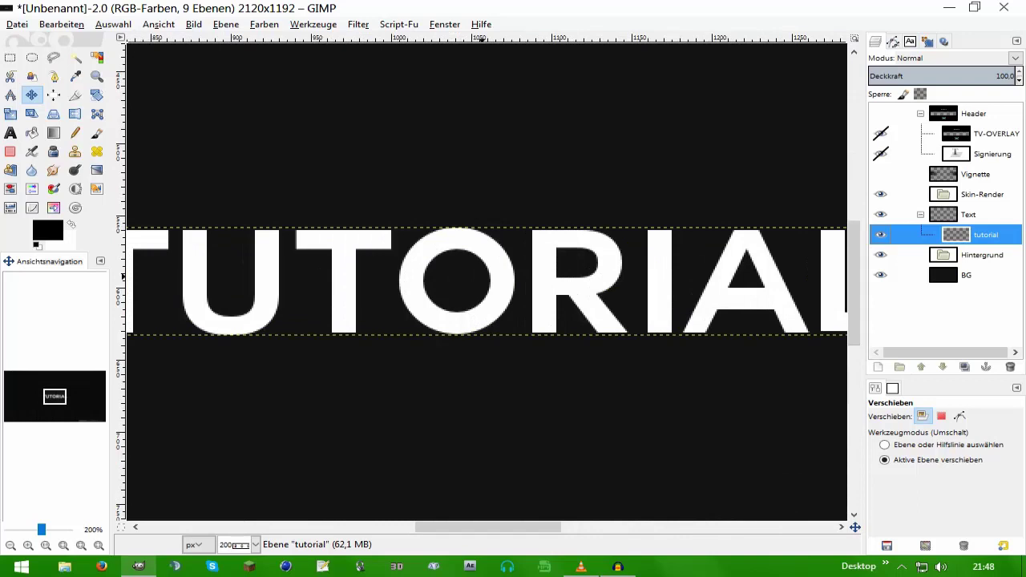
{"action": "key", "text": "1"}
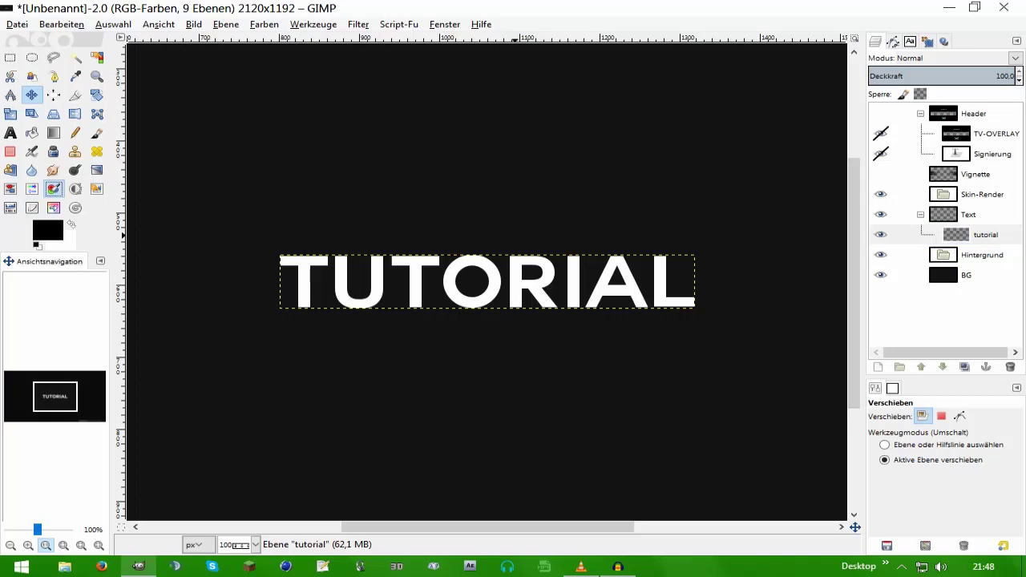
- Colorize the text green with hue 123, saturation 51 and lightness -50
{"action": "left_click", "coordinate": [53, 189]}
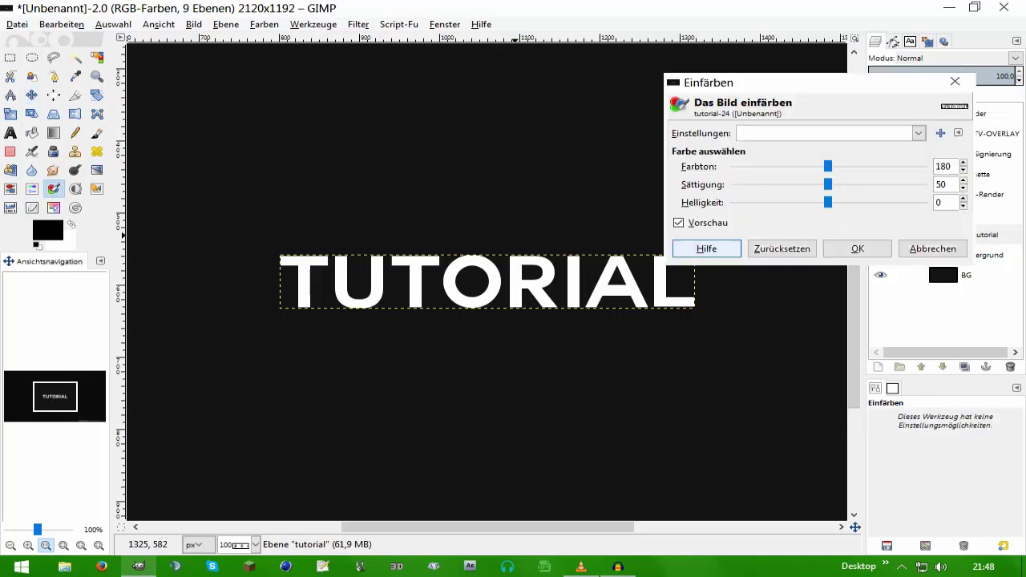
{"action": "mouse_move", "coordinate": [828, 202]}
{"action": "left_mouse_down"}
{"action": "mouse_move", "coordinate": [760, 202]}
{"action": "mouse_move", "coordinate": [770, 202]}
{"action": "left_mouse_up"}
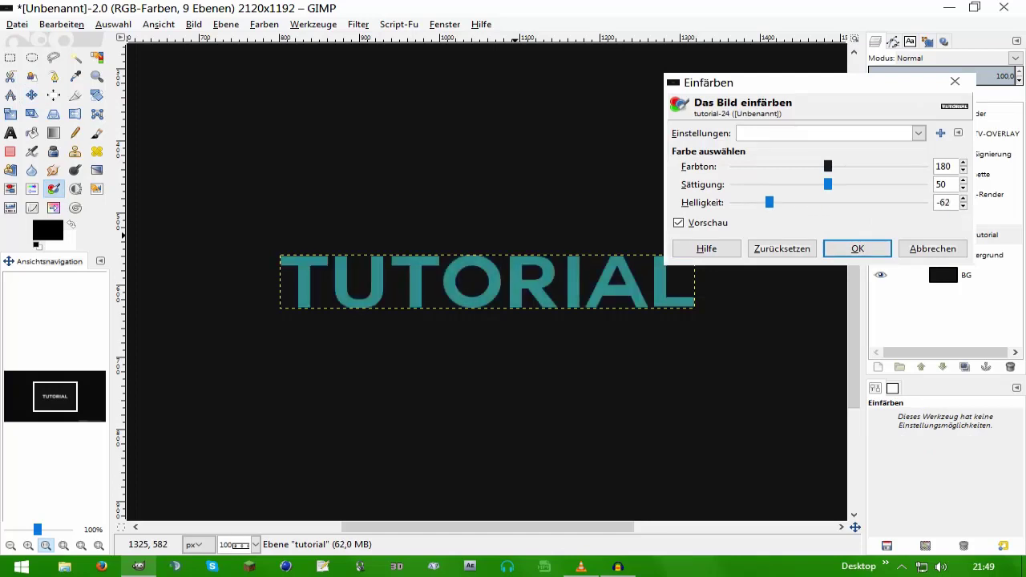
{"action": "left_click_drag", "start_coordinate": [828, 166], "coordinate": [798, 166]}
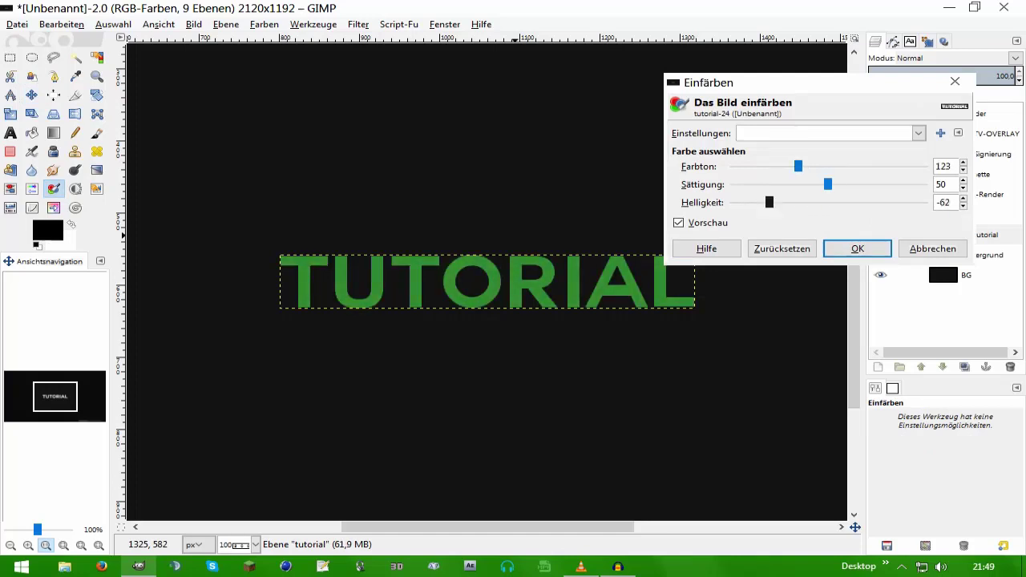
{"action": "left_click_drag", "start_coordinate": [770, 202], "coordinate": [780, 202]}
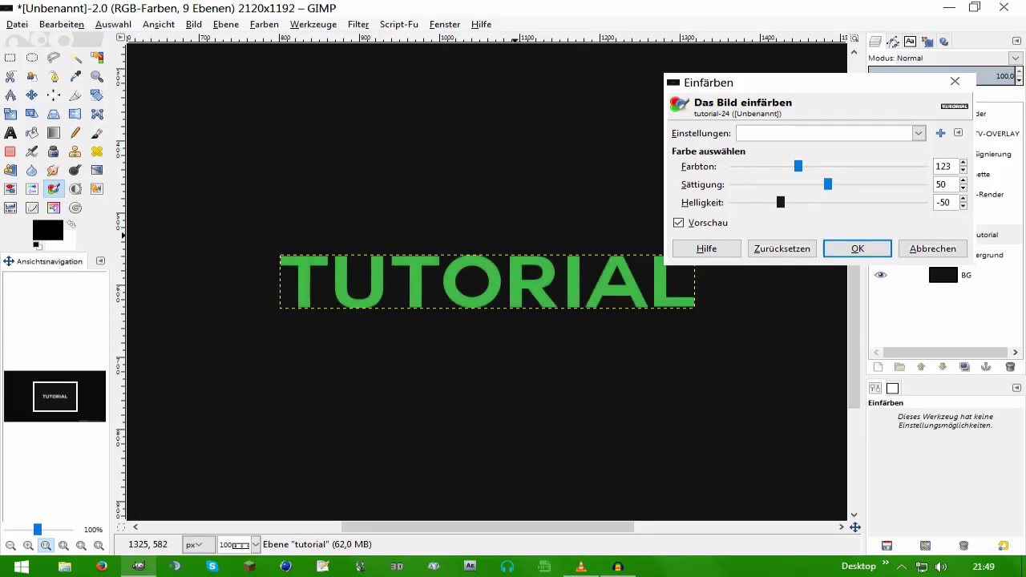
{"action": "mouse_move", "coordinate": [828, 184]}
{"action": "left_mouse_down"}
{"action": "mouse_move", "coordinate": [924, 184]}
{"action": "mouse_move", "coordinate": [821, 185]}
{"action": "left_mouse_up"}
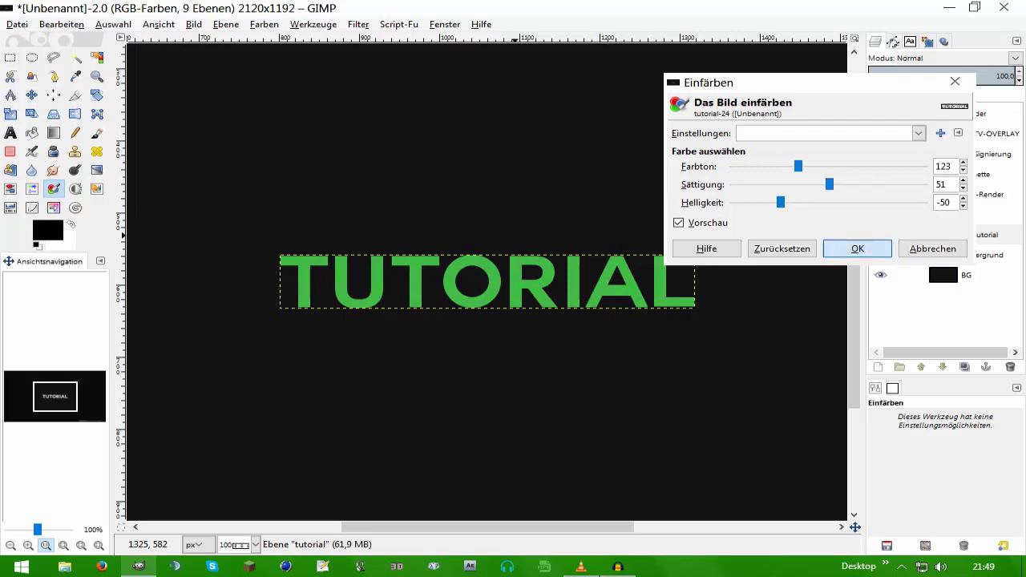
{"action": "left_click", "coordinate": [857, 249]}
- Nudge the TUTORIAL text slightly left and reselect the tutorial layer
{"action": "left_click", "coordinate": [31, 95]}
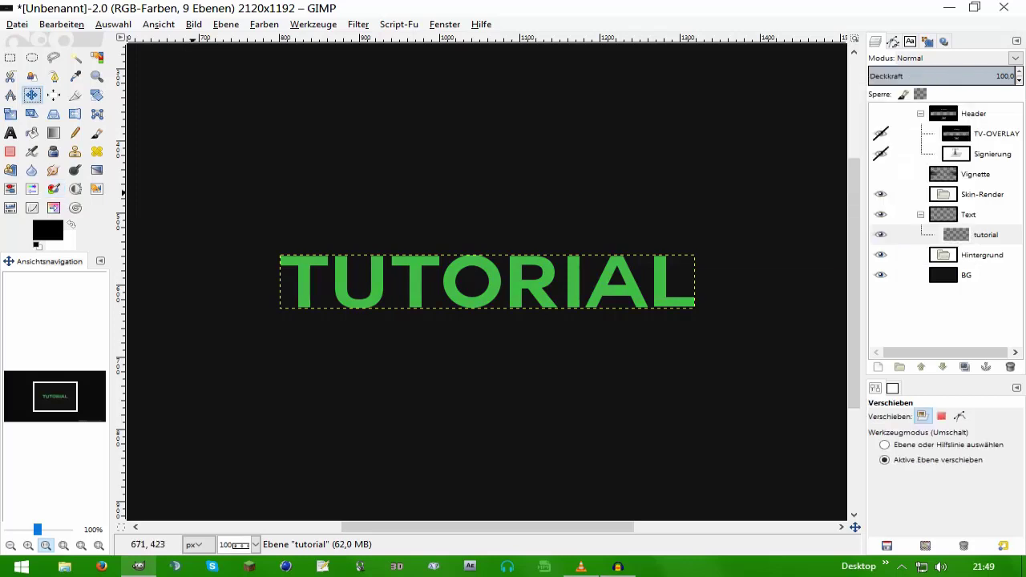
{"action": "left_click_drag", "start_coordinate": [476, 269], "coordinate": [473, 268]}
{"action": "scroll", "coordinate": [473, 269], "scroll_direction": "right", "scroll_amount": 1}
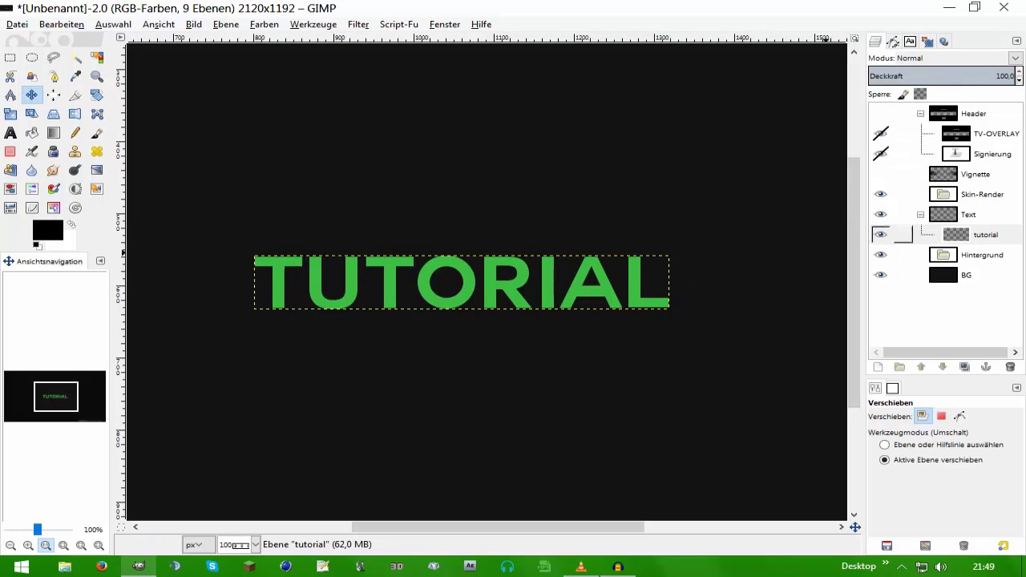
{"action": "left_click", "coordinate": [962, 234]}
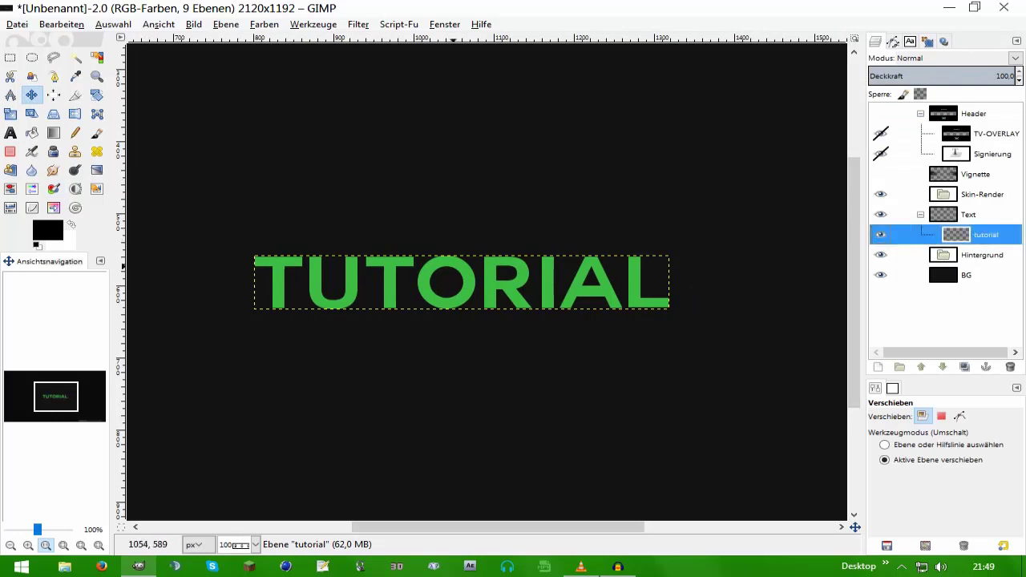
- Apply the Stroke layer effect to the text with position 0 (inside) and size 2
{"action": "scroll", "coordinate": [474, 269], "scroll_direction": "left", "scroll_amount": 1}
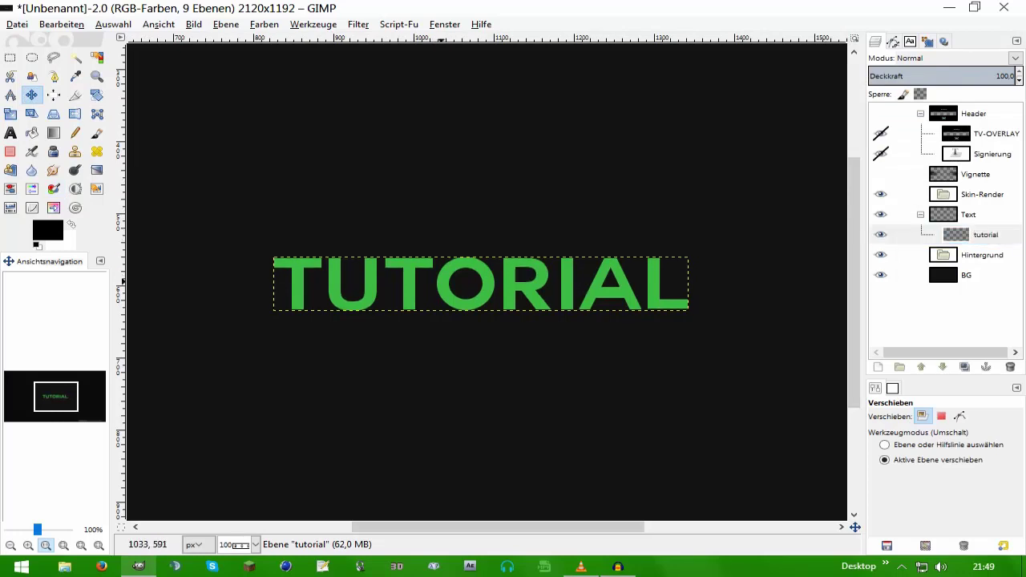
{"action": "scroll", "coordinate": [486, 284], "scroll_direction": "right", "scroll_amount": 1}
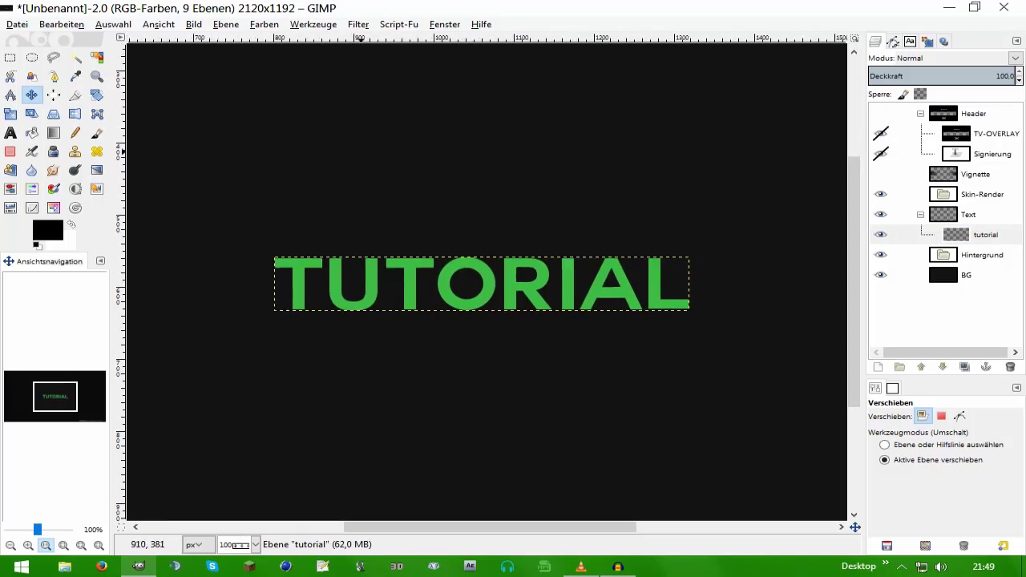
{"action": "key", "text": "alt+s"}
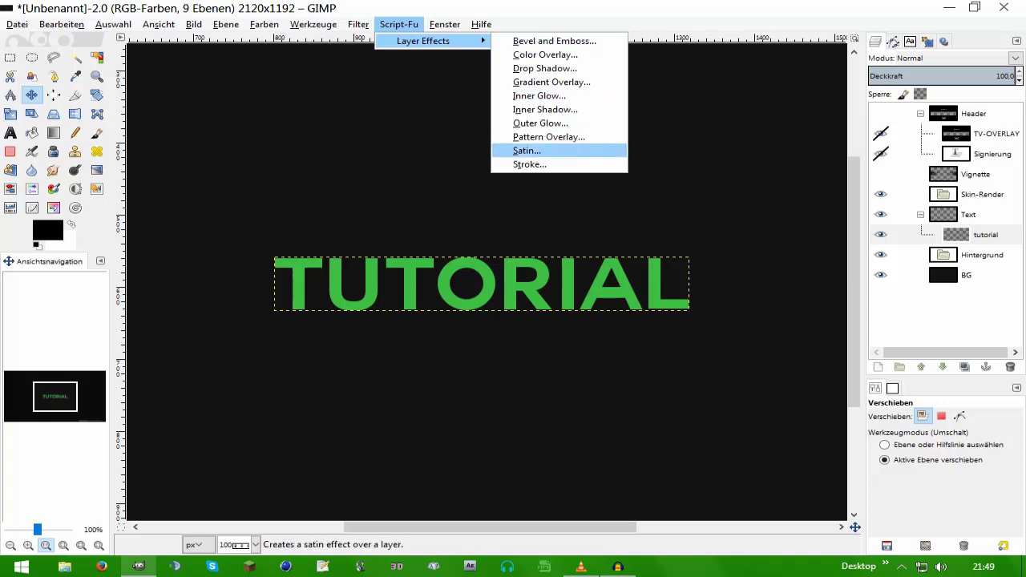
{"action": "left_click", "coordinate": [570, 164]}
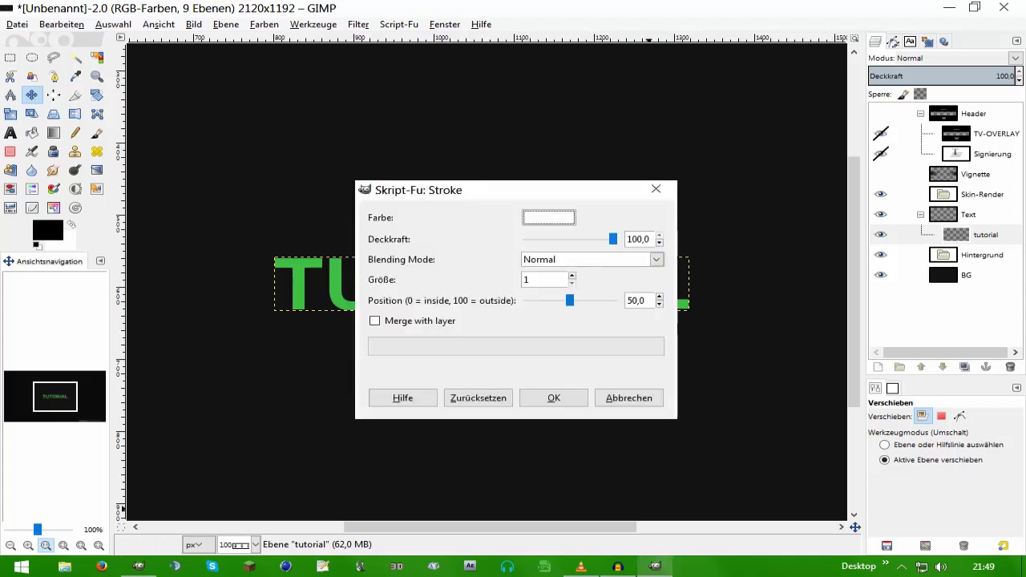
{"action": "mouse_move", "coordinate": [417, 190]}
{"action": "left_mouse_down"}
{"action": "mouse_move", "coordinate": [502, 161]}
{"action": "mouse_move", "coordinate": [396, 161]}
{"action": "mouse_move", "coordinate": [756, 126]}
{"action": "mouse_move", "coordinate": [759, 114]}
{"action": "left_mouse_up"}
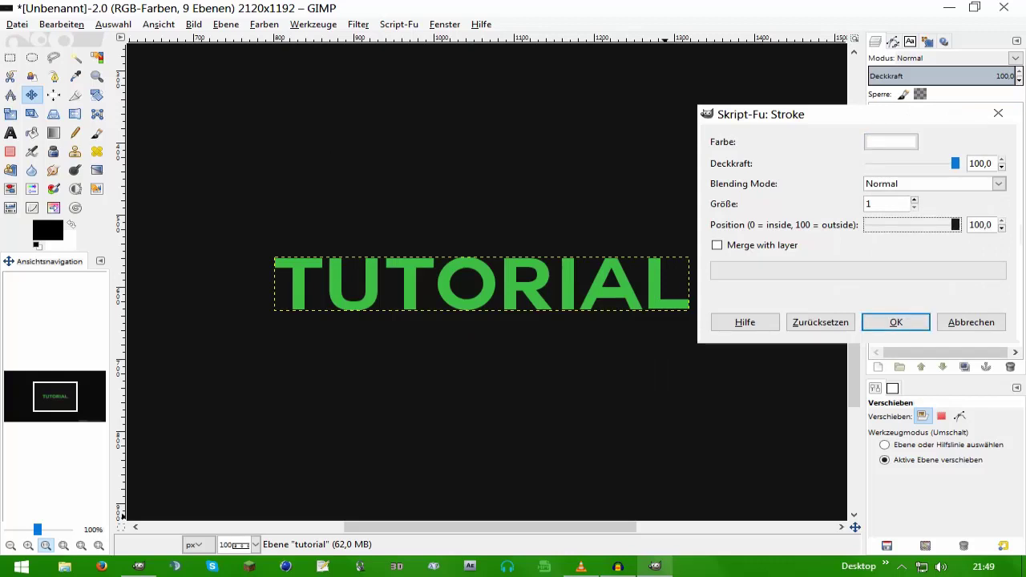
{"action": "left_click_drag", "start_coordinate": [912, 224], "coordinate": [866, 225]}
{"action": "key", "text": "shift+Tab"}
{"action": "type", "text": "2"}
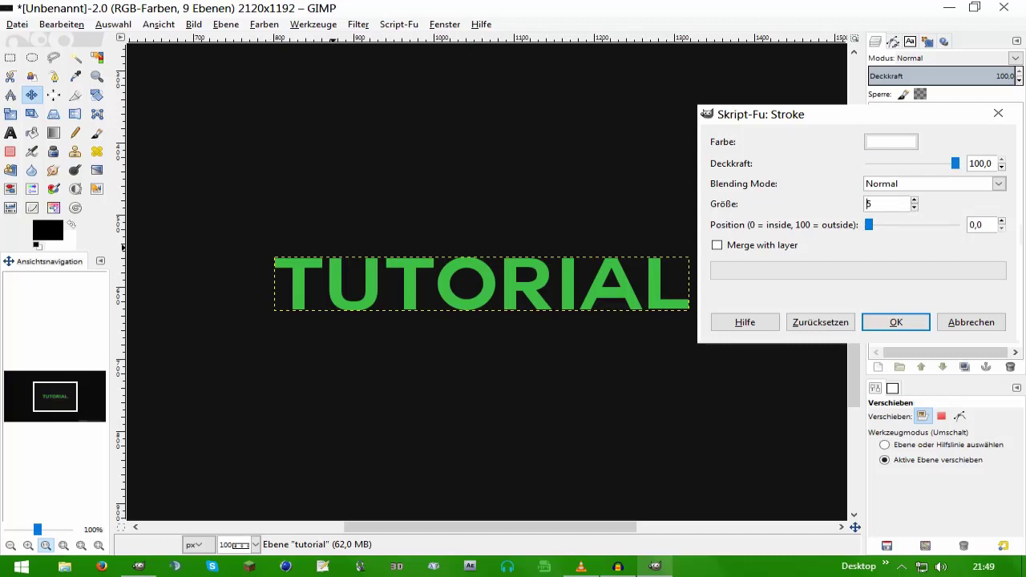
{"action": "key", "text": "Return"}
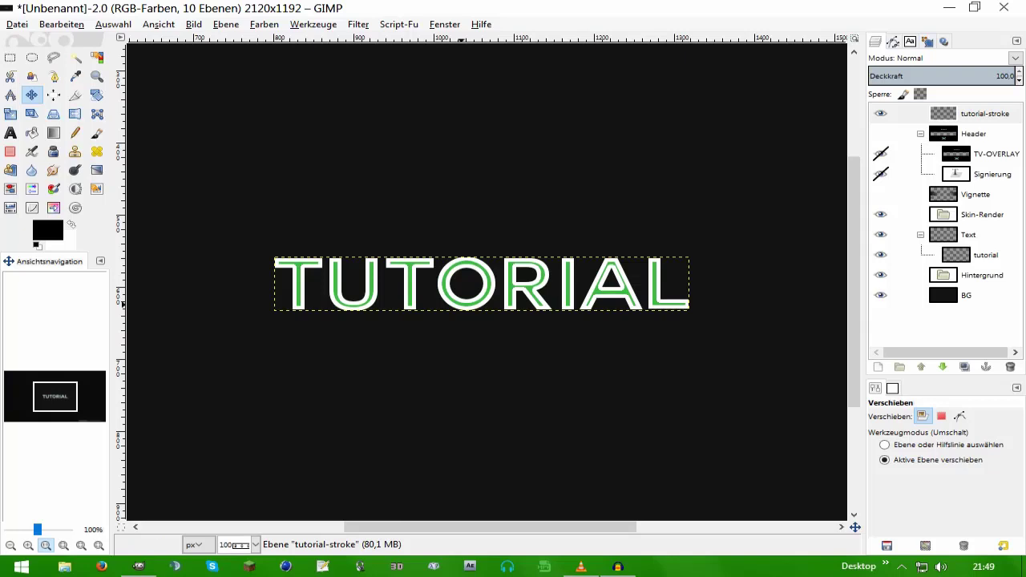
- Zoom to 150%, return to the Move tool and make the Header group active
{"action": "left_click", "coordinate": [960, 416]}
{"action": "key", "text": "plus"}
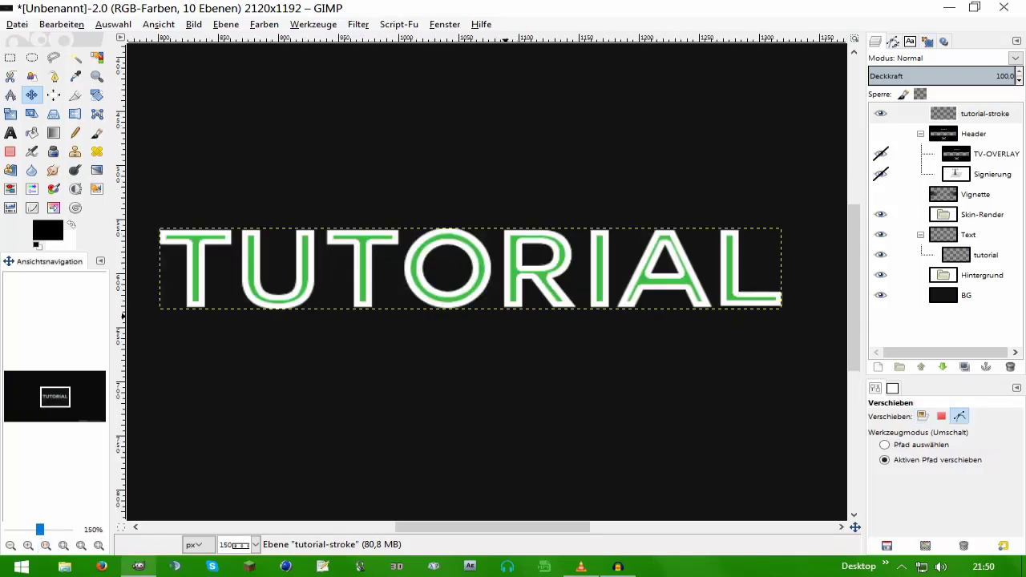
{"action": "left_click", "coordinate": [922, 416]}
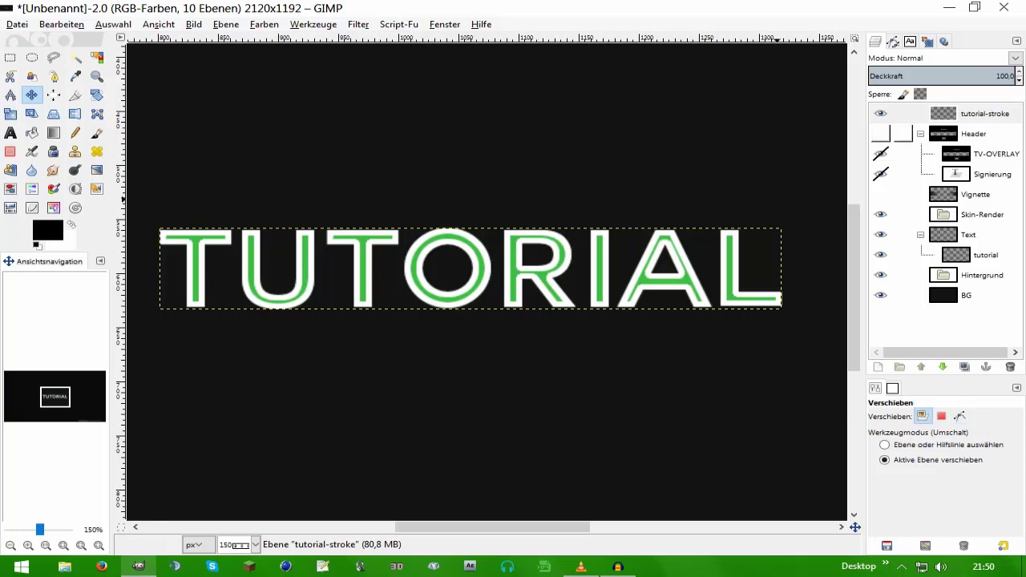
{"action": "left_click", "coordinate": [973, 133]}
- Delete the existing tutorial-stroke layer and reselect the tutorial text layer
{"action": "left_click", "coordinate": [984, 113]}
{"action": "left_click", "coordinate": [1010, 367]}
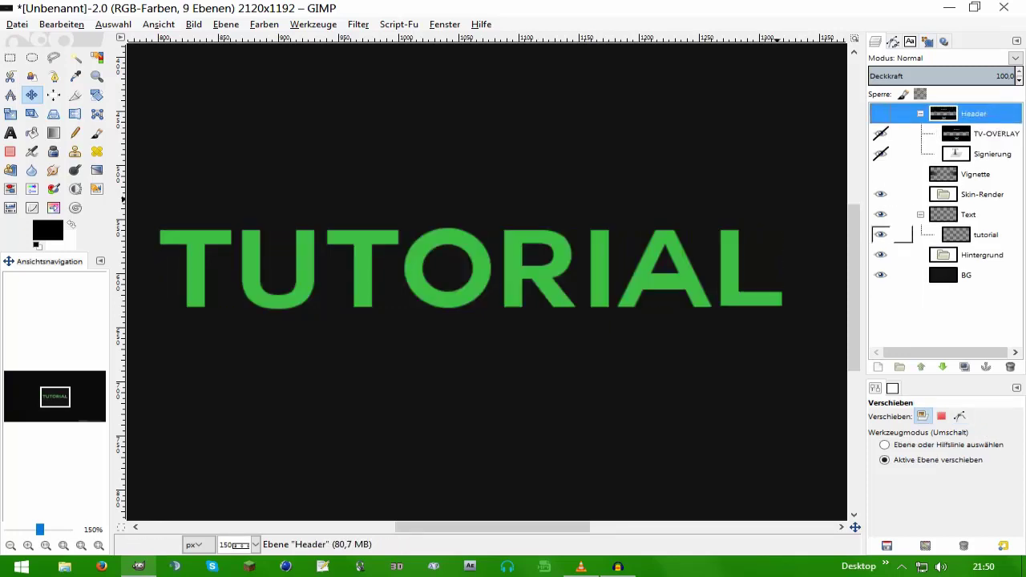
{"action": "left_click", "coordinate": [969, 215]}
{"action": "left_click", "coordinate": [985, 235]}
- Reapply a 3 px Stroke effect and place tutorial-stroke above tutorial in the Text group
{"action": "left_click", "coordinate": [398, 24]}
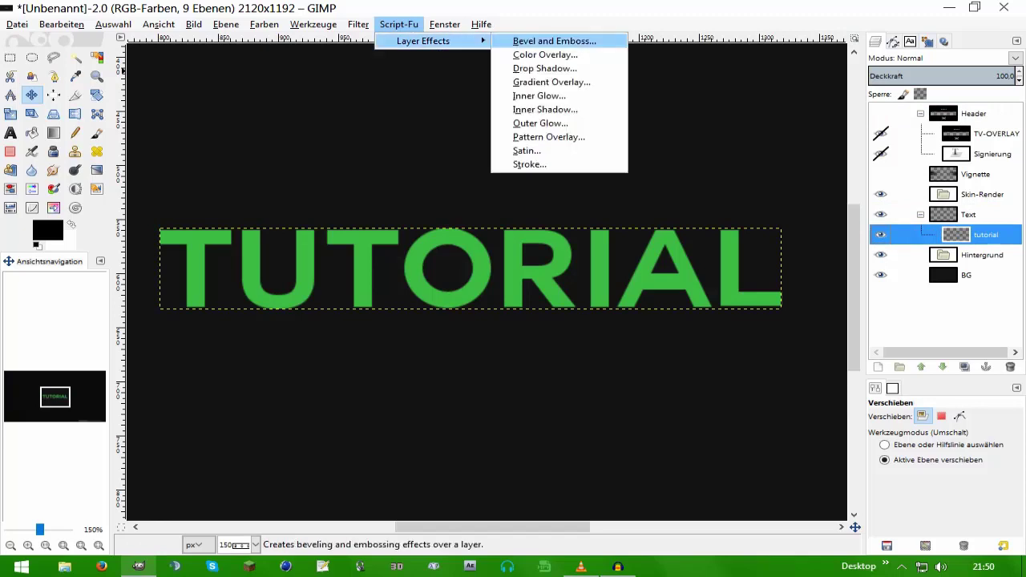
{"action": "left_click", "coordinate": [517, 163]}
{"action": "type", "text": "3"}
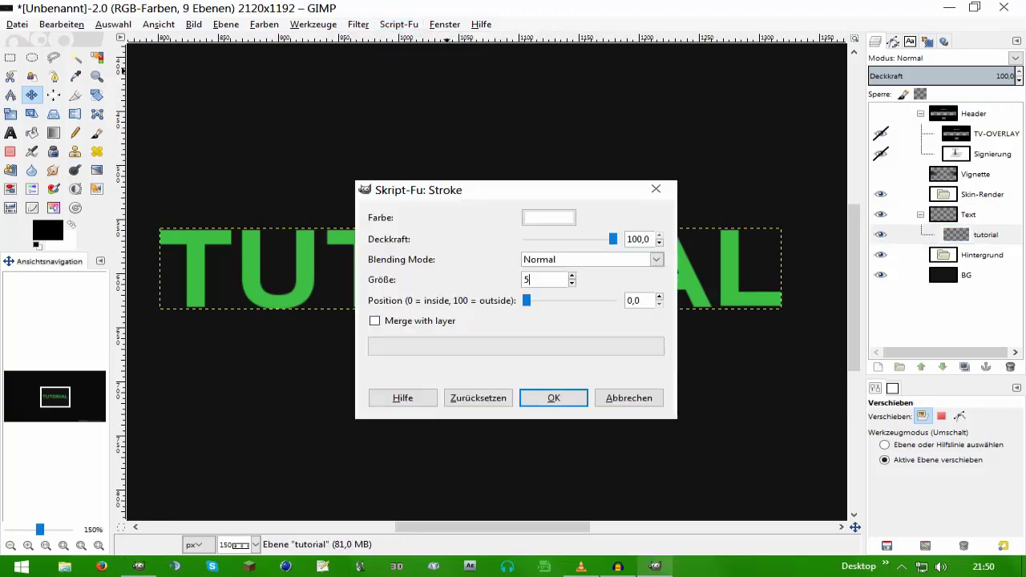
{"action": "left_click", "coordinate": [553, 397]}
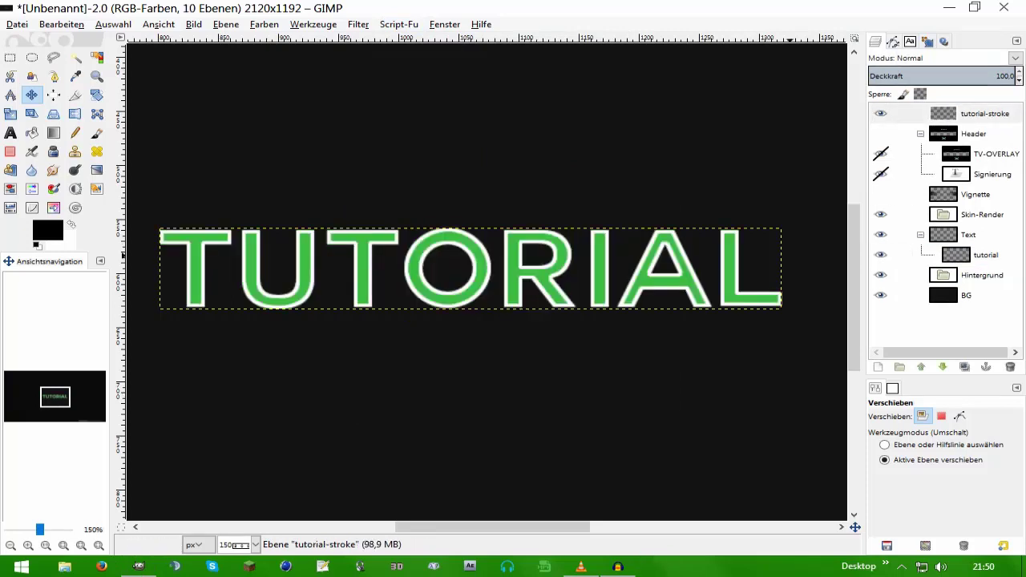
{"action": "left_click_drag", "start_coordinate": [962, 113], "coordinate": [976, 250]}
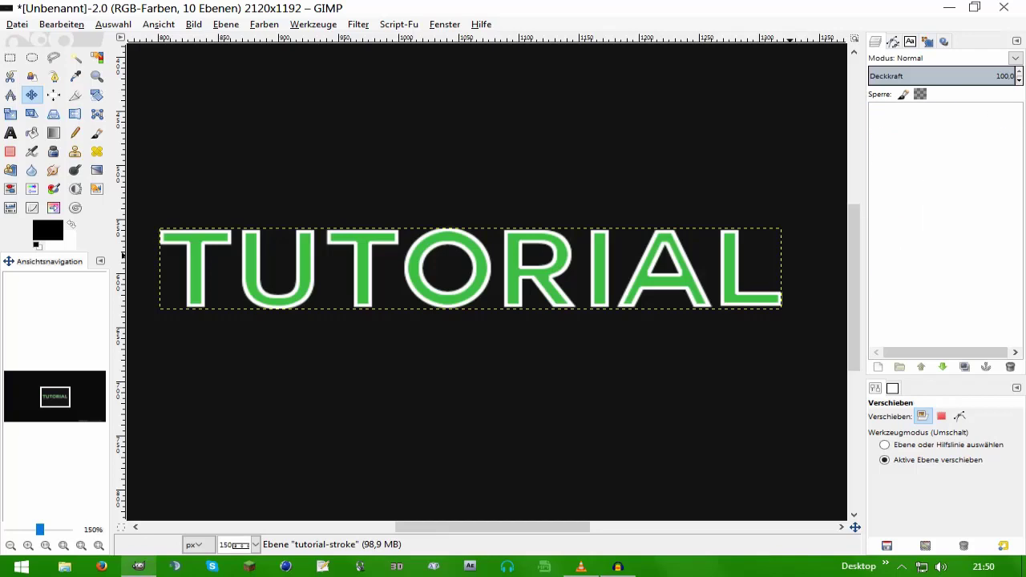
{"action": "left_click", "coordinate": [968, 215]}
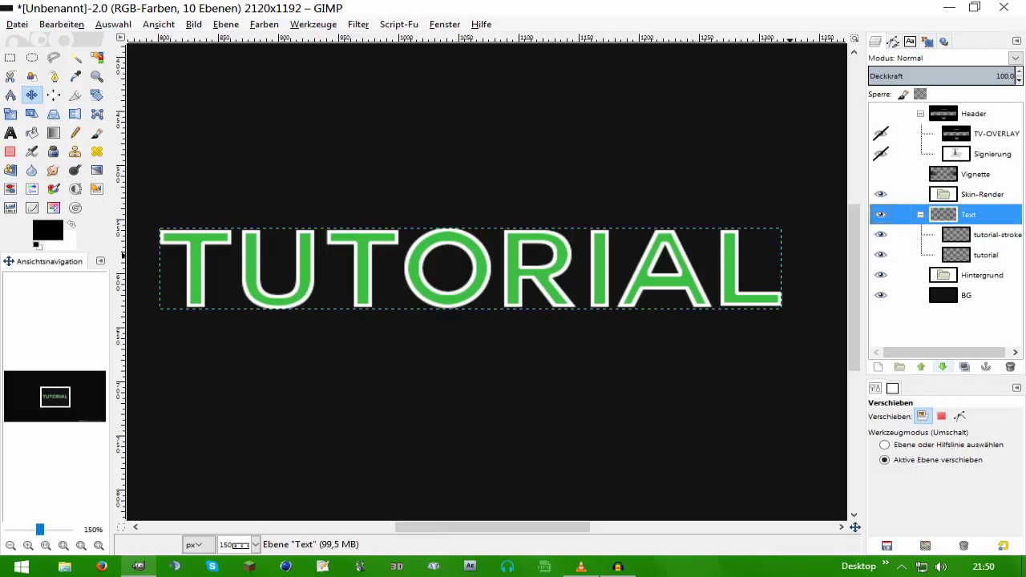
- Add an empty layer group above BG, then delete it again
{"action": "left_click", "coordinate": [901, 295]}
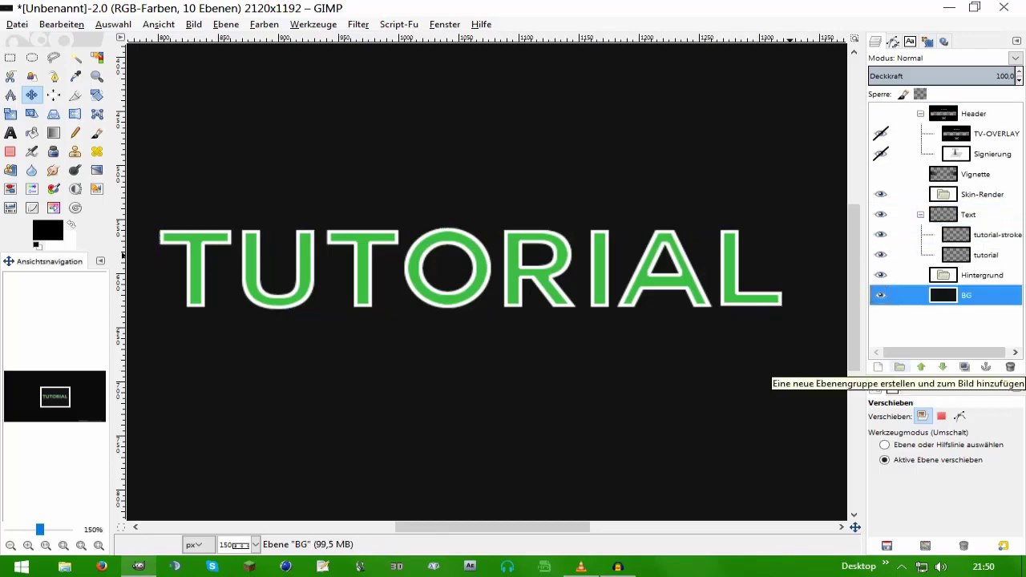
{"action": "left_click", "coordinate": [900, 366]}
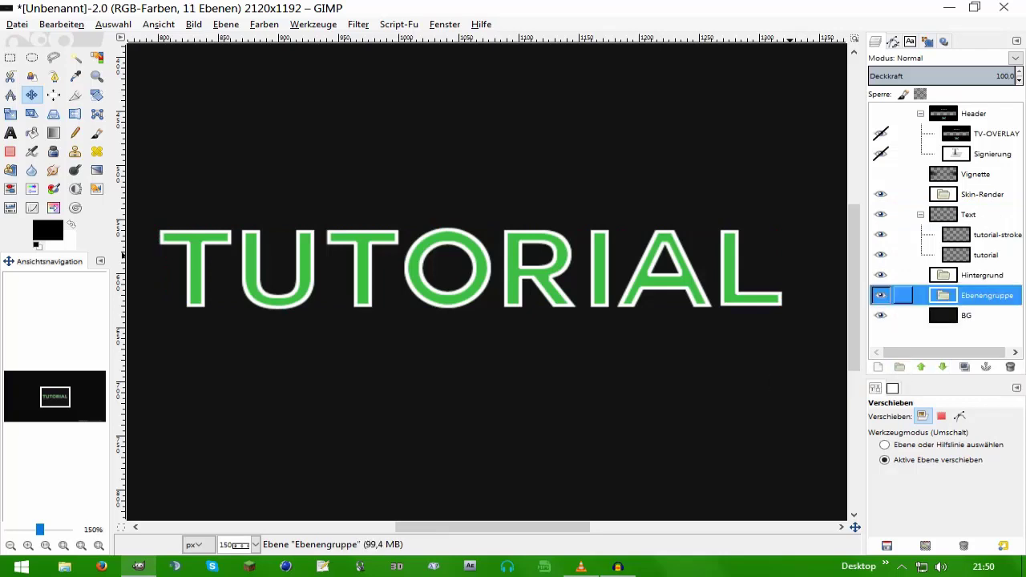
{"action": "right_click", "coordinate": [952, 295]}
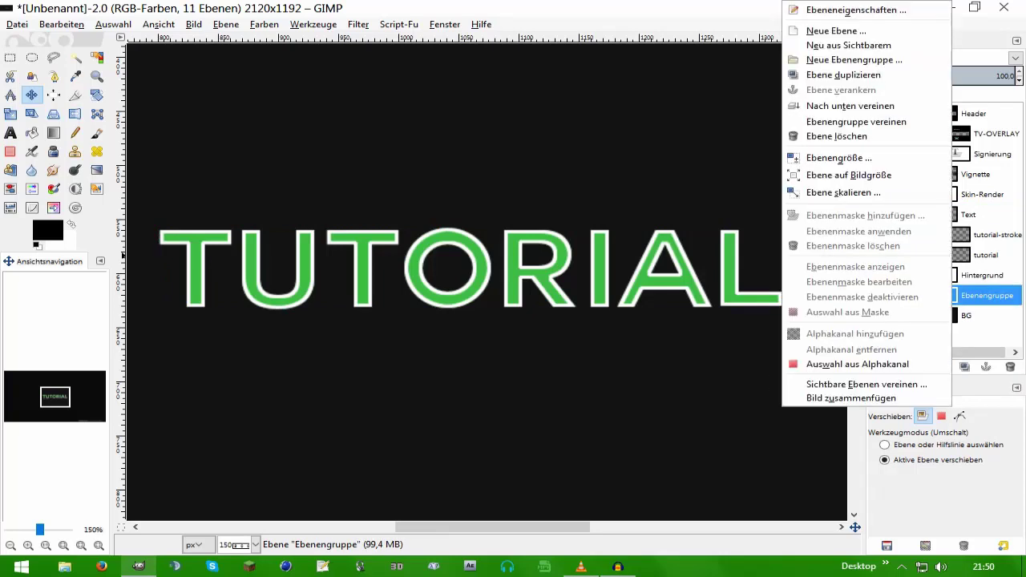
{"action": "left_click", "coordinate": [836, 136]}
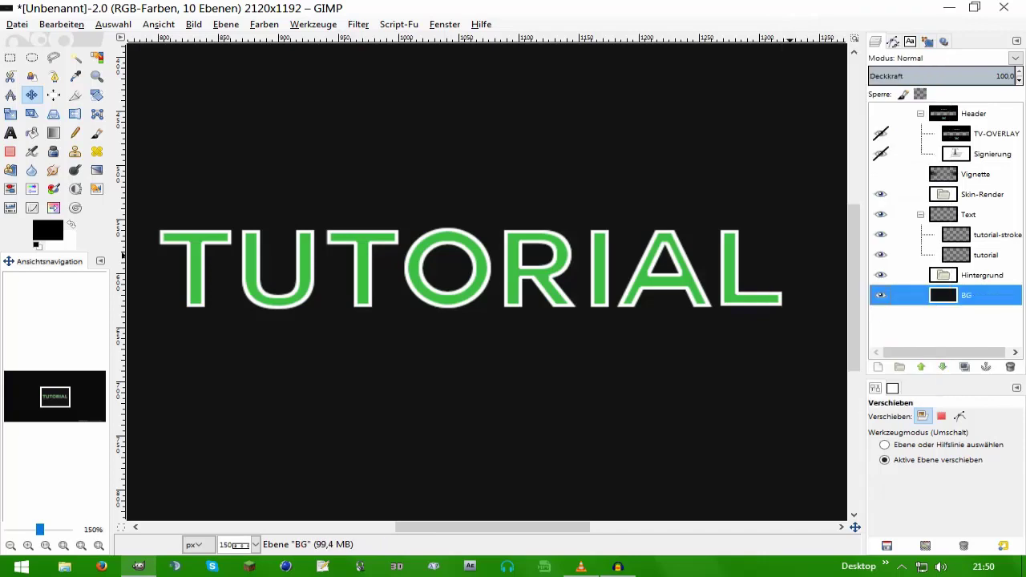
- Toggle the tutorial-stroke layer's visibility to compare, then open its blend mode list
{"action": "left_click", "coordinate": [903, 215]}
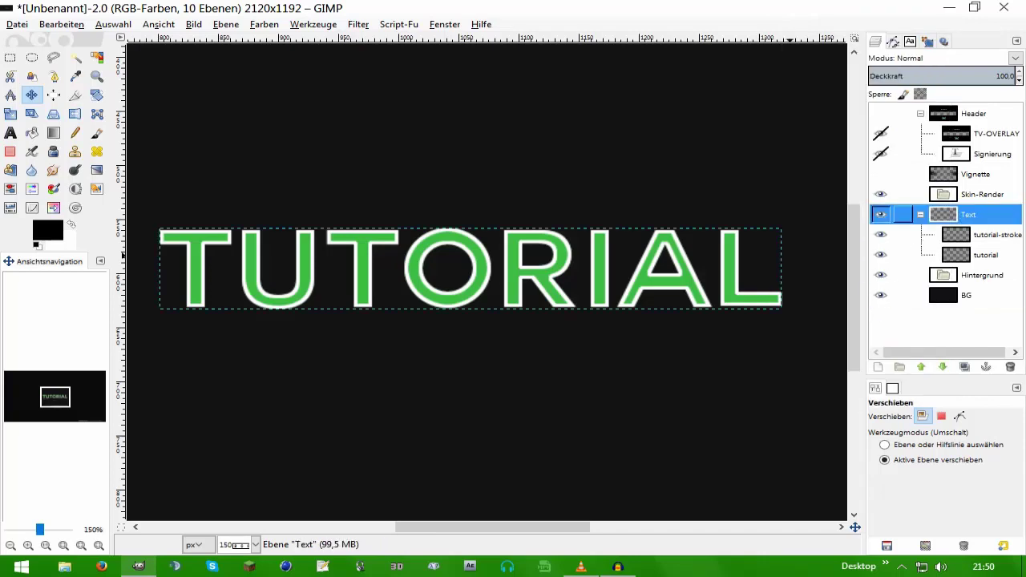
{"action": "left_click", "coordinate": [903, 235]}
{"action": "left_click", "coordinate": [902, 255]}
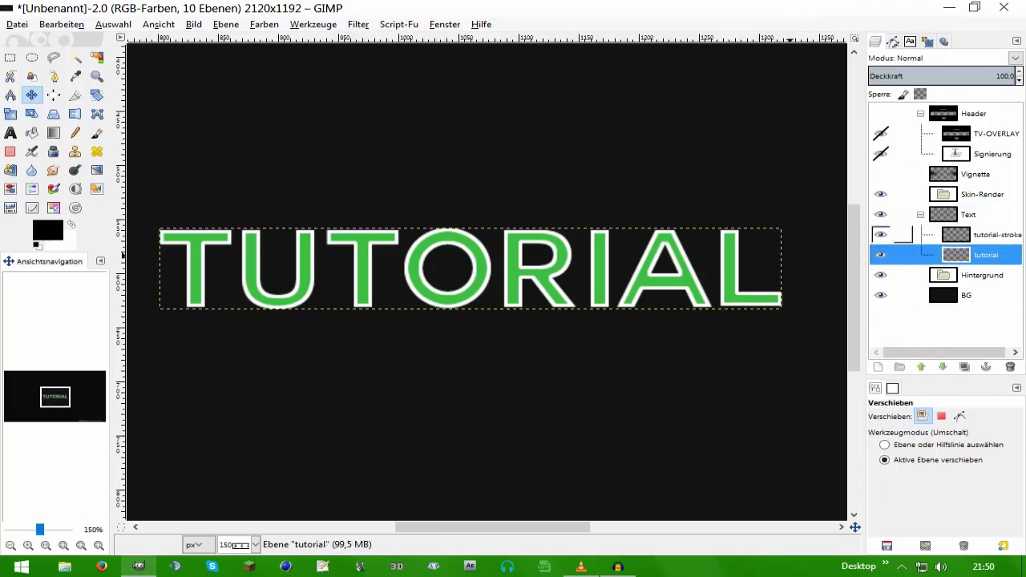
{"action": "left_click", "coordinate": [903, 235]}
{"action": "left_click", "coordinate": [880, 235]}
{"action": "left_click", "coordinate": [880, 235]}
{"action": "left_click", "coordinate": [880, 235]}
{"action": "left_click", "coordinate": [880, 235]}
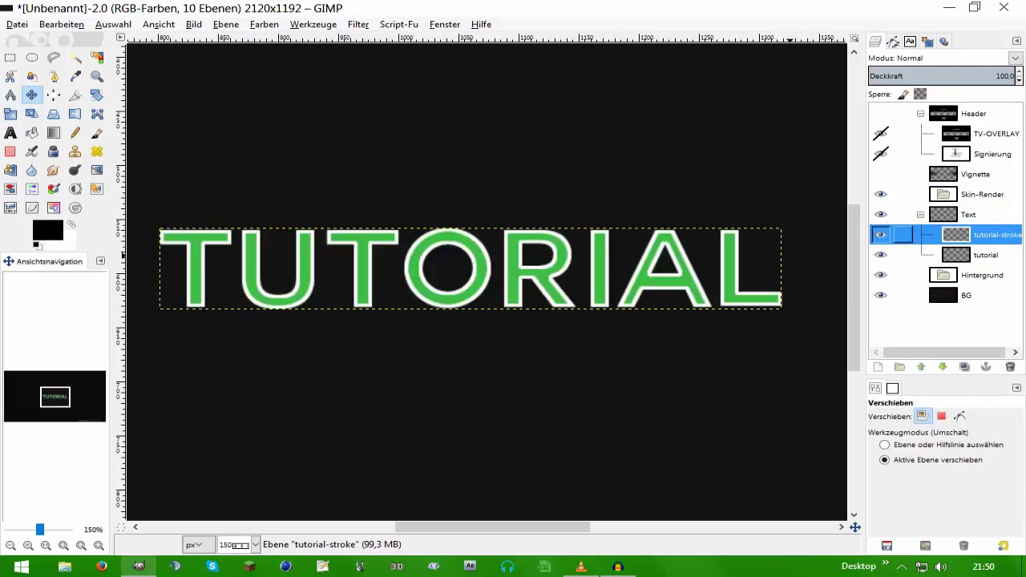
{"action": "left_click", "coordinate": [946, 58]}
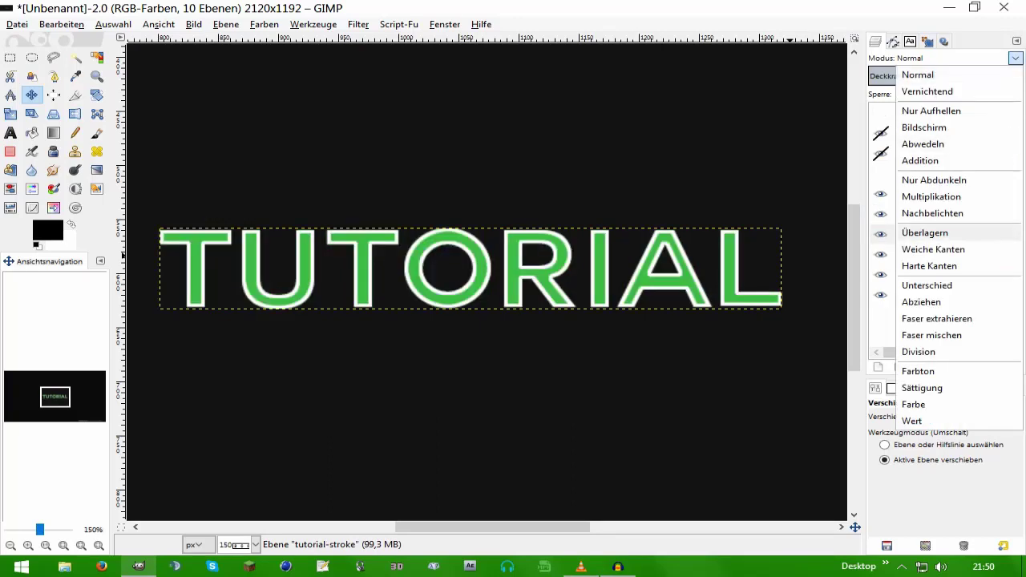
- Set the tutorial-stroke layer to Überlagern mode and glance at the Script-Fu menu
{"action": "left_click", "coordinate": [925, 232]}
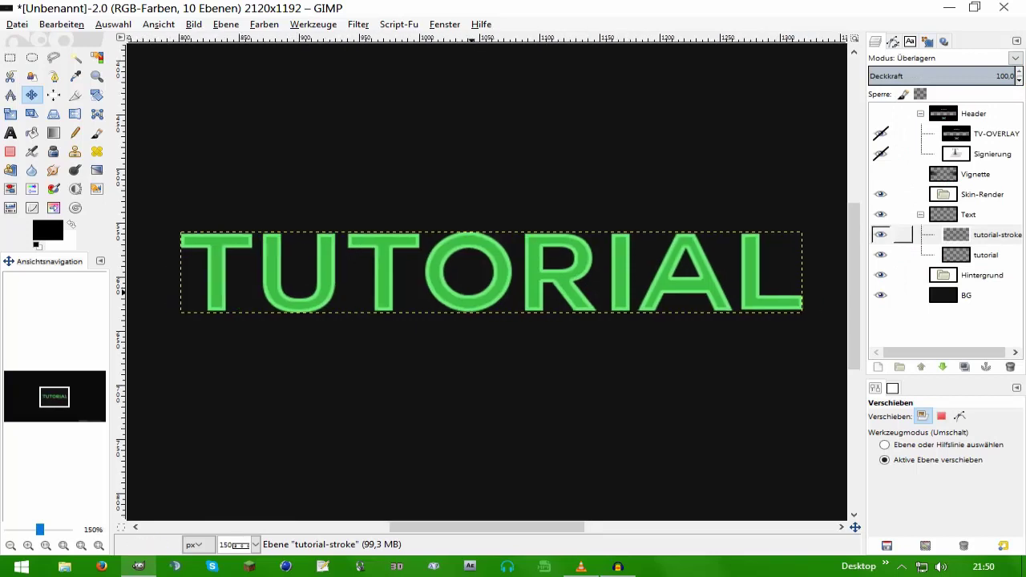
{"action": "left_click", "coordinate": [399, 24]}
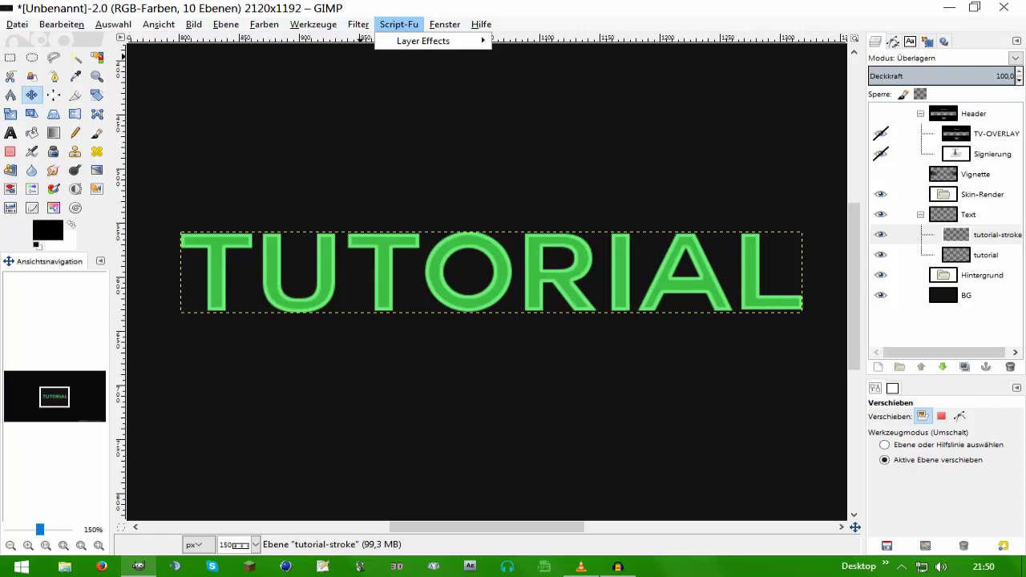
{"action": "key", "text": "Escape"}
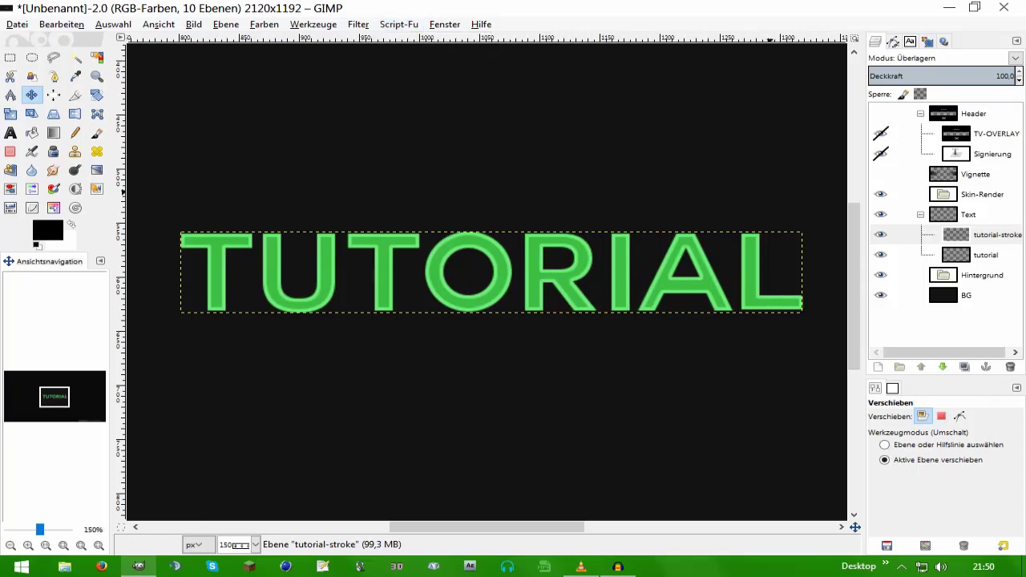
- Delete the tutorial-stroke layer and duplicate the tutorial text layer
{"action": "left_click", "coordinate": [962, 235]}
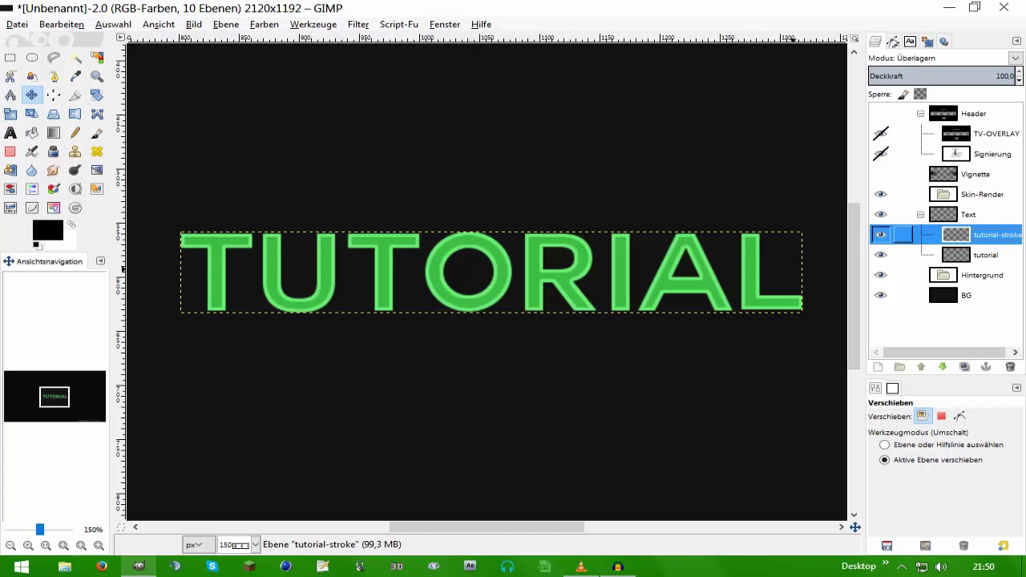
{"action": "key", "text": "Delete"}
{"action": "left_click", "coordinate": [964, 367]}
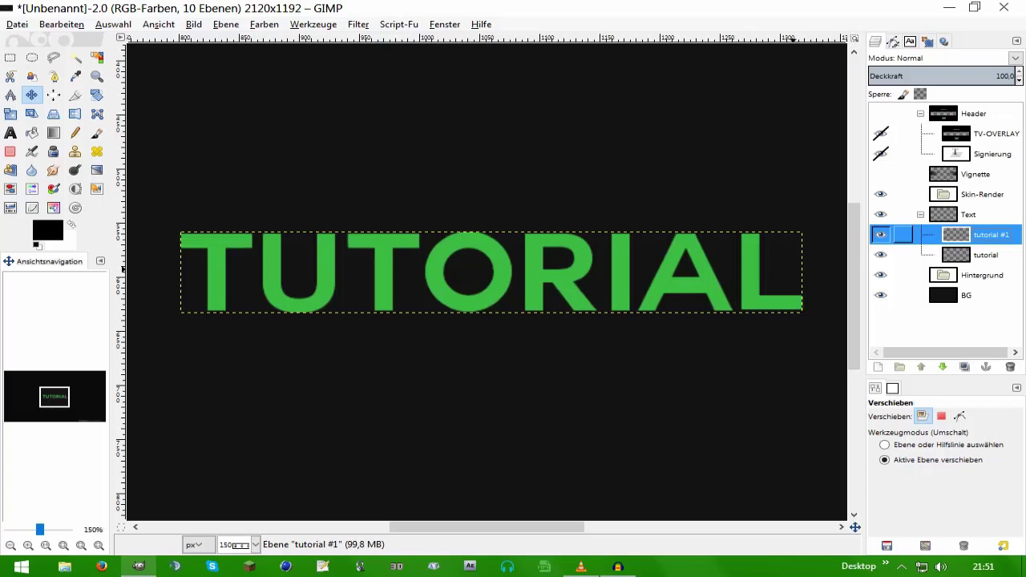
- Delete the duplicate tutorial #1 layer and add a new empty layer
{"action": "key", "text": "Delete"}
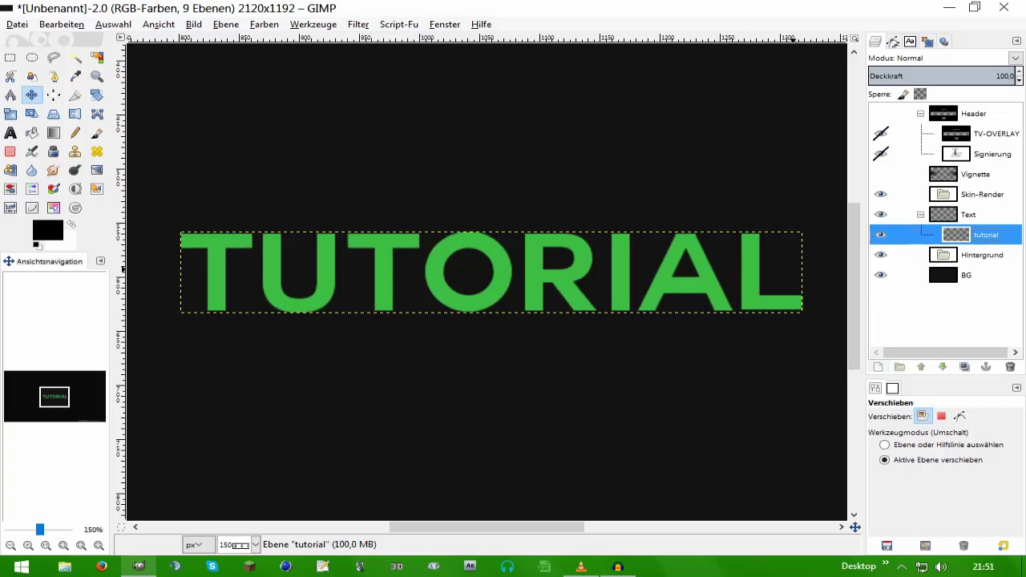
{"action": "left_click", "coordinate": [877, 367]}
{"action": "key", "text": "Return"}
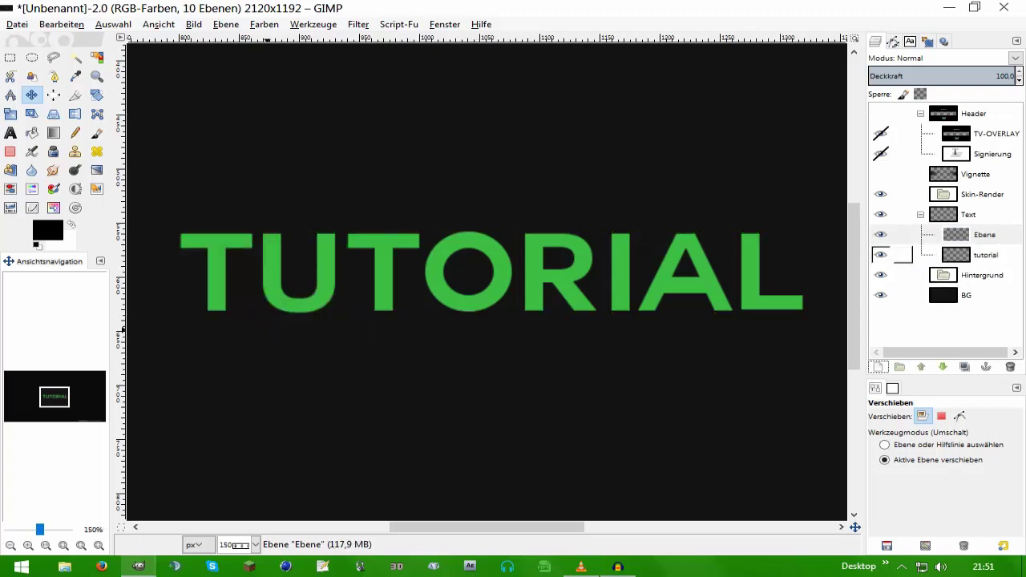
- Select the TUTORIAL letters from alpha, shrink by 4 px, and fill the surrounding area white on the new layer
{"action": "left_click", "coordinate": [962, 255]}
{"action": "right_click", "coordinate": [960, 255]}
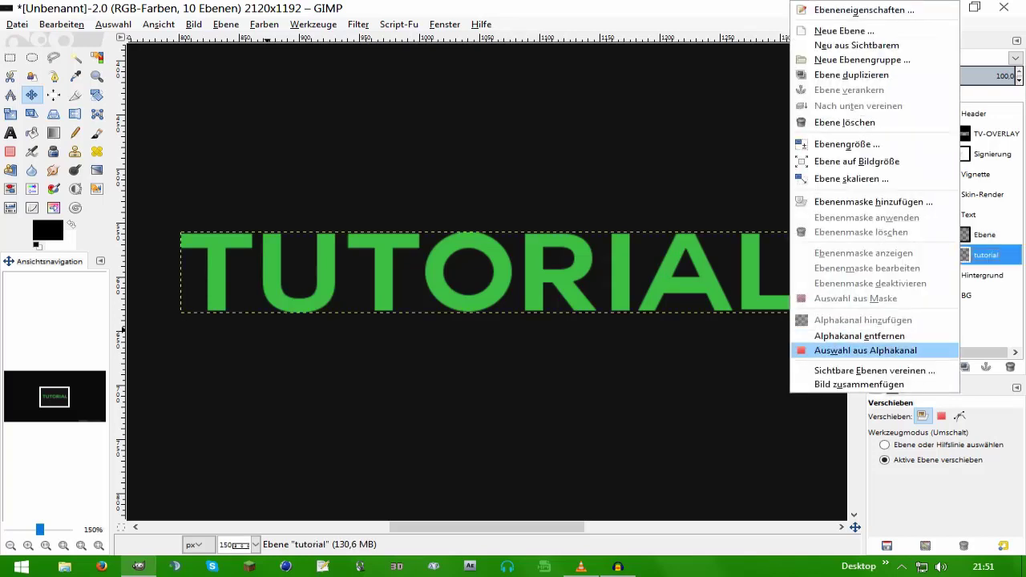
{"action": "left_click", "coordinate": [866, 350]}
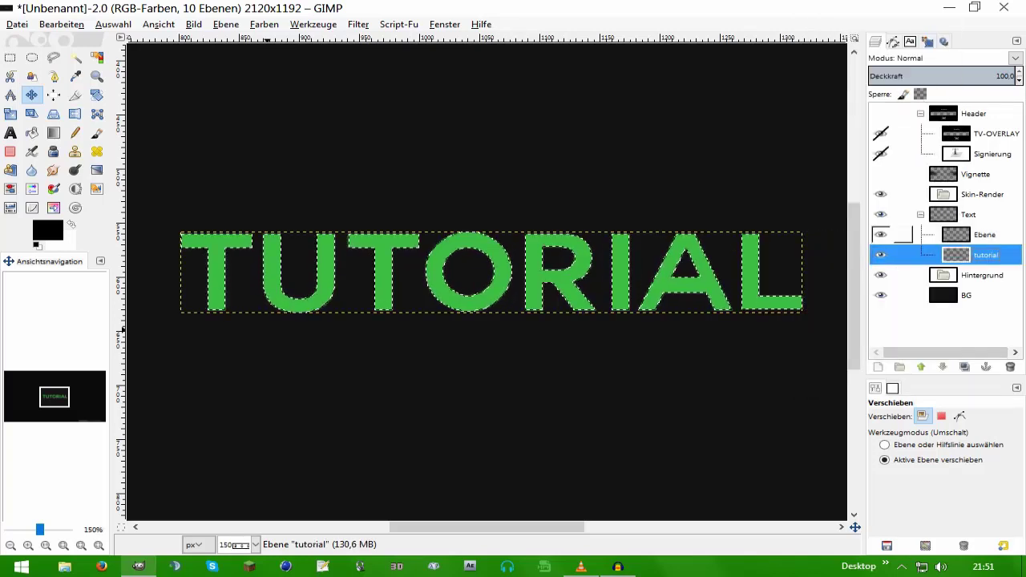
{"action": "left_click", "coordinate": [903, 235]}
{"action": "left_click", "coordinate": [113, 24]}
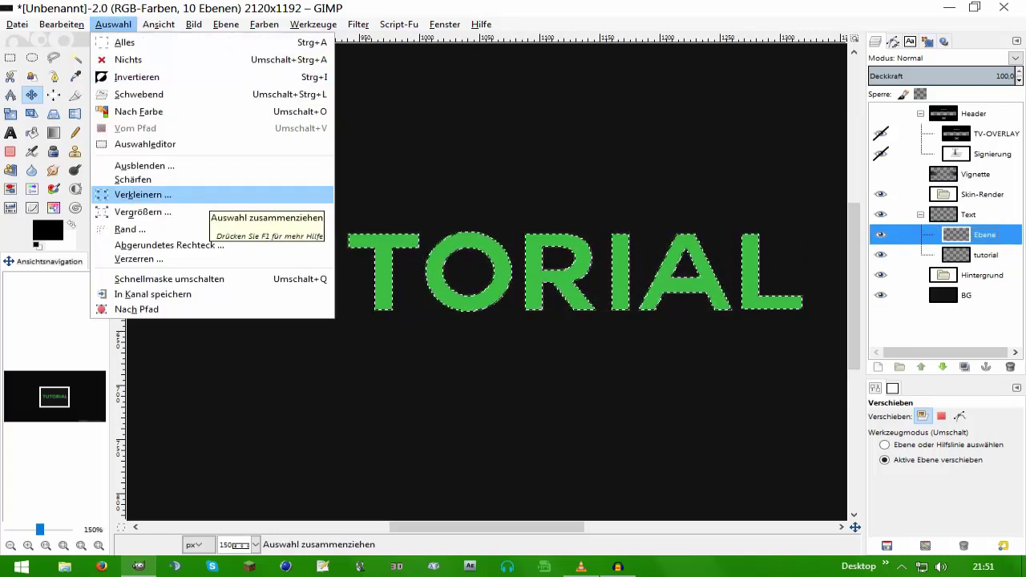
{"action": "left_click", "coordinate": [196, 195]}
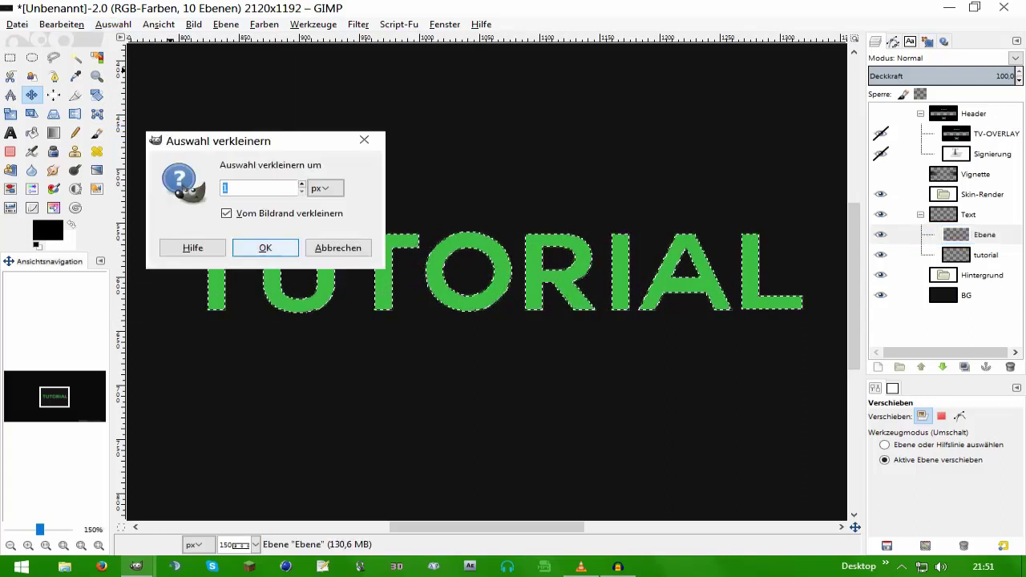
{"action": "type", "text": "4"}
{"action": "key", "text": "Return"}
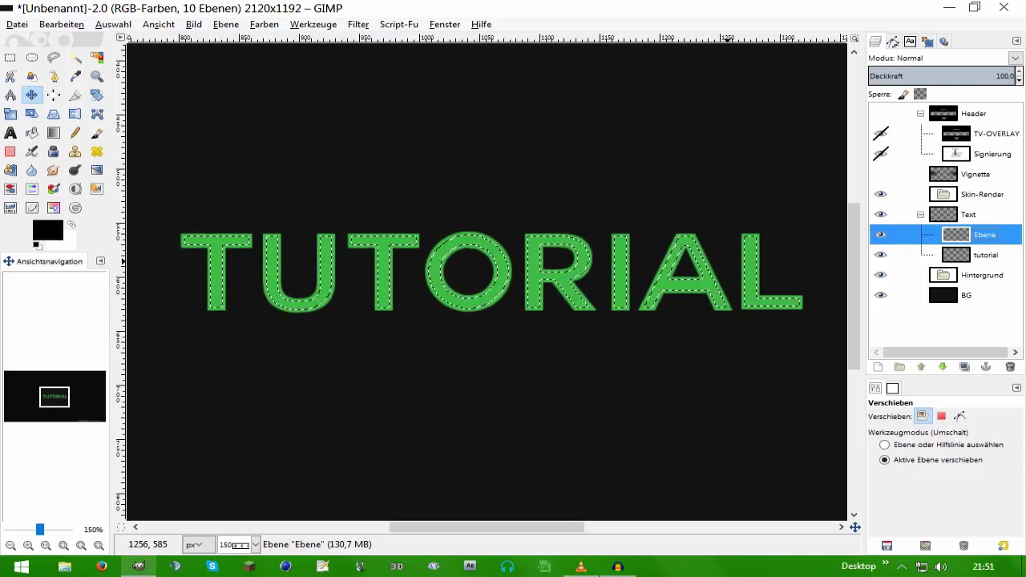
{"action": "key", "text": "ctrl+z"}
{"action": "key", "text": "ctrl+z"}
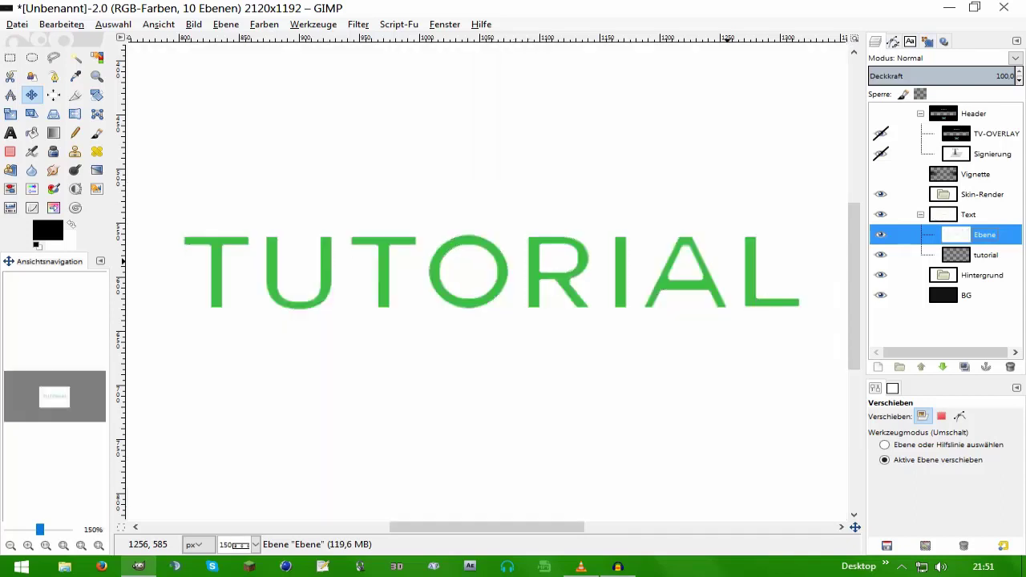
- Set the white Ebene layer's blend mode to Überlagern and zoom out to 67%
{"action": "left_click", "coordinate": [46, 546]}
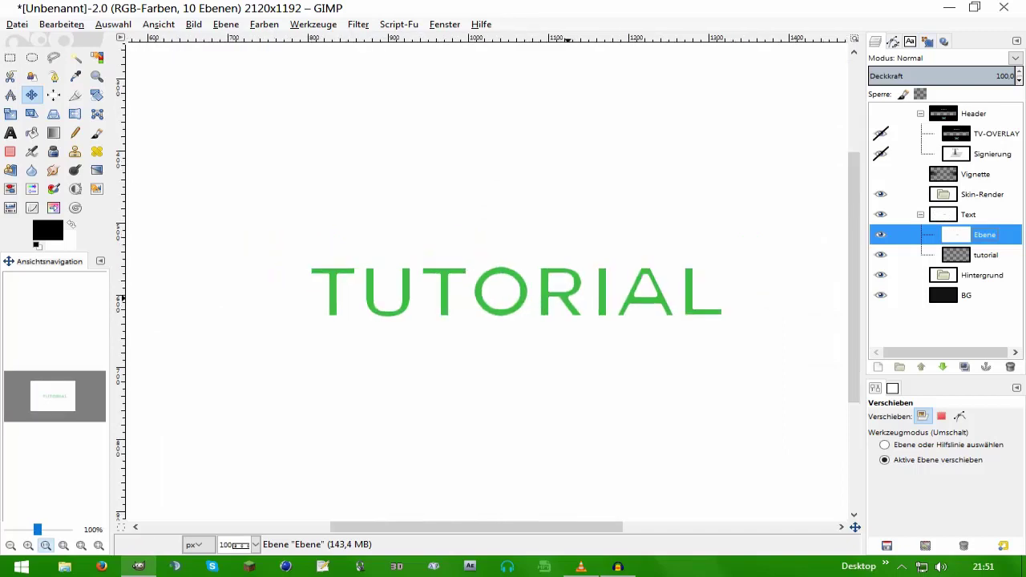
{"action": "left_click", "coordinate": [29, 545]}
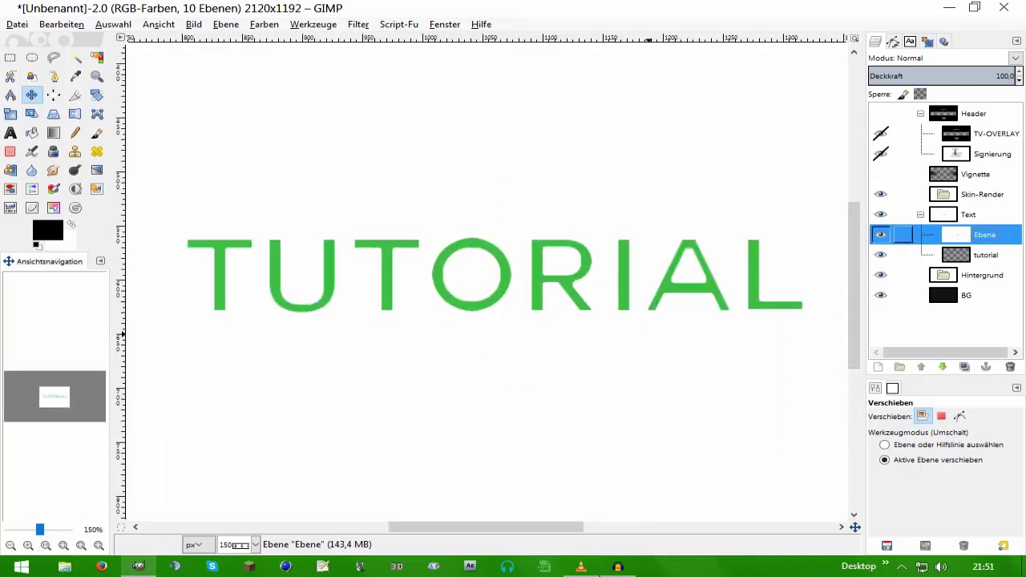
{"action": "left_click", "coordinate": [1015, 58]}
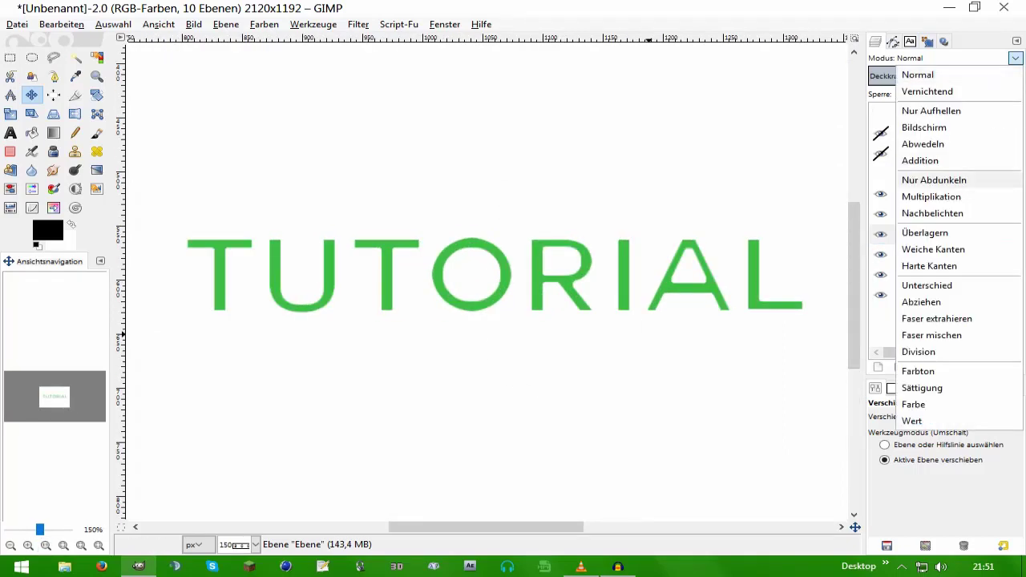
{"action": "left_click", "coordinate": [926, 233]}
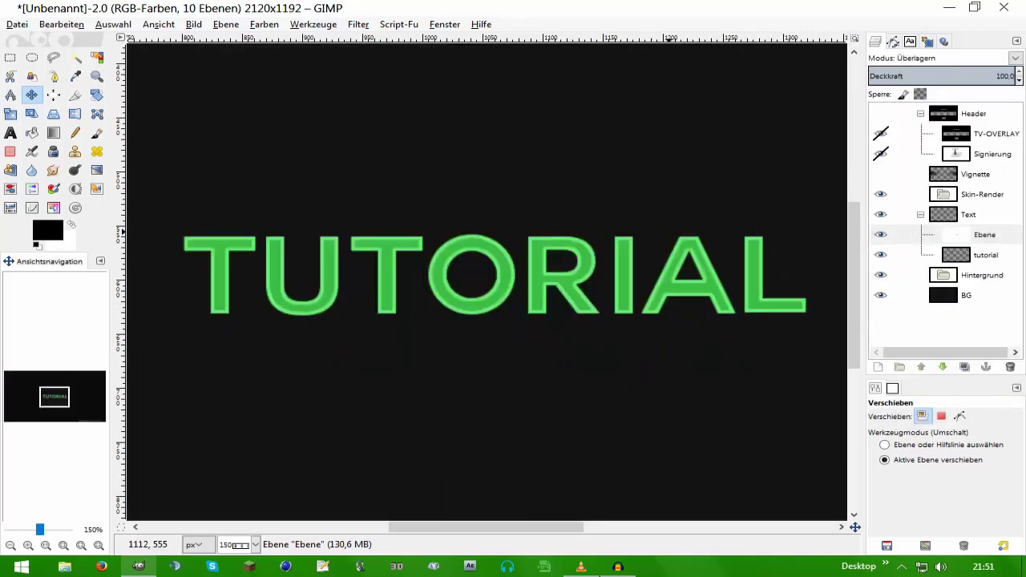
{"action": "left_click", "coordinate": [46, 545]}
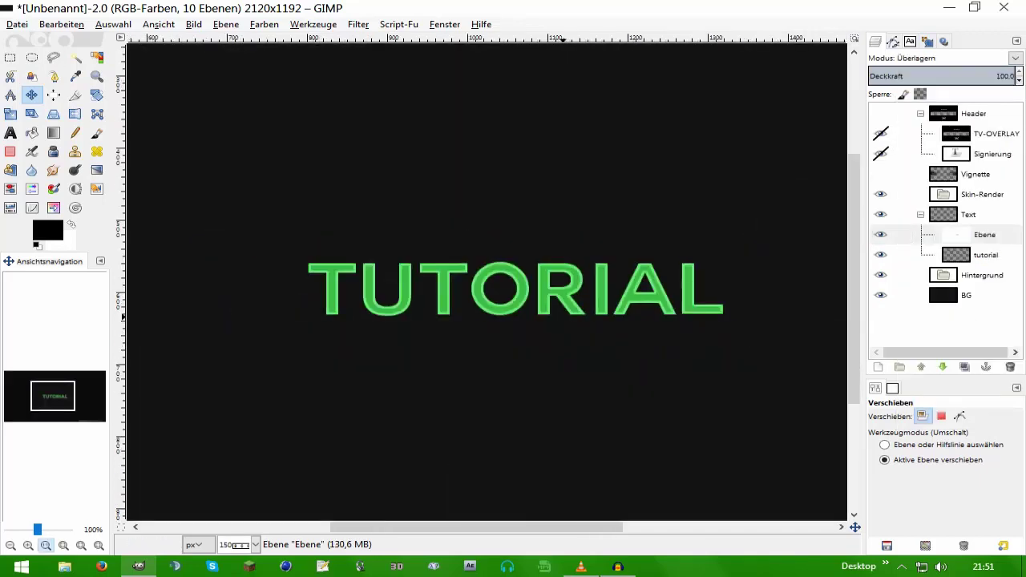
{"action": "key", "text": "minus"}
{"action": "left_click", "coordinate": [962, 214]}
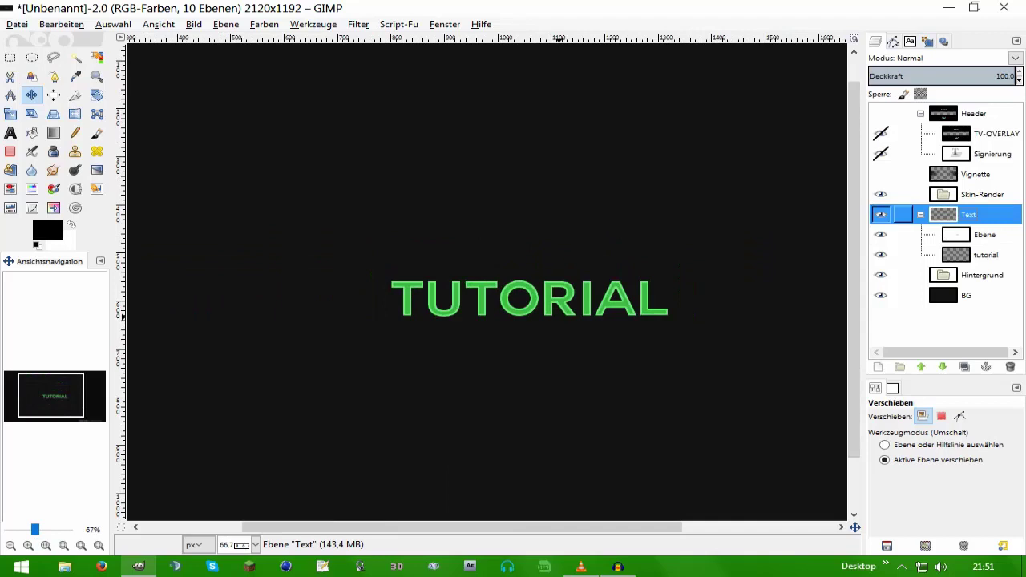
- Crop the white Ebene layer to its content, then zoom to 150% on TUTORIAL
{"action": "left_click", "coordinate": [920, 214]}
{"action": "left_click", "coordinate": [920, 214]}
{"action": "left_click", "coordinate": [226, 24]}
{"action": "left_click", "coordinate": [449, 295]}
{"action": "scroll", "coordinate": [538, 337], "scroll_direction": "down", "scroll_amount": 1}
{"action": "scroll", "coordinate": [538, 337], "scroll_direction": "down", "scroll_amount": 2}
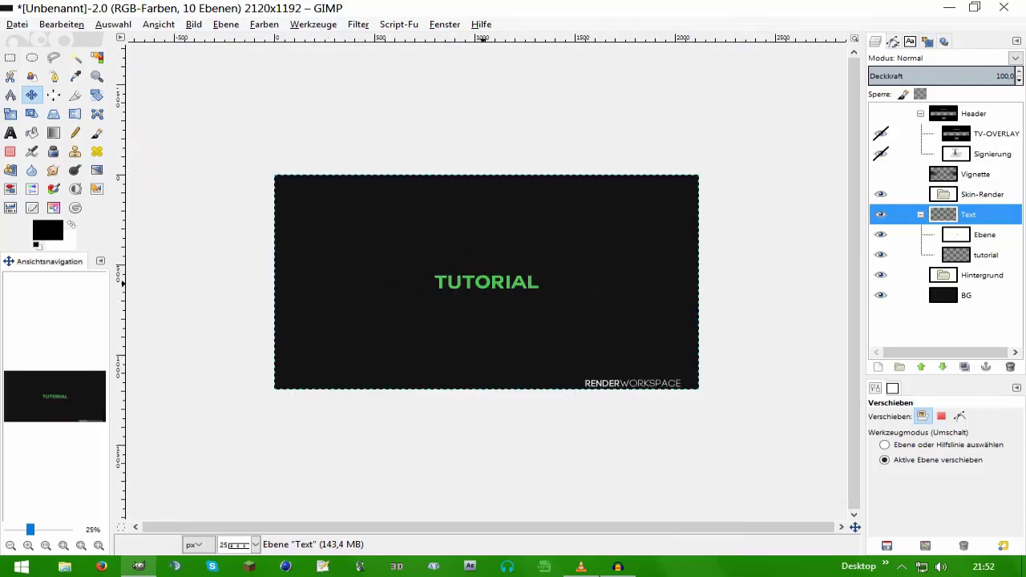
{"action": "scroll", "coordinate": [505, 302], "scroll_direction": "up", "scroll_amount": 1}
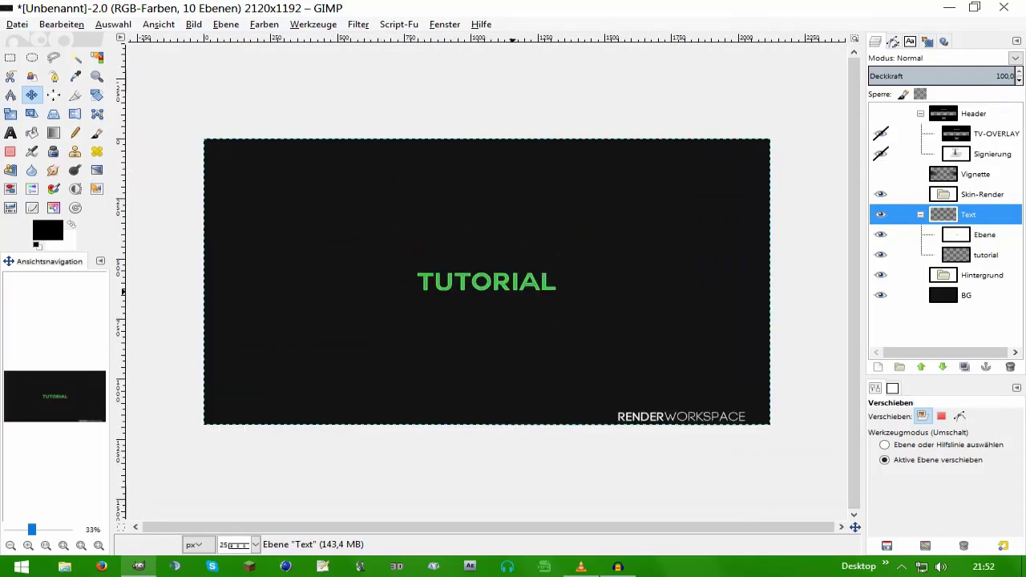
{"action": "key", "text": "plus"}
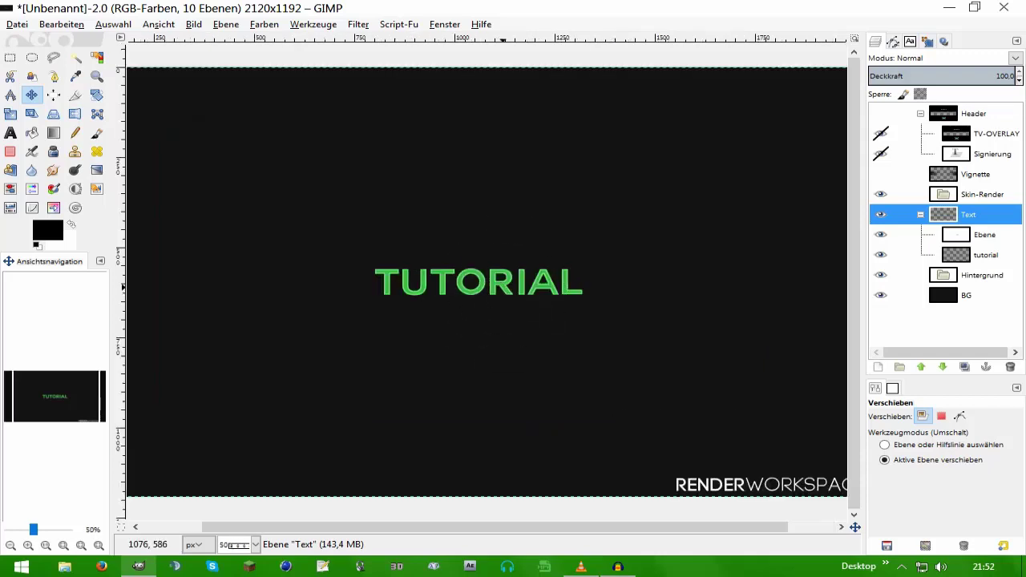
{"action": "key", "text": "plus"}
{"action": "key", "text": "plus"}
{"action": "key", "text": "plus"}
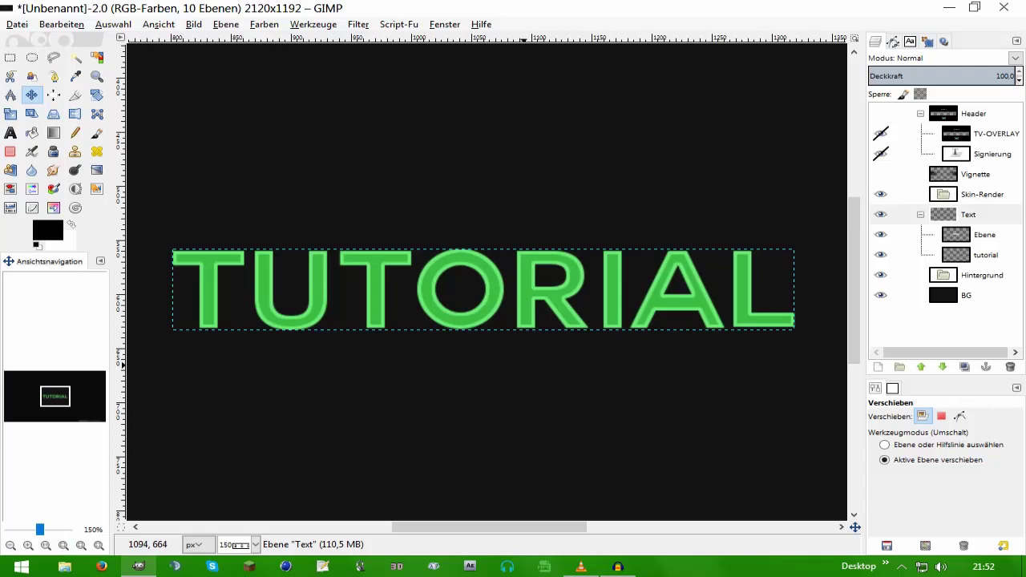
{"action": "left_click", "coordinate": [960, 415]}
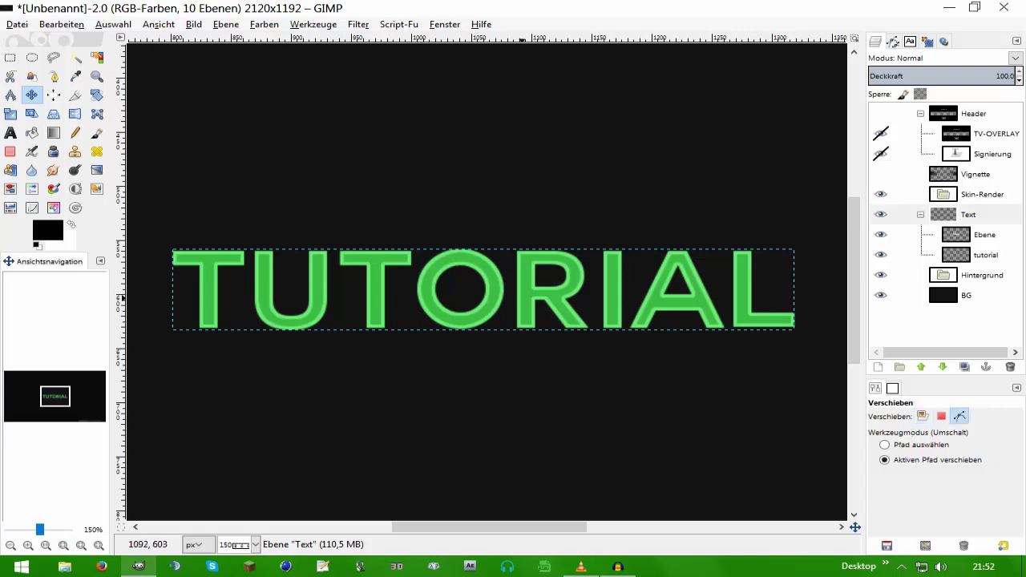
{"action": "left_click", "coordinate": [46, 545]}
{"action": "left_click", "coordinate": [521, 298]}
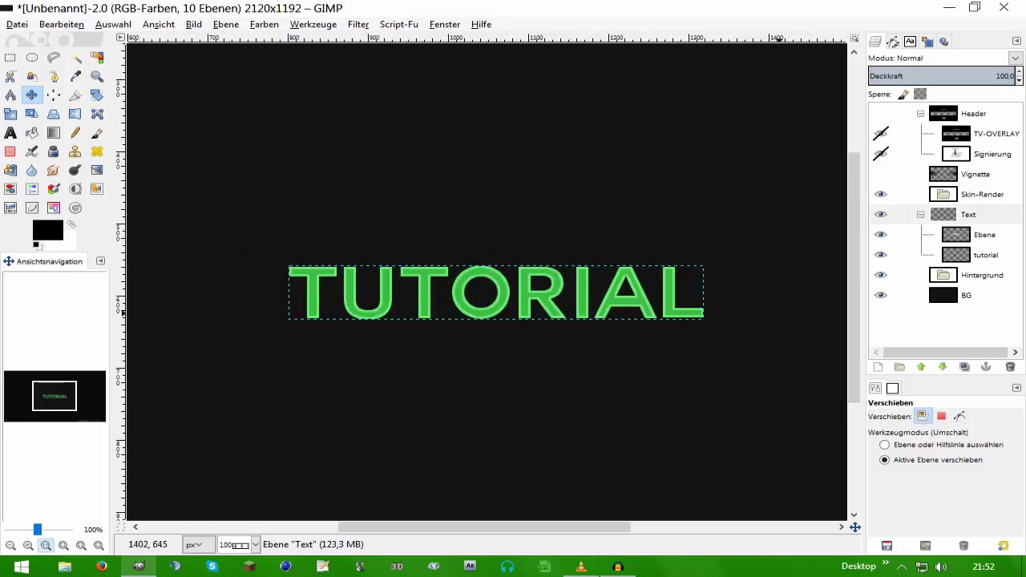
{"action": "left_click", "coordinate": [966, 295]}
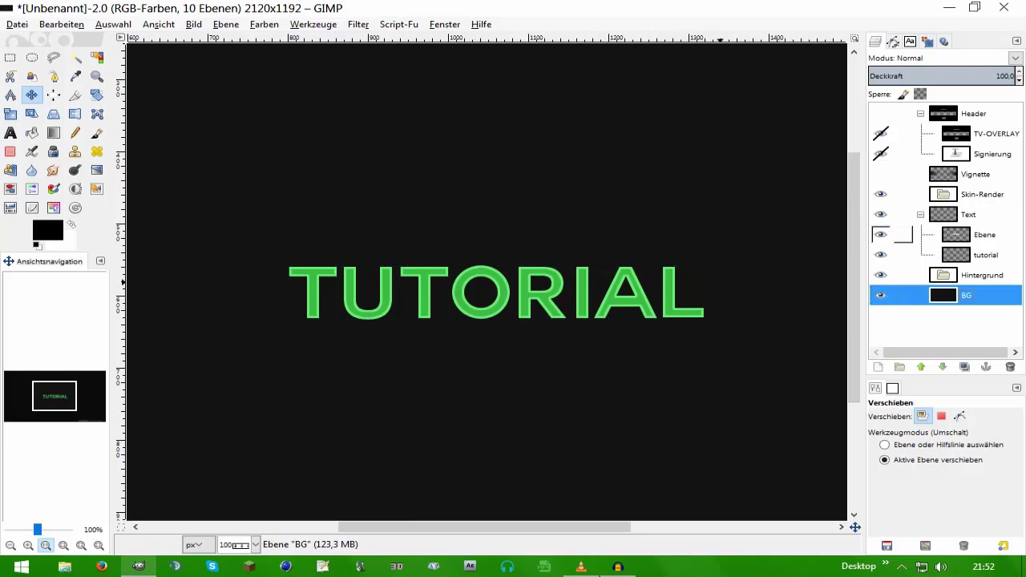
{"action": "left_click", "coordinate": [985, 234]}
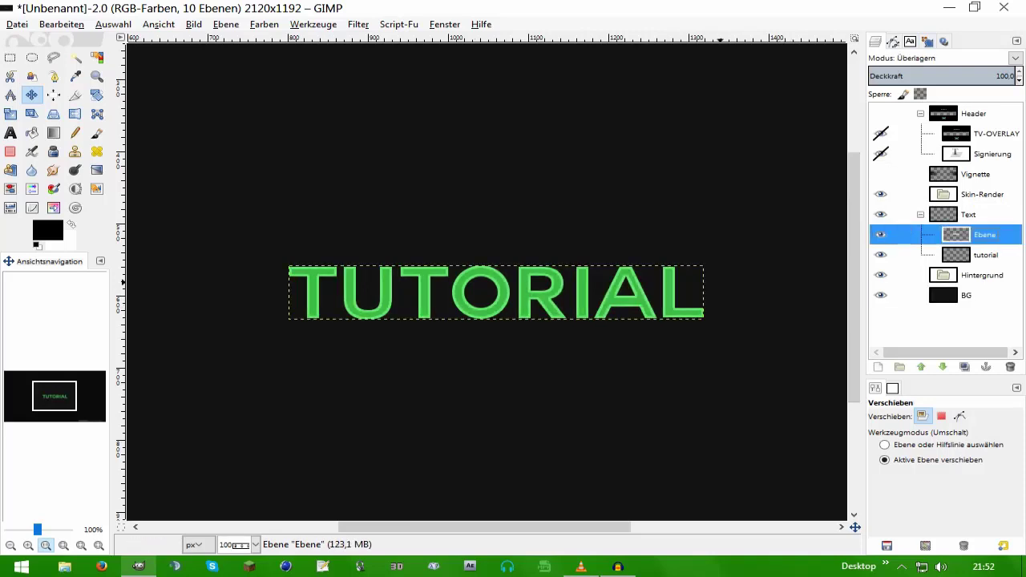
{"action": "left_click", "coordinate": [1015, 58]}
{"action": "left_click", "coordinate": [917, 74]}
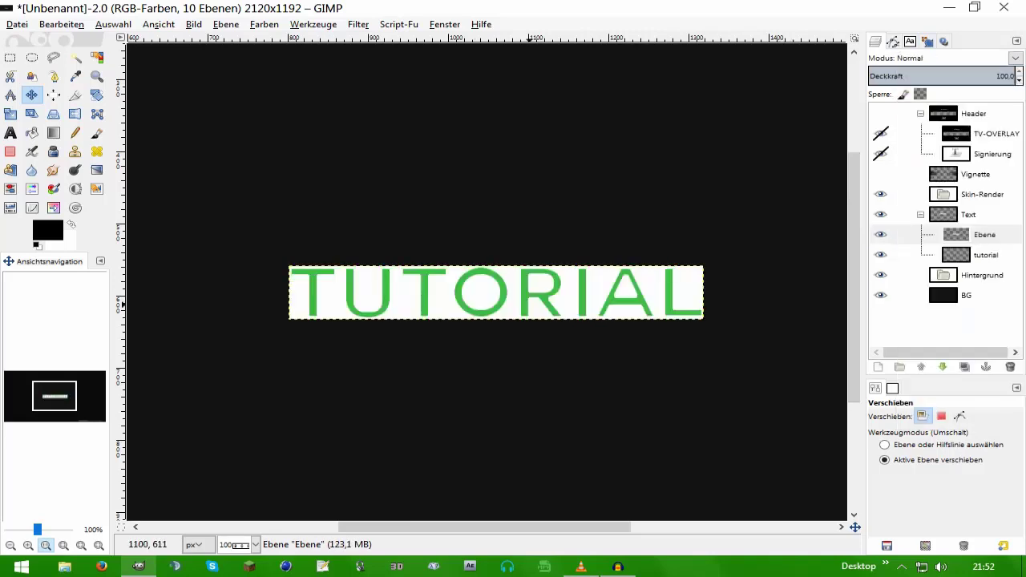
{"action": "key", "text": "ctrl+z"}
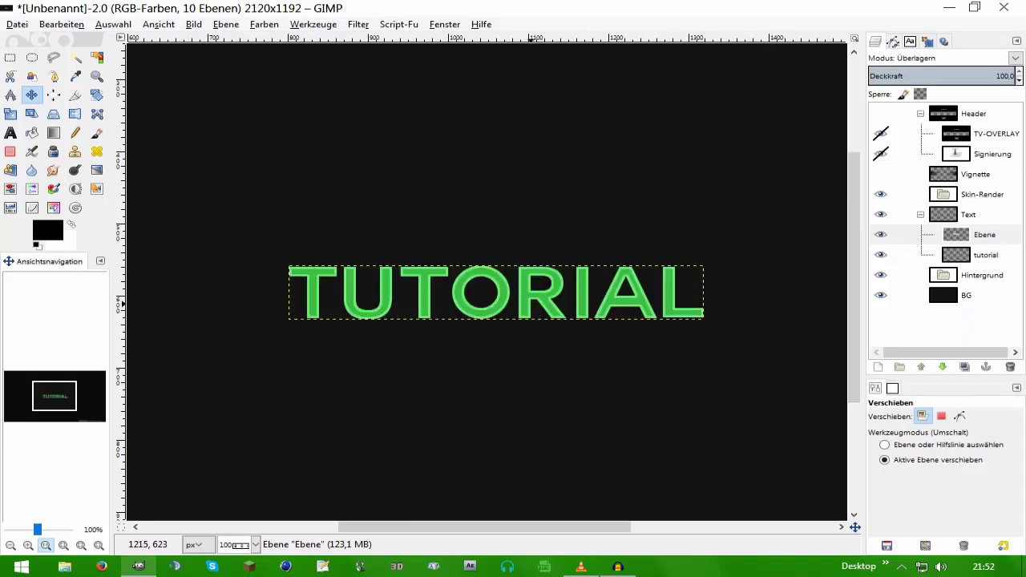
{"action": "left_click", "coordinate": [986, 255]}
{"action": "scroll", "coordinate": [480, 303], "scroll_direction": "up", "scroll_amount": 1}
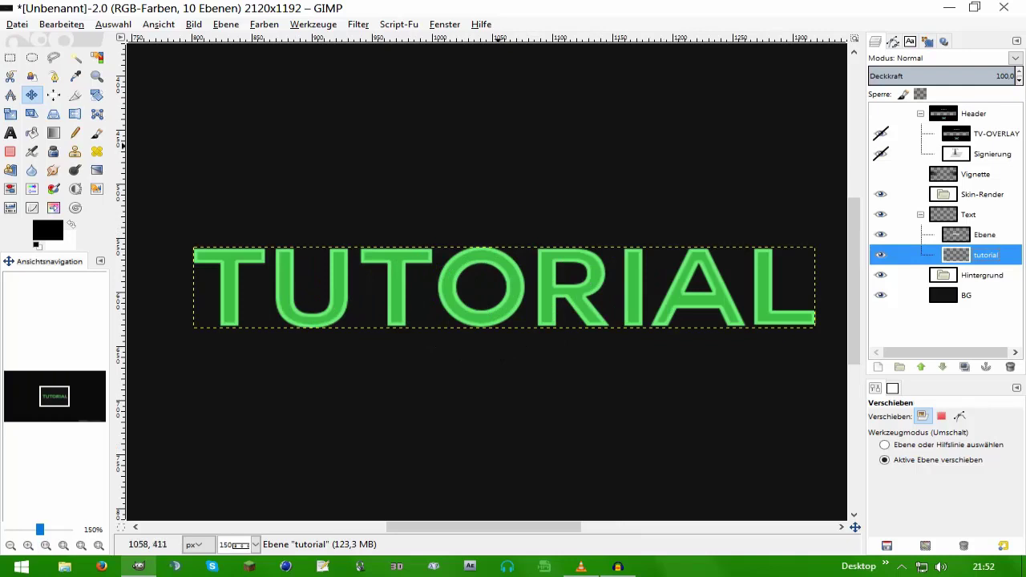
{"action": "left_click", "coordinate": [398, 24]}
{"action": "key", "text": "Escape"}
{"action": "key", "text": "Up"}
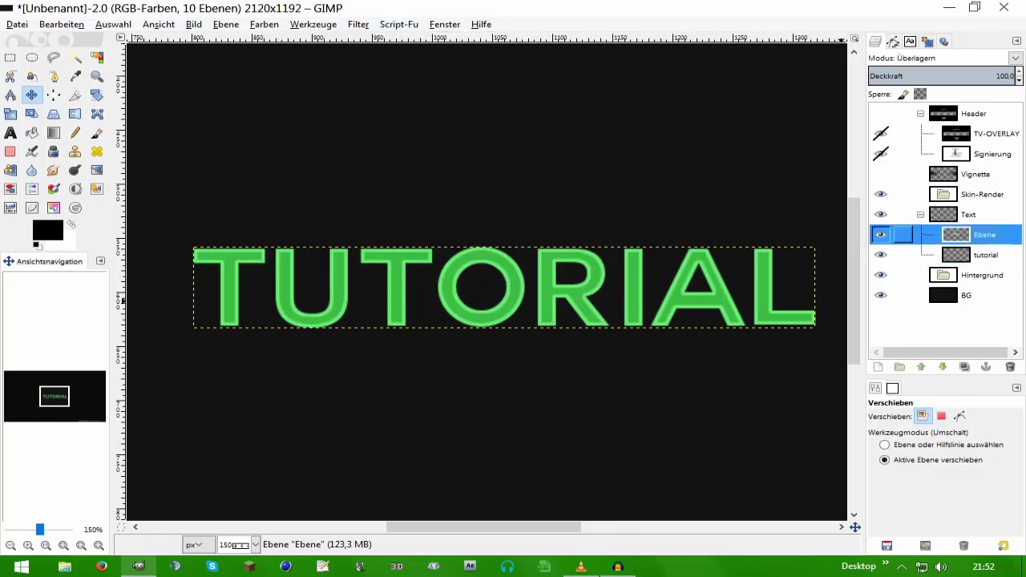
{"action": "key", "text": "Down"}
{"action": "key", "text": "Up"}
- Duplicate the Ebene glow layer as Ebene-Kopie
{"action": "left_click", "coordinate": [878, 366]}
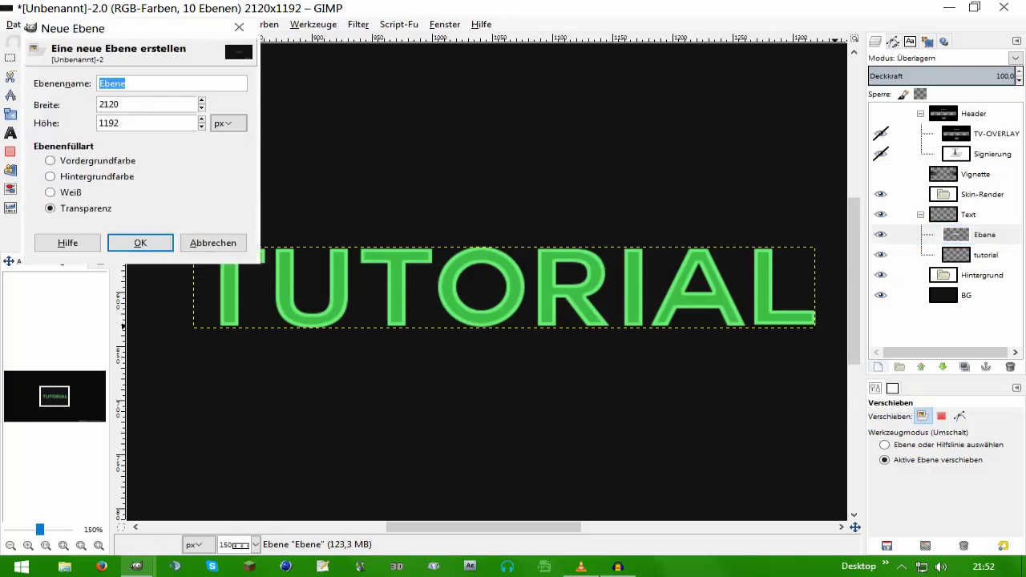
{"action": "left_click", "coordinate": [211, 240]}
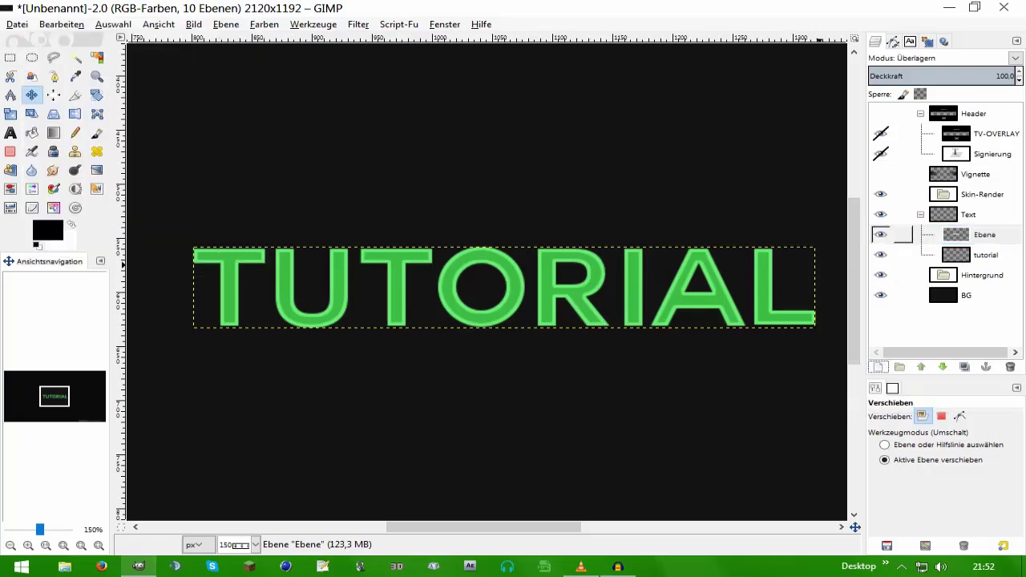
{"action": "left_click", "coordinate": [986, 234]}
{"action": "left_click", "coordinate": [964, 367]}
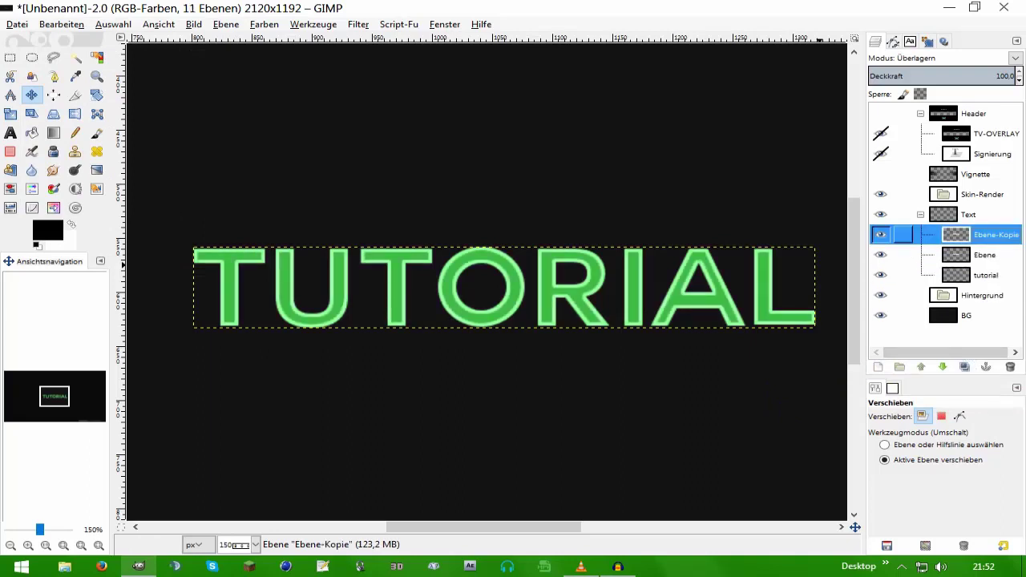
- Toggle the Ebene-Kopie visibility to compare, then nudge TUTORIAL slightly left
{"action": "left_click", "coordinate": [881, 234]}
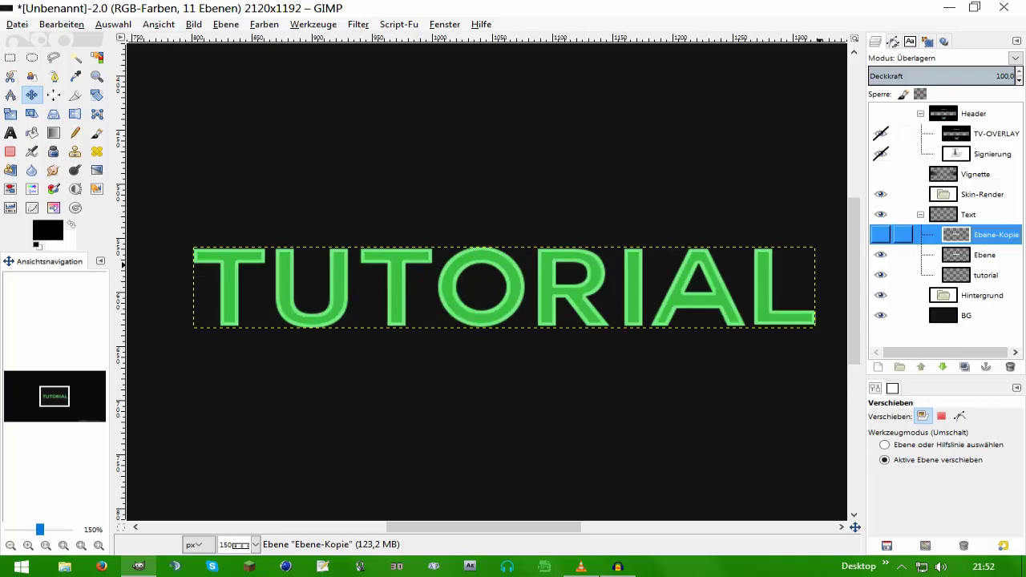
{"action": "left_click", "coordinate": [881, 234]}
{"action": "left_click", "coordinate": [881, 234]}
{"action": "left_click", "coordinate": [881, 234]}
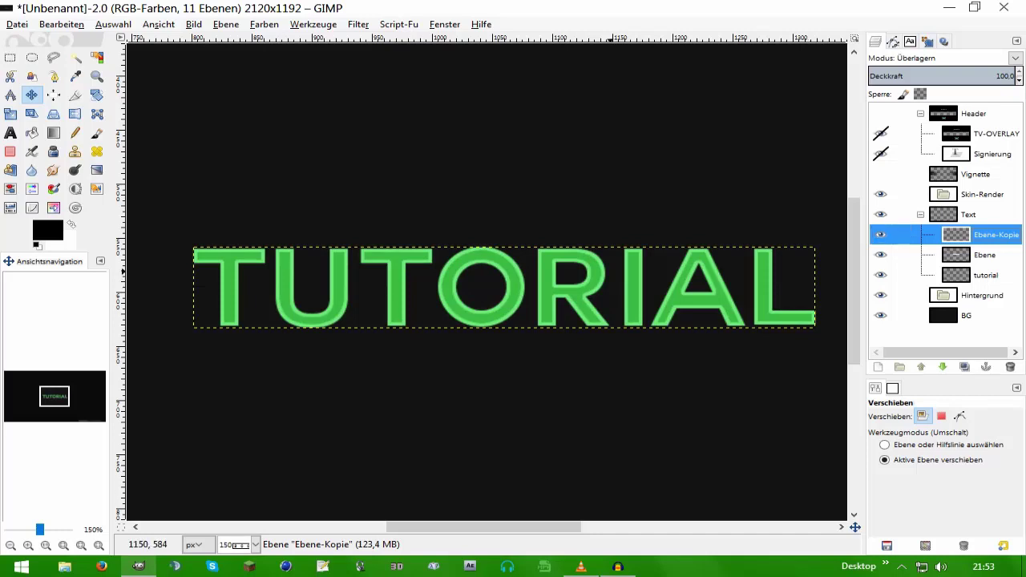
{"action": "left_click_drag", "start_coordinate": [616, 270], "coordinate": [607, 270]}
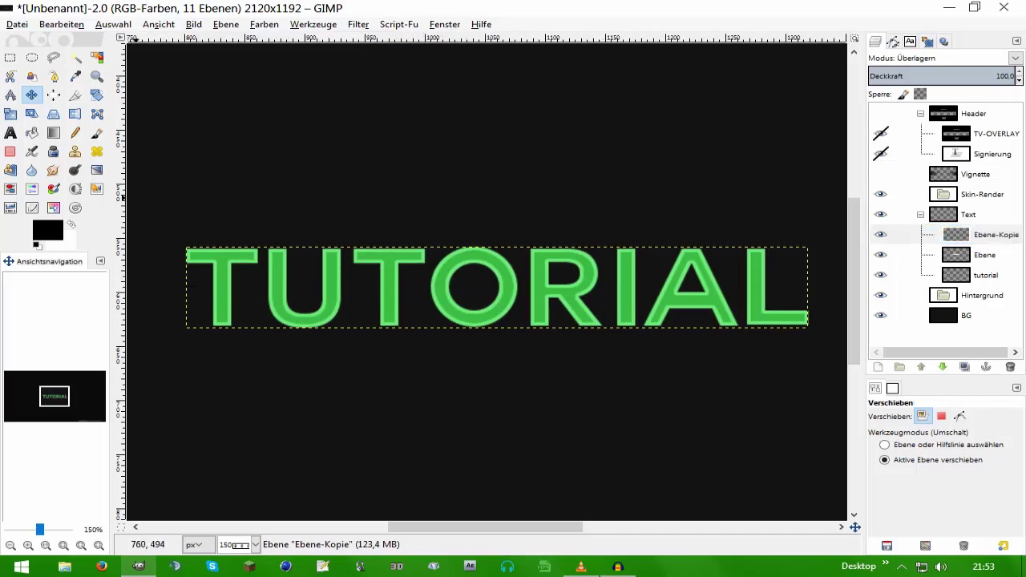
- Choose the Paintbrush with the GANZ KLASSISCH tool preset
{"action": "left_click", "coordinate": [97, 132]}
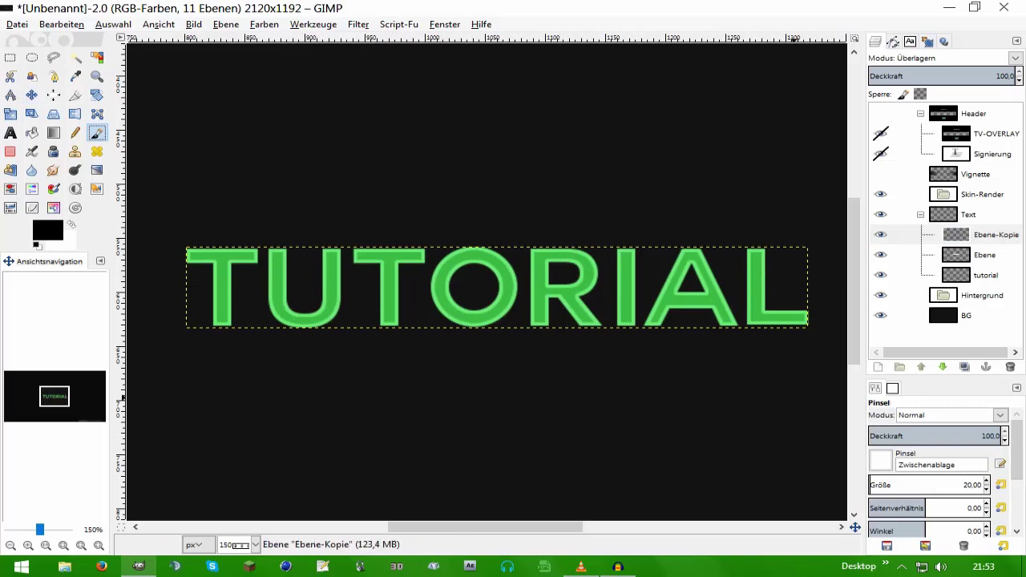
{"action": "left_click", "coordinate": [925, 546]}
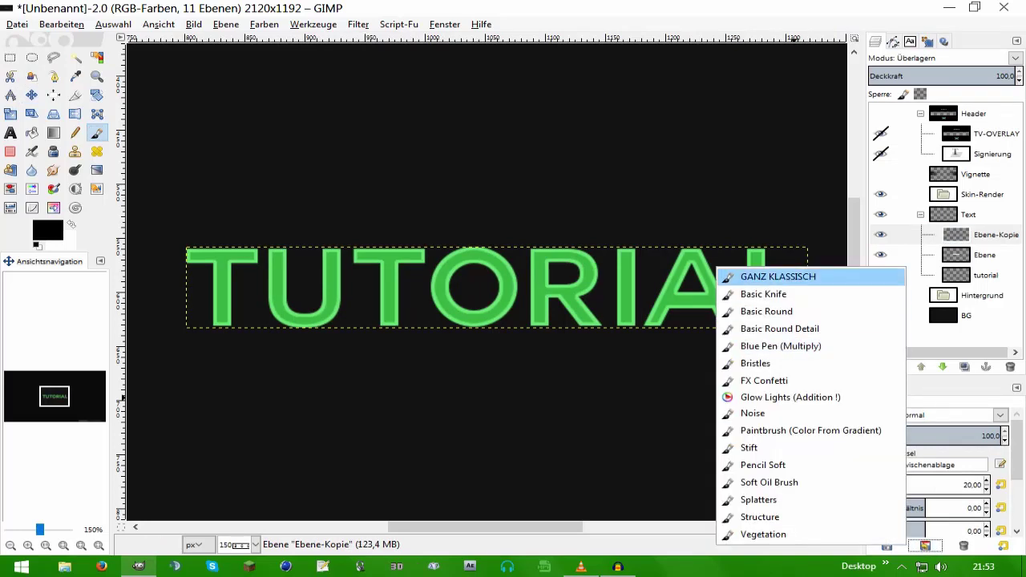
{"action": "left_click", "coordinate": [733, 275]}
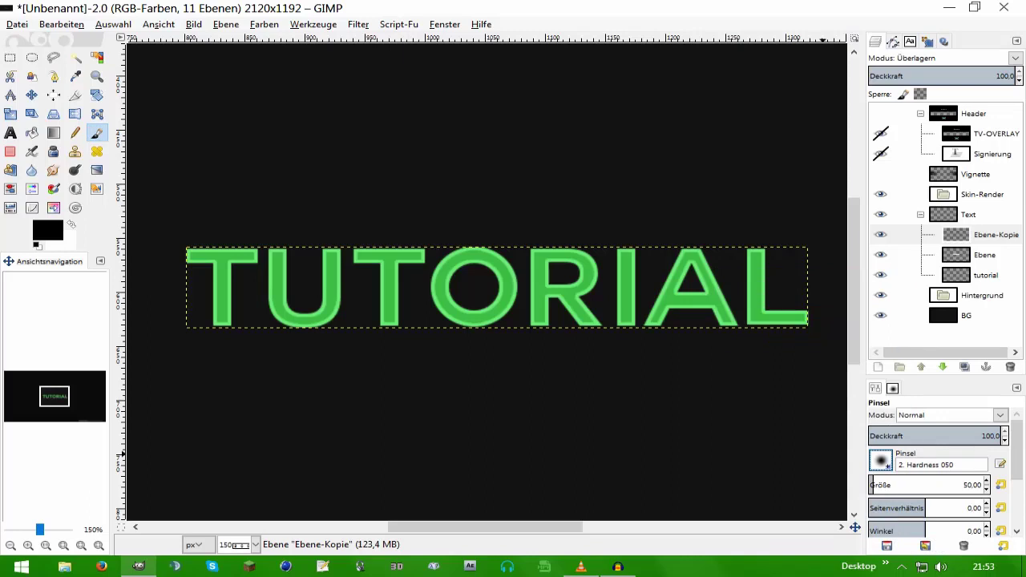
- Pick a grungy texture brush from the brush picker
{"action": "left_click", "coordinate": [881, 460]}
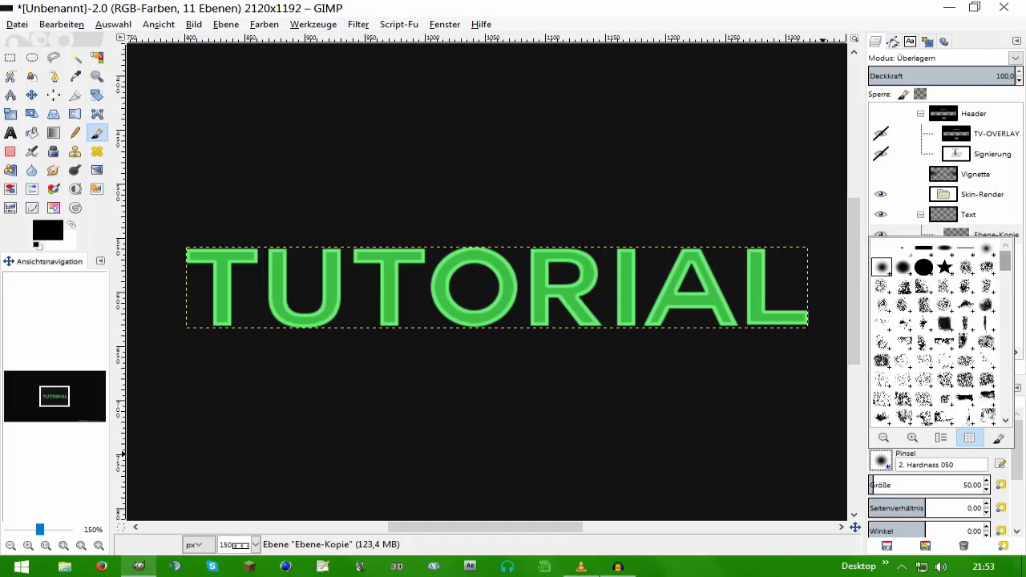
{"action": "scroll", "coordinate": [938, 333], "scroll_direction": "down", "scroll_amount": 2}
{"action": "scroll", "coordinate": [938, 333], "scroll_direction": "down", "scroll_amount": 3}
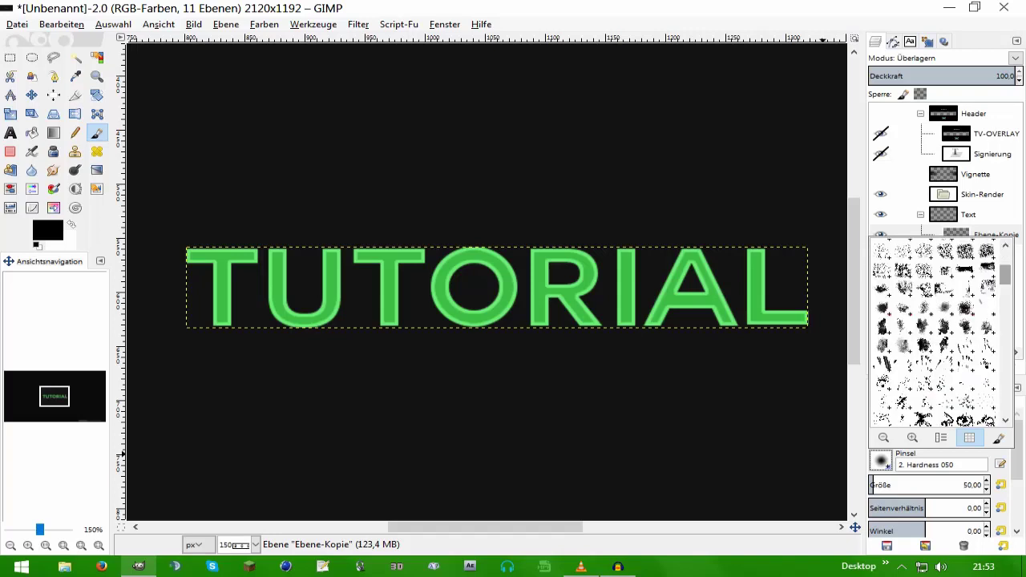
{"action": "scroll", "coordinate": [938, 332], "scroll_direction": "up", "scroll_amount": 2}
{"action": "scroll", "coordinate": [938, 333], "scroll_direction": "up", "scroll_amount": 2}
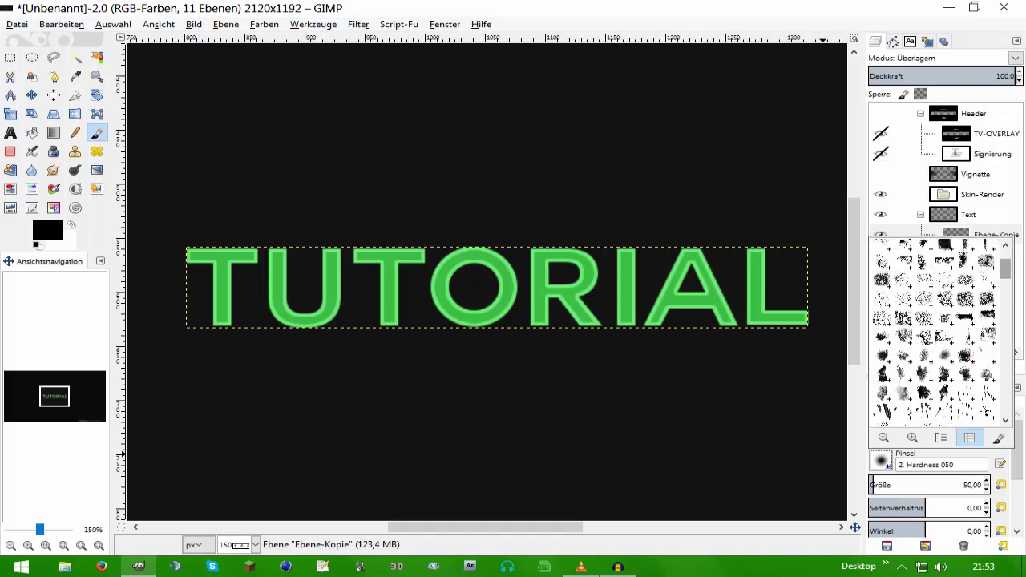
{"action": "scroll", "coordinate": [938, 333], "scroll_direction": "up", "scroll_amount": 1}
{"action": "scroll", "coordinate": [938, 333], "scroll_direction": "up", "scroll_amount": 2}
{"action": "scroll", "coordinate": [938, 333], "scroll_direction": "up", "scroll_amount": 2}
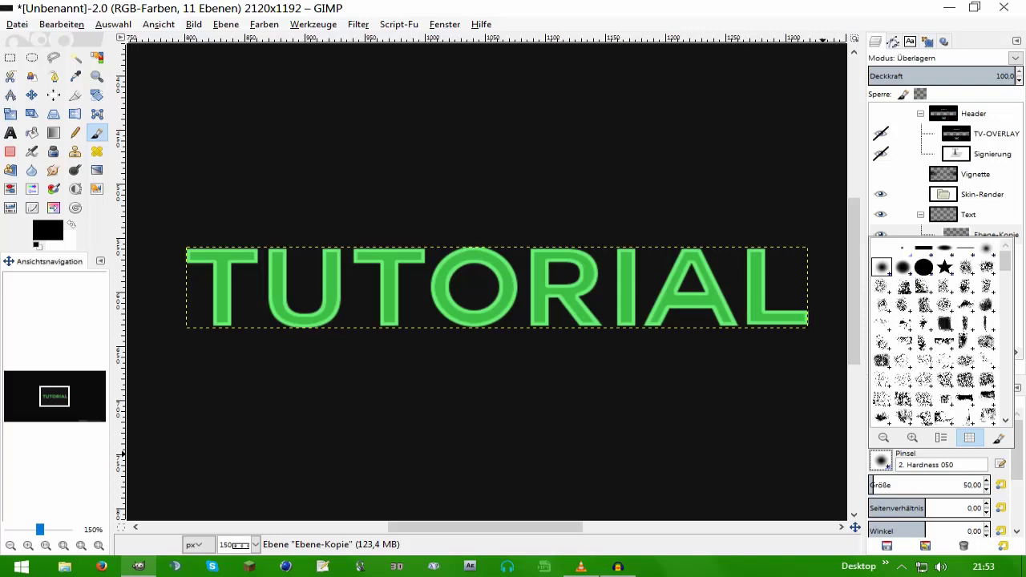
{"action": "left_click", "coordinate": [903, 286]}
- Test texture stamps on the A and R, then undo them
{"action": "left_click", "coordinate": [698, 281]}
{"action": "left_click", "coordinate": [702, 282]}
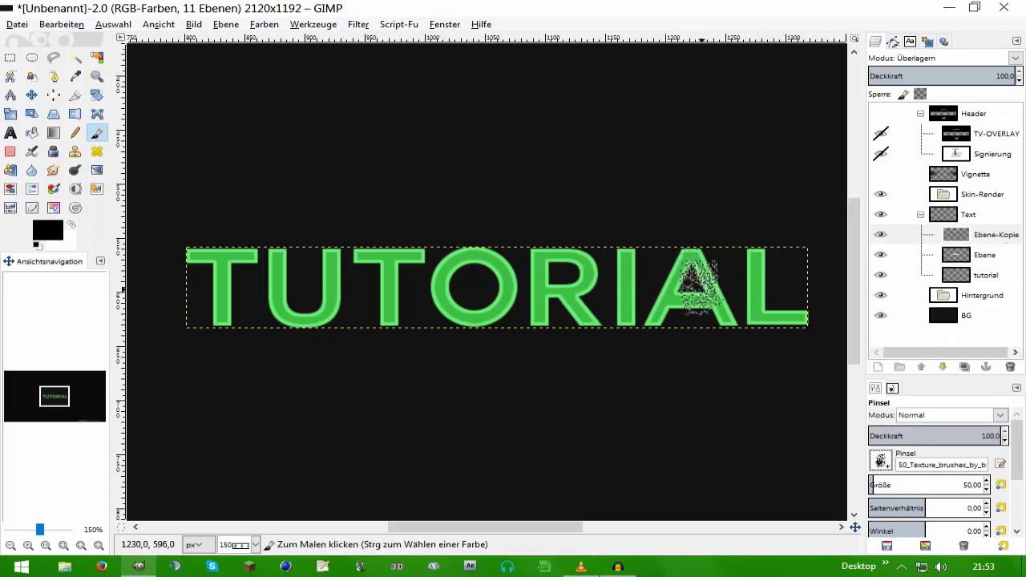
{"action": "key", "text": "ctrl+z"}
{"action": "left_click_drag", "start_coordinate": [573, 300], "coordinate": [660, 304]}
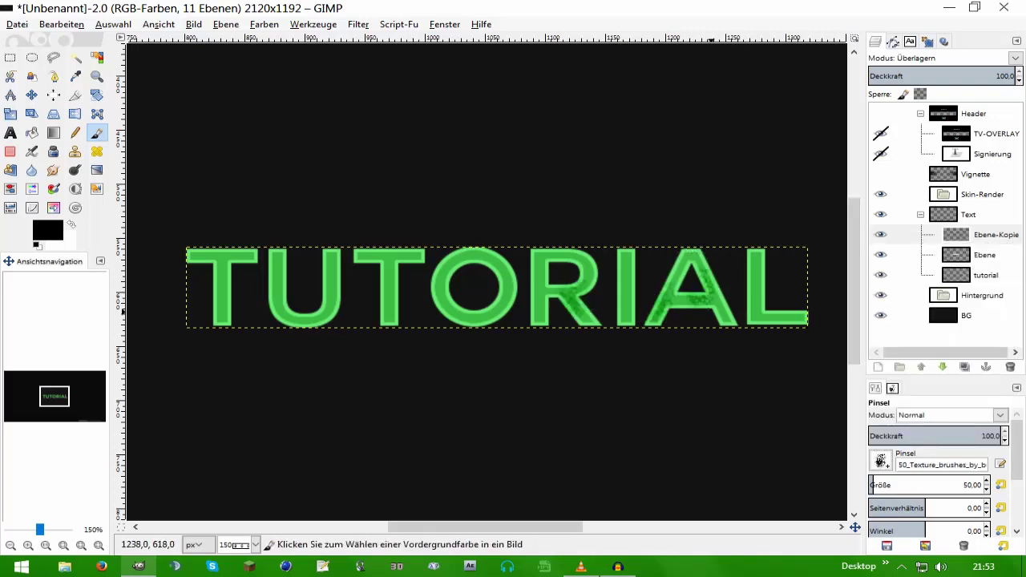
{"action": "key", "text": "ctrl+z"}
{"action": "key", "text": "ctrl+z"}
{"action": "key", "text": "ctrl+z"}
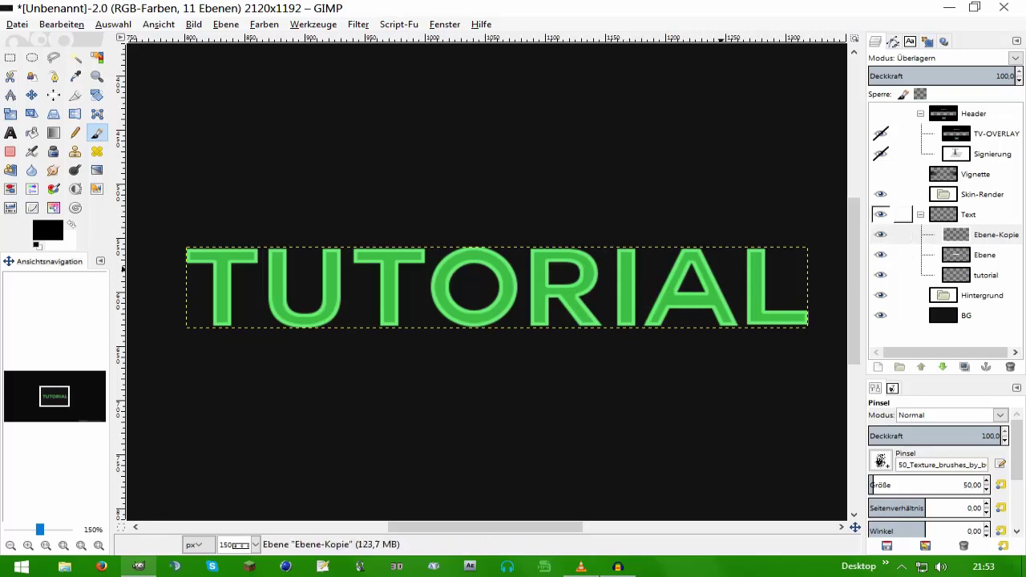
- Paint texture strokes across every TUTORIAL letter on the Ebene-Kopie layer
{"action": "left_click", "coordinate": [904, 234]}
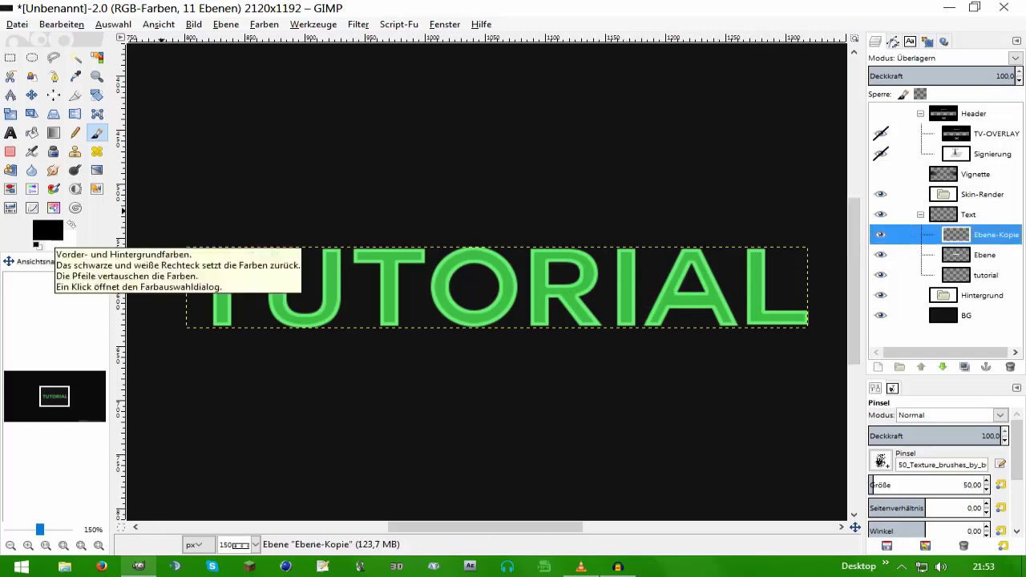
{"action": "mouse_move", "coordinate": [181, 261]}
{"action": "left_mouse_down"}
{"action": "mouse_move", "coordinate": [231, 269]}
{"action": "mouse_move", "coordinate": [313, 313]}
{"action": "left_mouse_up"}
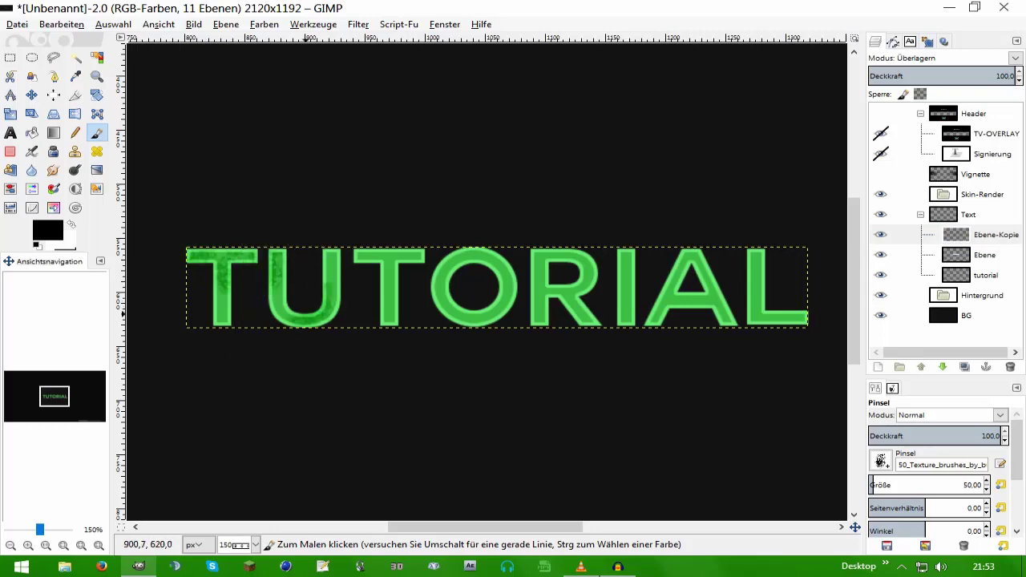
{"action": "mouse_move", "coordinate": [382, 264]}
{"action": "left_mouse_down"}
{"action": "mouse_move", "coordinate": [470, 284]}
{"action": "mouse_move", "coordinate": [553, 281]}
{"action": "left_mouse_up"}
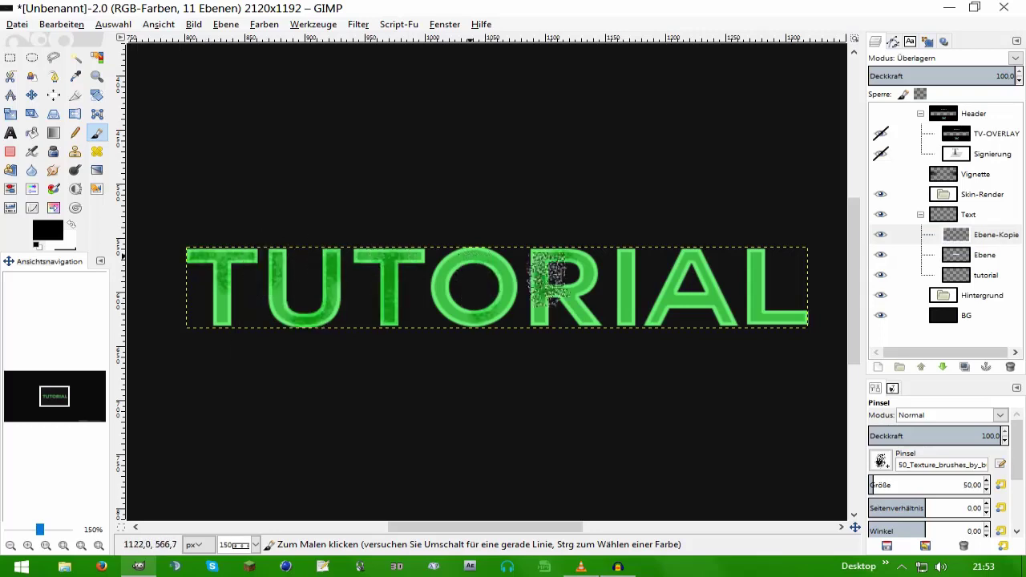
{"action": "left_click_drag", "start_coordinate": [465, 265], "coordinate": [481, 288]}
{"action": "mouse_move", "coordinate": [561, 273]}
{"action": "left_mouse_down"}
{"action": "mouse_move", "coordinate": [593, 289]}
{"action": "mouse_move", "coordinate": [686, 248]}
{"action": "left_mouse_up"}
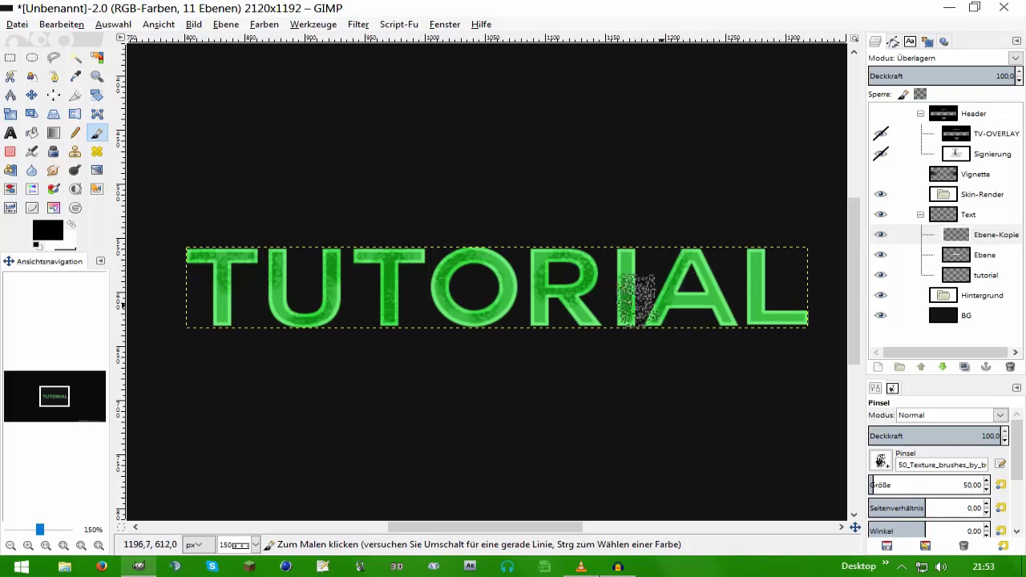
{"action": "left_click_drag", "start_coordinate": [773, 272], "coordinate": [781, 300]}
- Duplicate Ebene-Kopie and make the new Ebene-Kopie #1 layer active
{"action": "scroll", "coordinate": [788, 317], "scroll_direction": "down", "scroll_amount": 1}
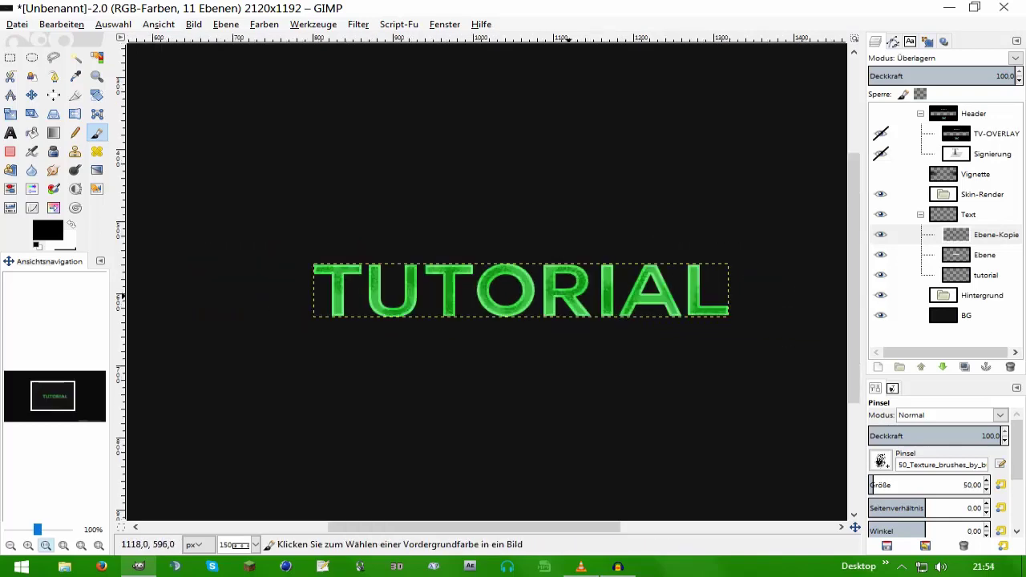
{"action": "scroll", "coordinate": [788, 317], "scroll_direction": "down", "scroll_amount": 3}
{"action": "scroll", "coordinate": [486, 292], "scroll_direction": "up", "scroll_amount": 1}
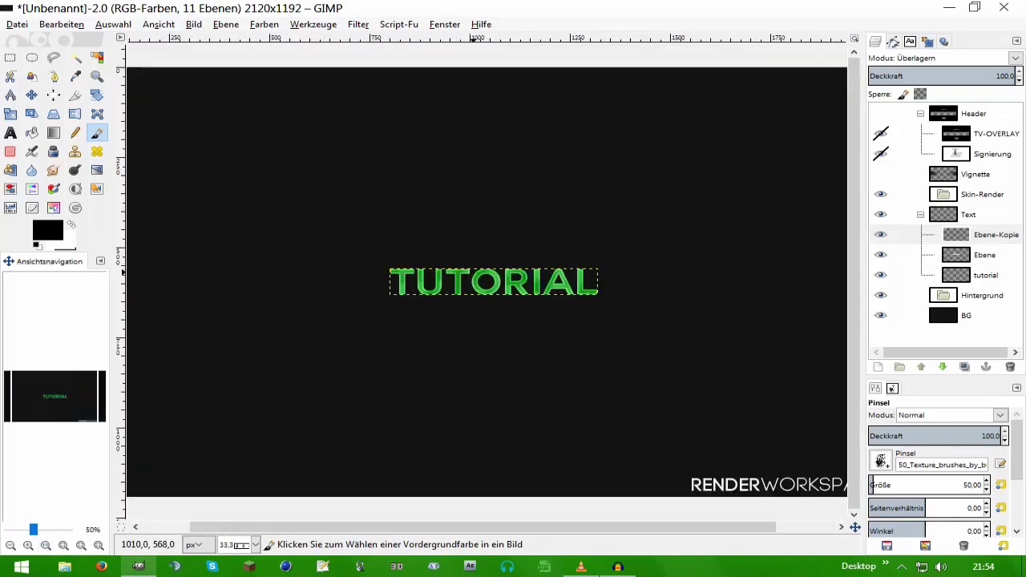
{"action": "scroll", "coordinate": [493, 284], "scroll_direction": "up", "scroll_amount": 1}
{"action": "key", "text": "r"}
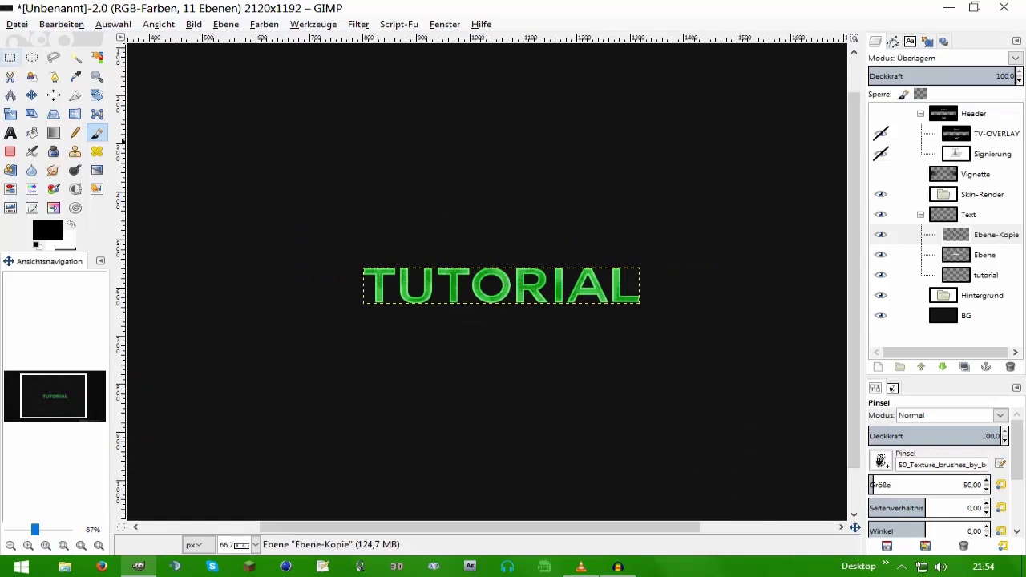
{"action": "scroll", "coordinate": [498, 273], "scroll_direction": "up", "scroll_amount": 1}
{"action": "scroll", "coordinate": [498, 272], "scroll_direction": "up", "scroll_amount": 1}
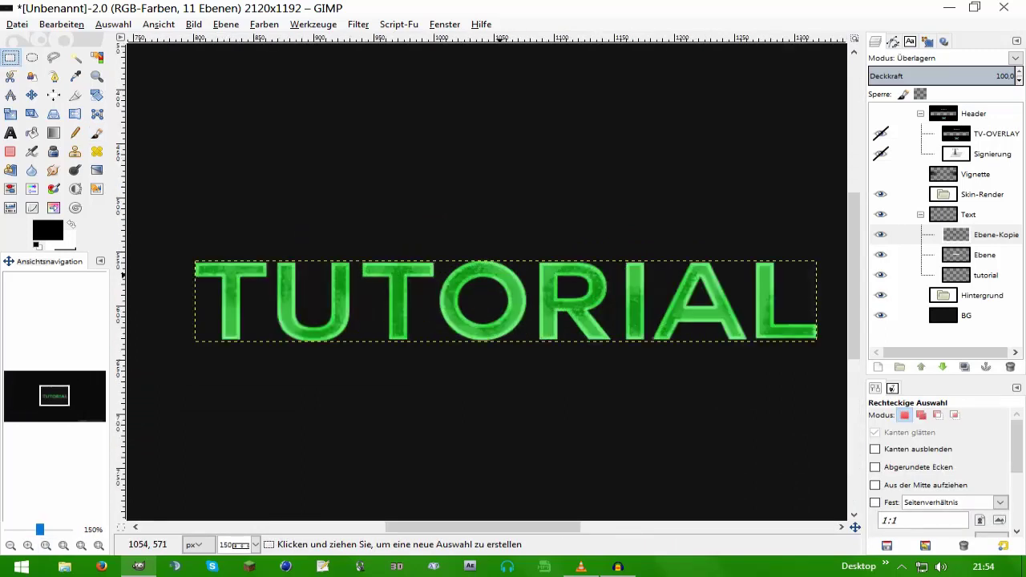
{"action": "scroll", "coordinate": [498, 272], "scroll_direction": "up", "scroll_amount": 1}
{"action": "scroll", "coordinate": [499, 273], "scroll_direction": "down", "scroll_amount": 1}
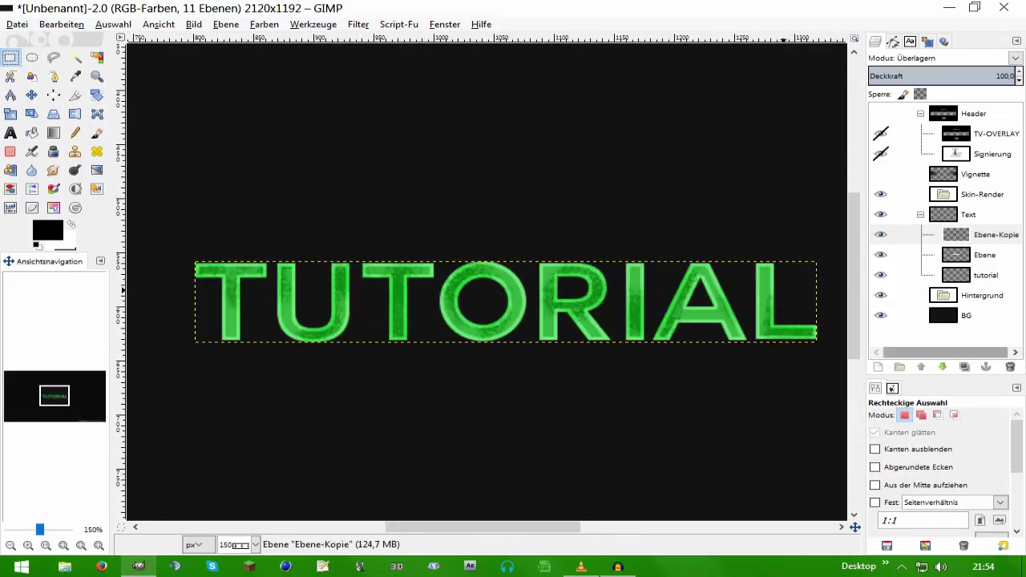
{"action": "left_click", "coordinate": [964, 366]}
{"action": "left_click", "coordinate": [994, 234]}
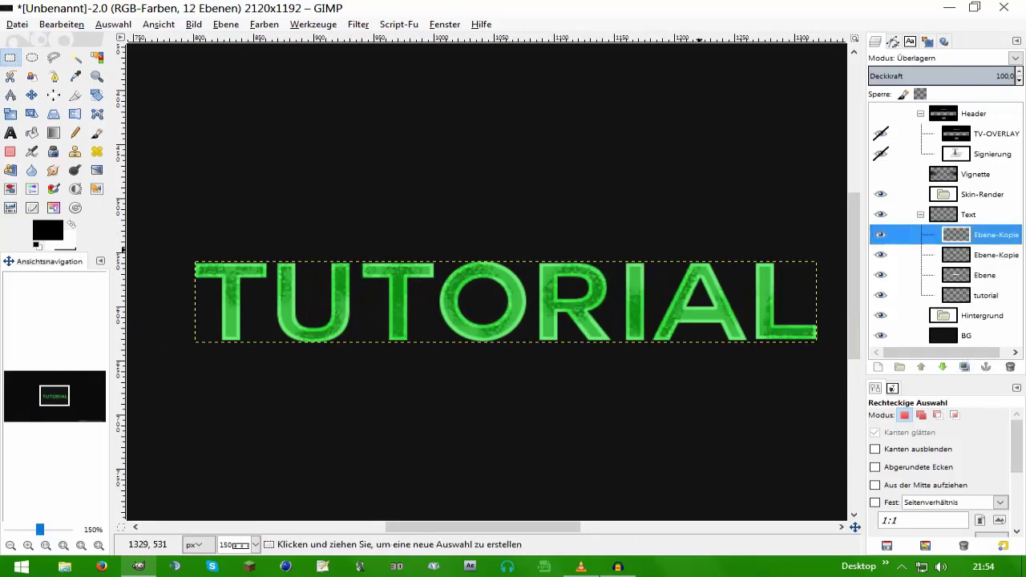
{"action": "scroll", "coordinate": [685, 288], "scroll_direction": "right", "scroll_amount": 1}
{"action": "scroll", "coordinate": [685, 292], "scroll_direction": "left", "scroll_amount": 1}
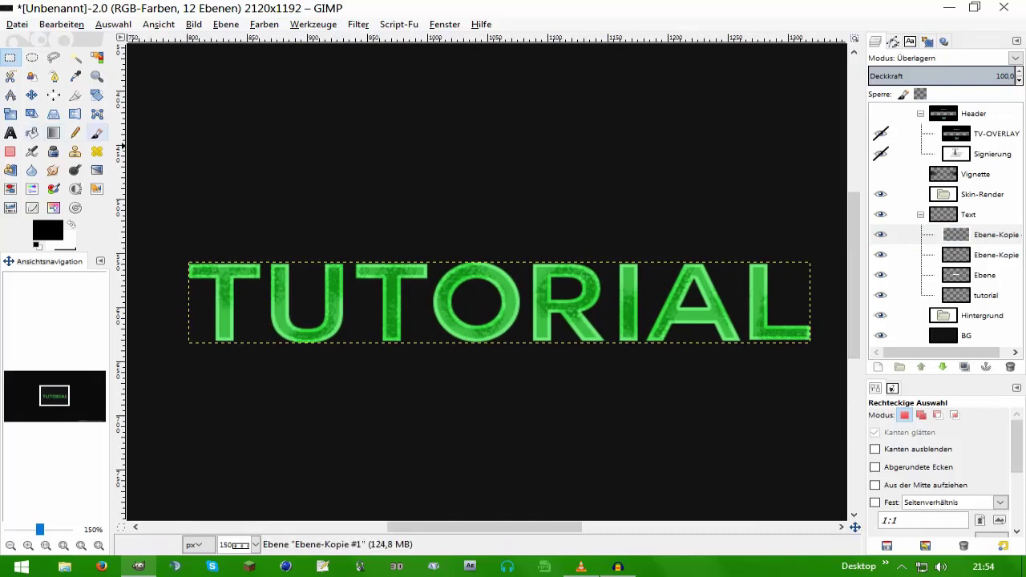
- Paint a straight soft line across TUTORIAL with the 2. Hardness 050 brush
{"action": "left_click", "coordinate": [97, 133]}
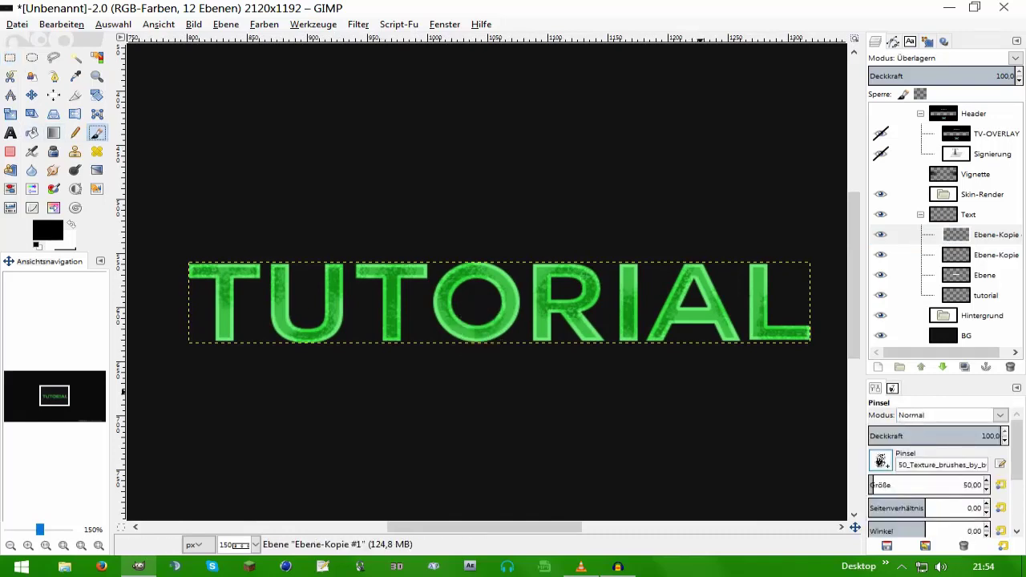
{"action": "left_click", "coordinate": [880, 461]}
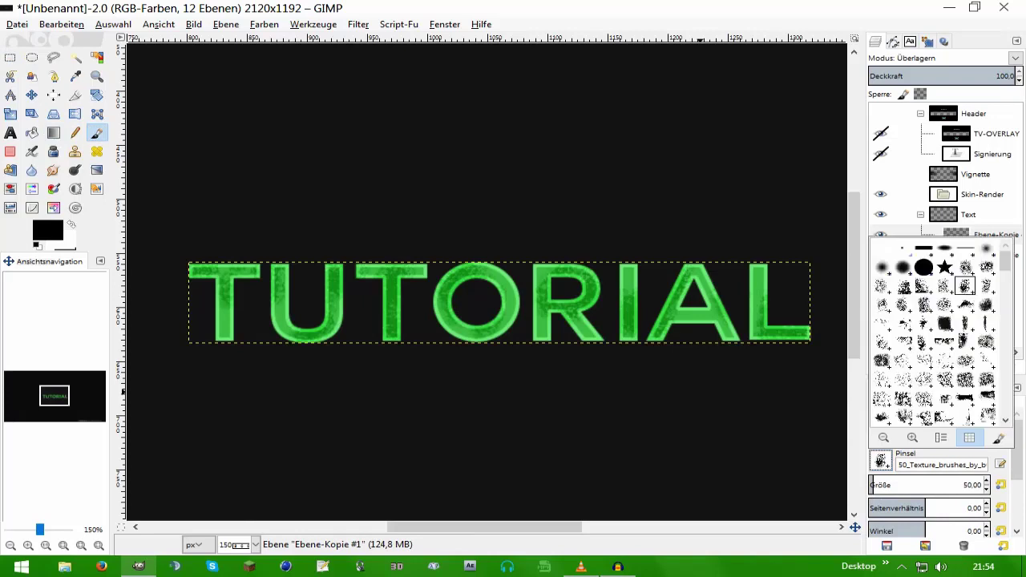
{"action": "left_click", "coordinate": [882, 267]}
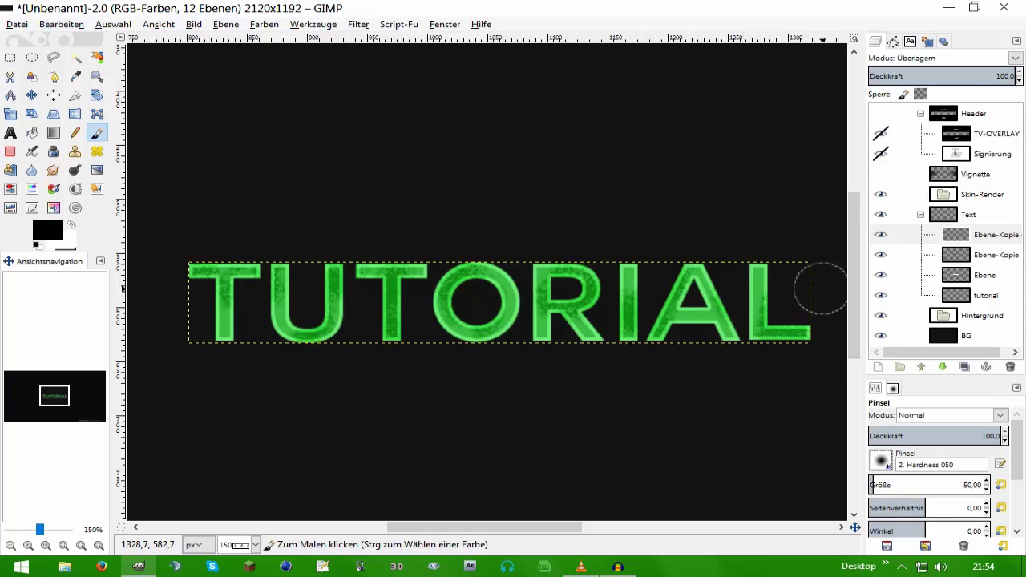
{"action": "left_click", "coordinate": [820, 289]}
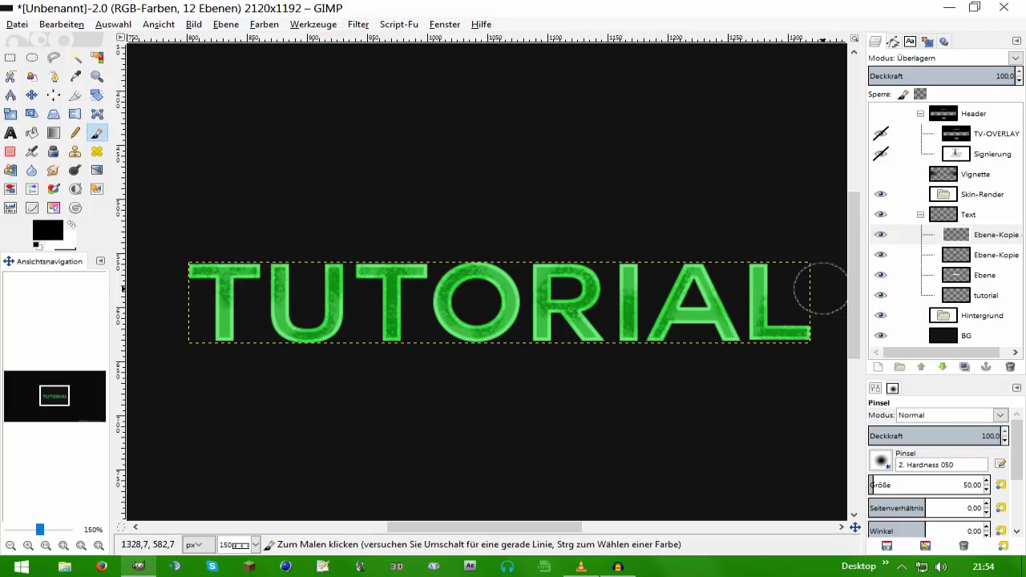
{"action": "key", "text": "shift"}
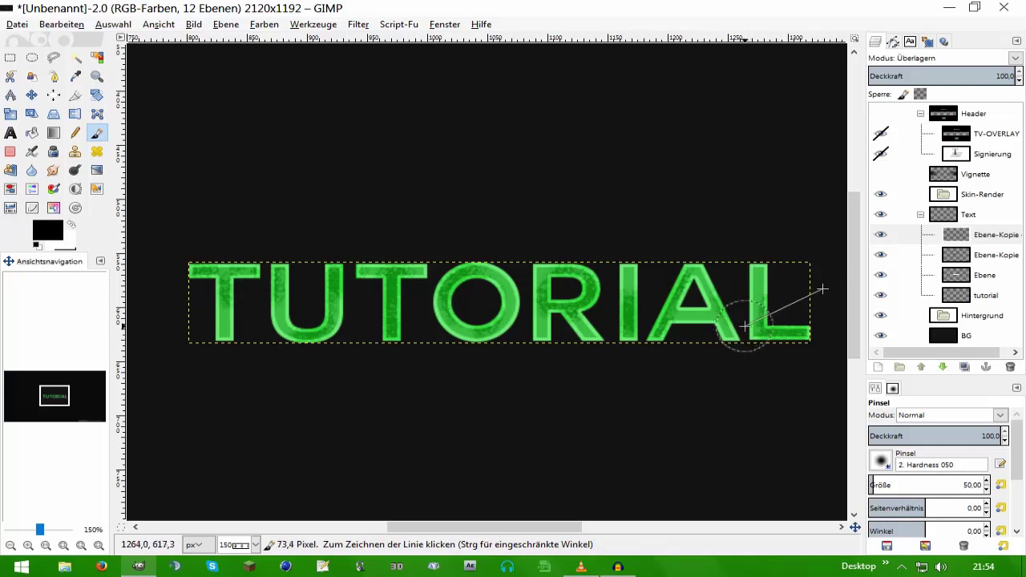
{"action": "key", "text": "ctrl"}
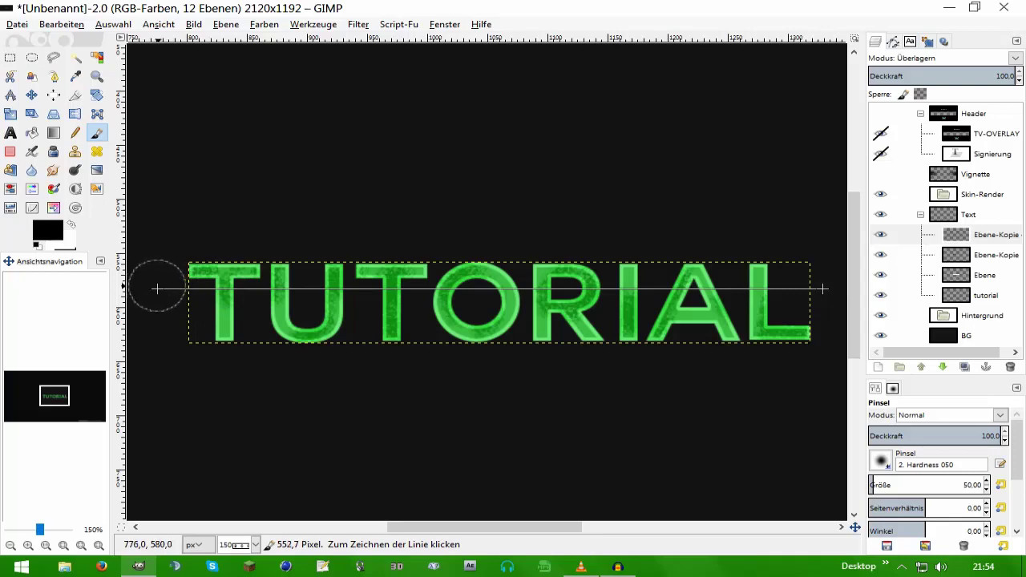
{"action": "left_click", "coordinate": [158, 289], "text": "shift"}
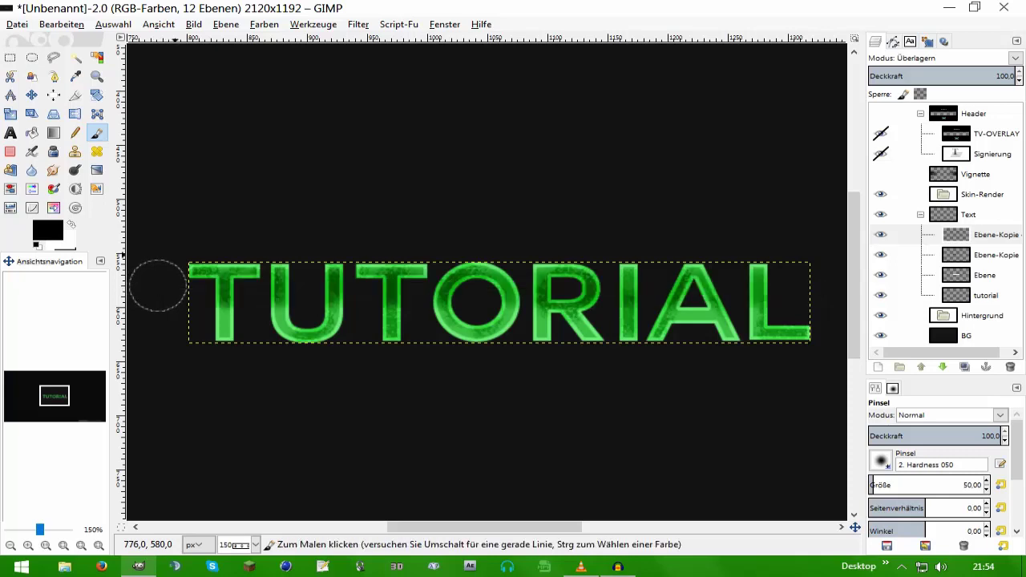
{"action": "left_click", "coordinate": [31, 94]}
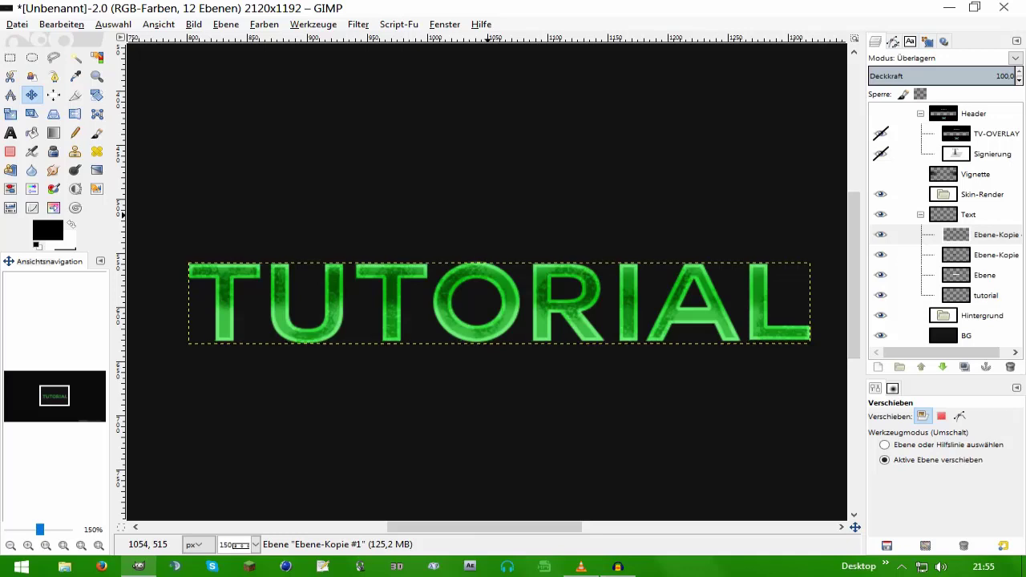
- Nudge the texture layer down and back up into place, viewing at 100%
{"action": "key", "text": "Down"}
{"action": "key", "text": "Down"}
{"action": "key", "text": "Down"}
{"action": "key", "text": "Down"}
{"action": "key", "text": "Down"}
{"action": "key", "text": "Down"}
{"action": "key", "text": "Up"}
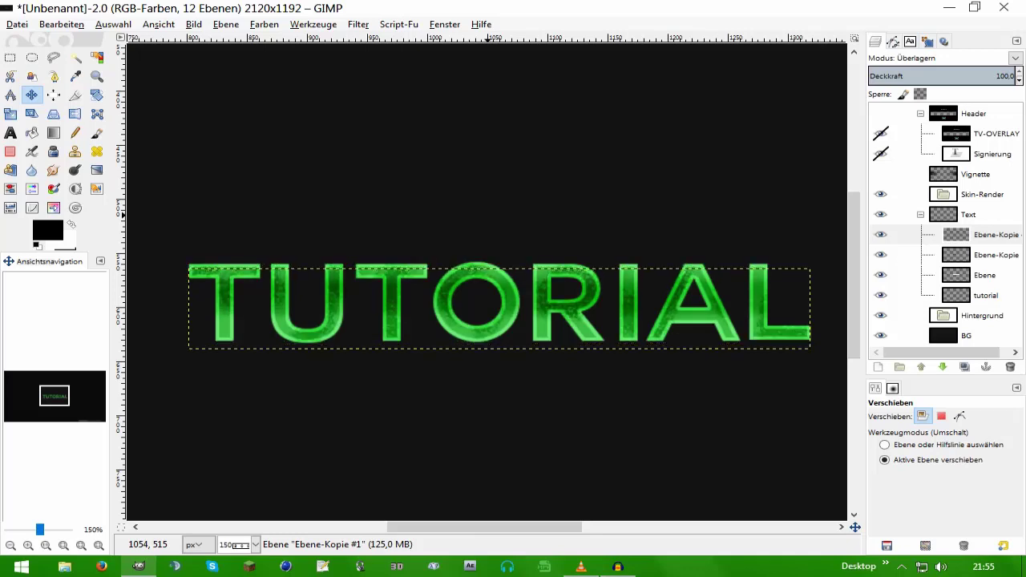
{"action": "key", "text": "Up"}
{"action": "key", "text": "Up"}
{"action": "key", "text": "Up"}
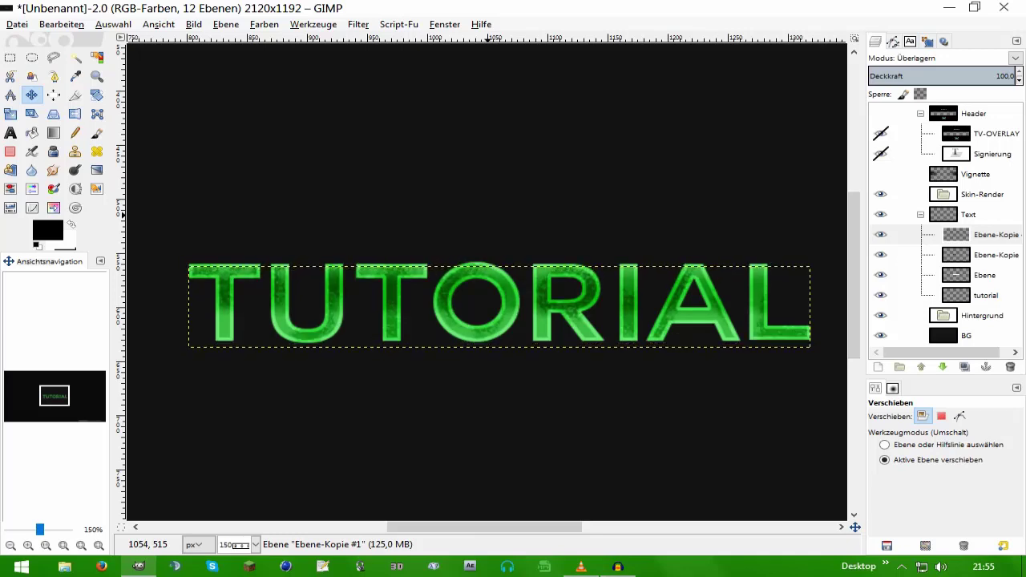
{"action": "left_click", "coordinate": [46, 545]}
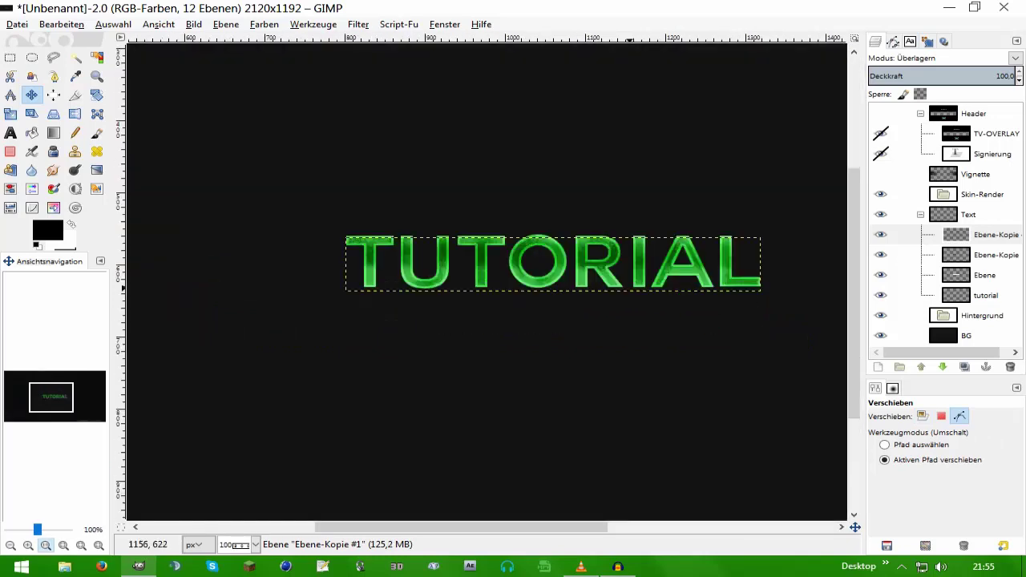
{"action": "scroll", "coordinate": [637, 267], "scroll_direction": "up", "scroll_amount": 1}
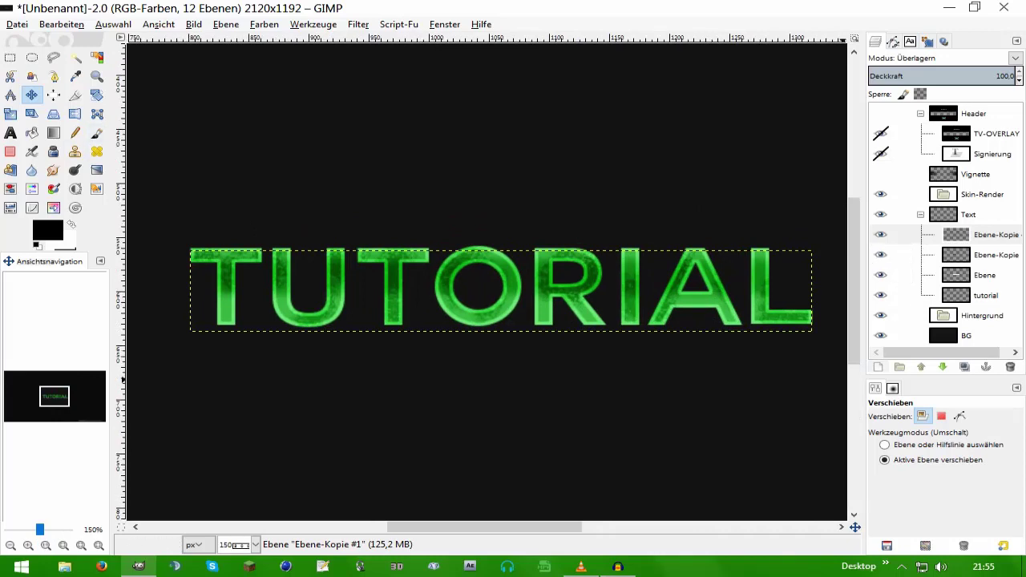
- Merge a new empty layer into Ebene-Kopie #1 and duplicate it as Ebene-Kopie #2
{"action": "left_click", "coordinate": [878, 366]}
{"action": "key", "text": "Return"}
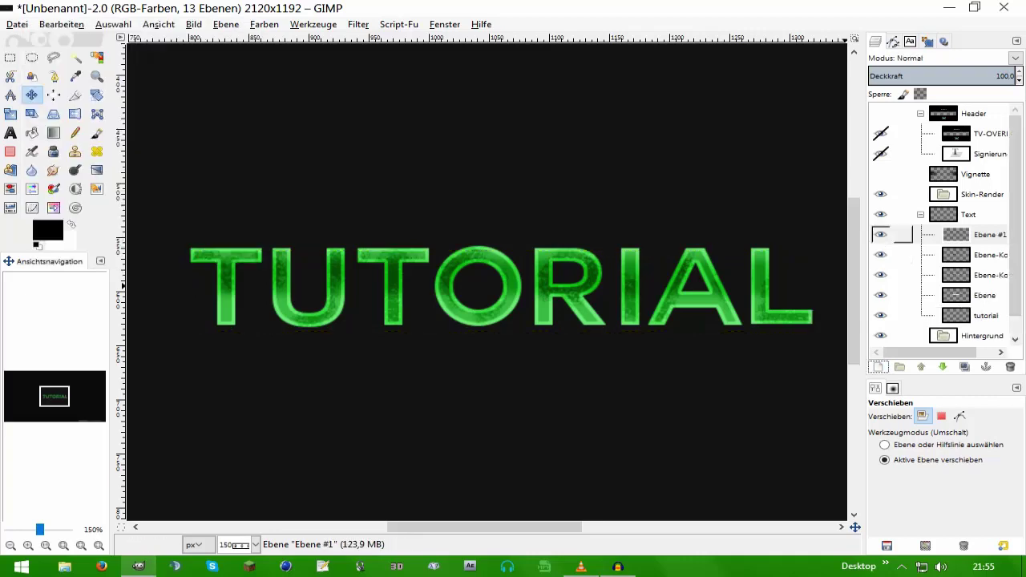
{"action": "left_click", "coordinate": [903, 234]}
{"action": "key", "text": "ctrl+m"}
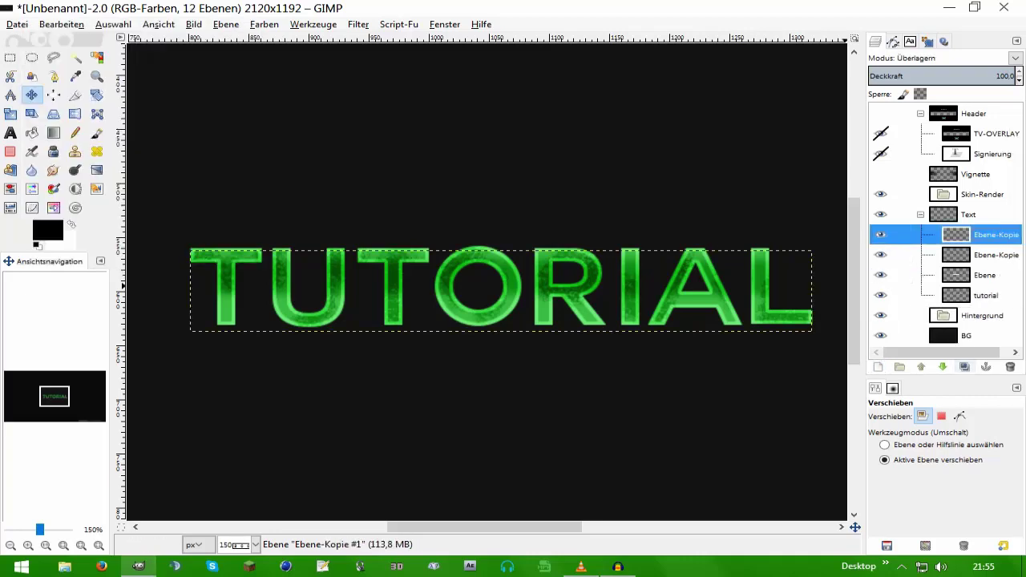
{"action": "left_click", "coordinate": [964, 366]}
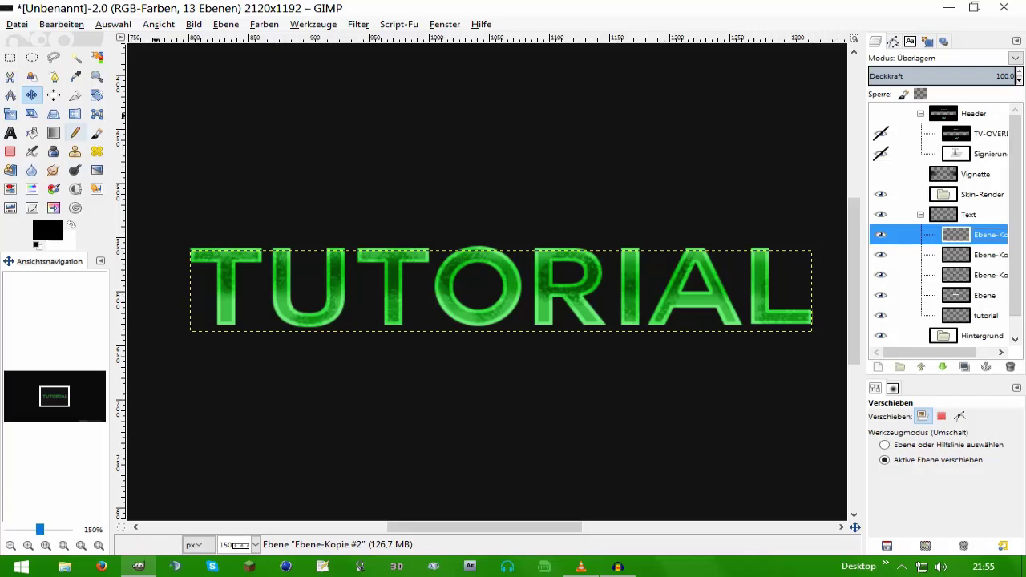
{"action": "left_click", "coordinate": [96, 132]}
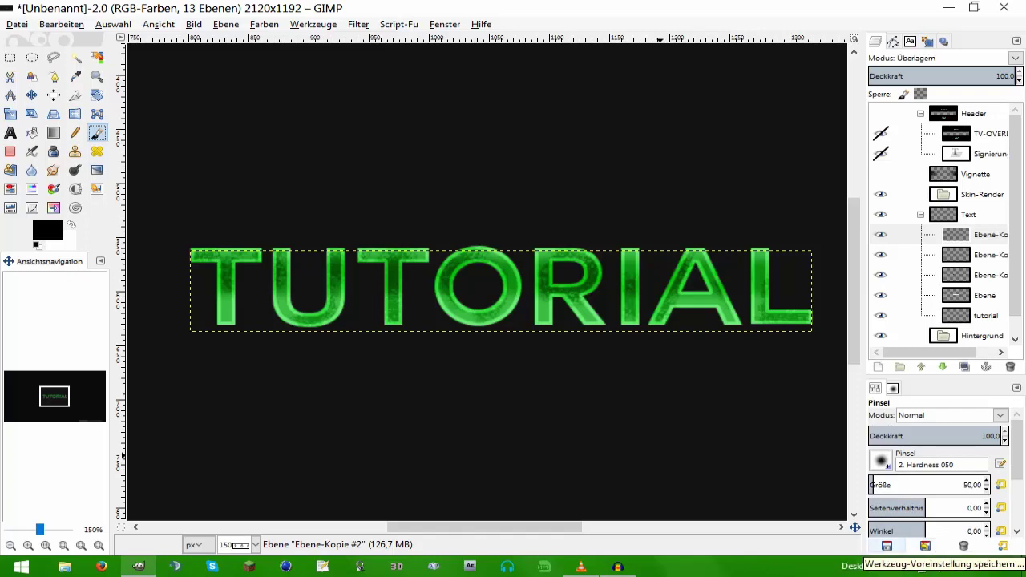
- Use brush 2. Hardness 050 at size about 22 and set Ebene-Kopie #2 to Normal mode
{"action": "left_click", "coordinate": [925, 546]}
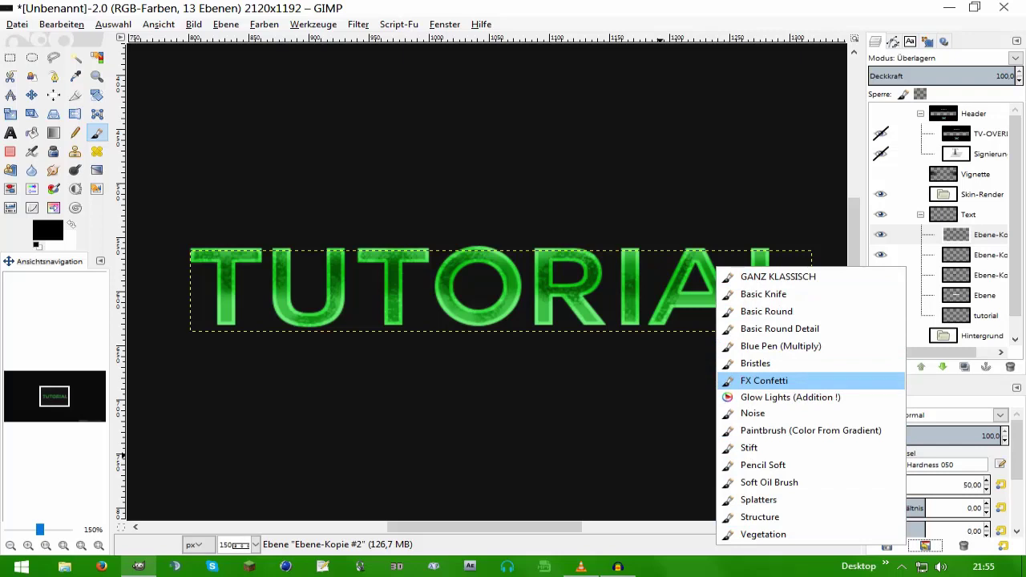
{"action": "key", "text": "Escape"}
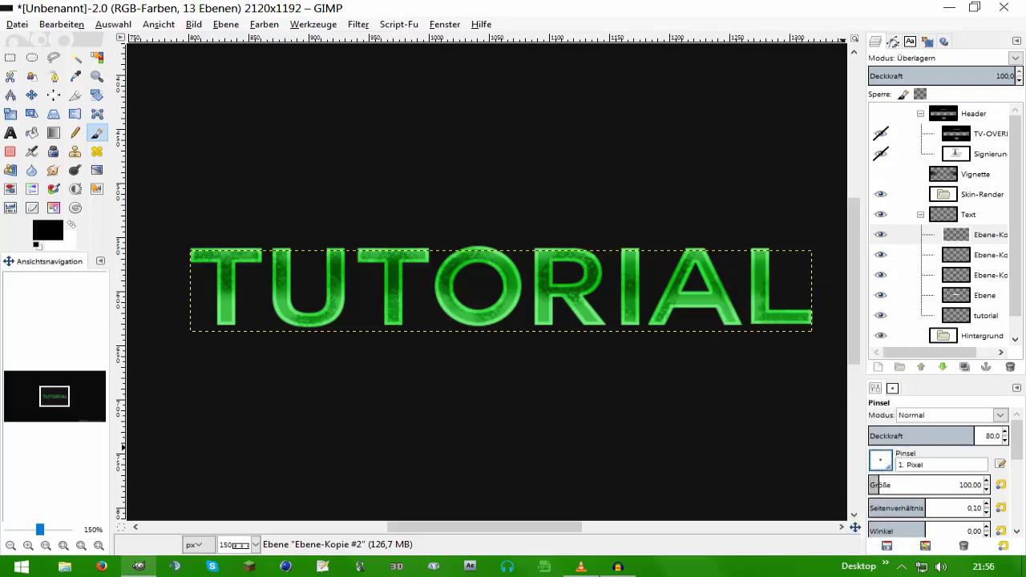
{"action": "left_click", "coordinate": [880, 460]}
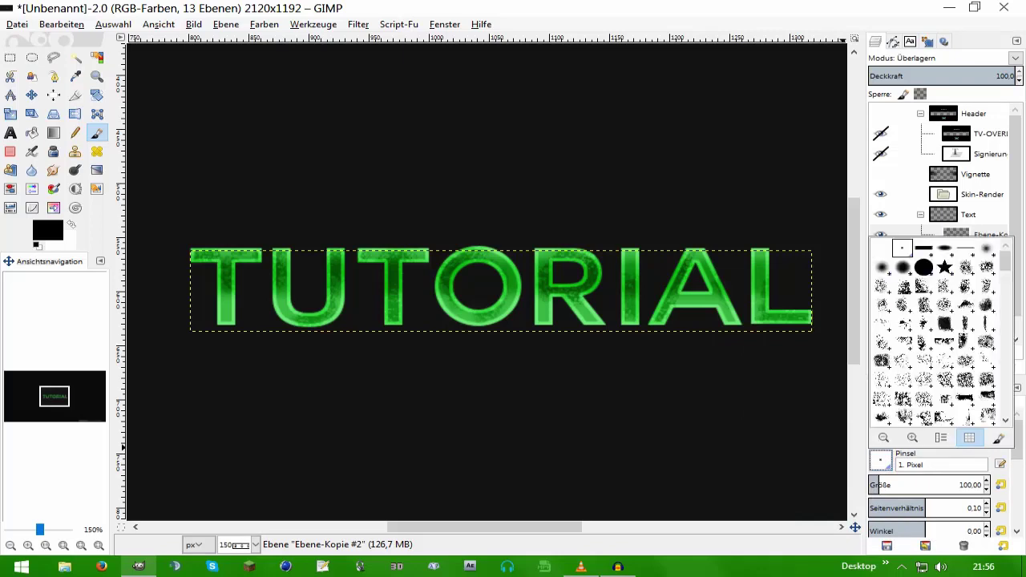
{"action": "left_click", "coordinate": [902, 267]}
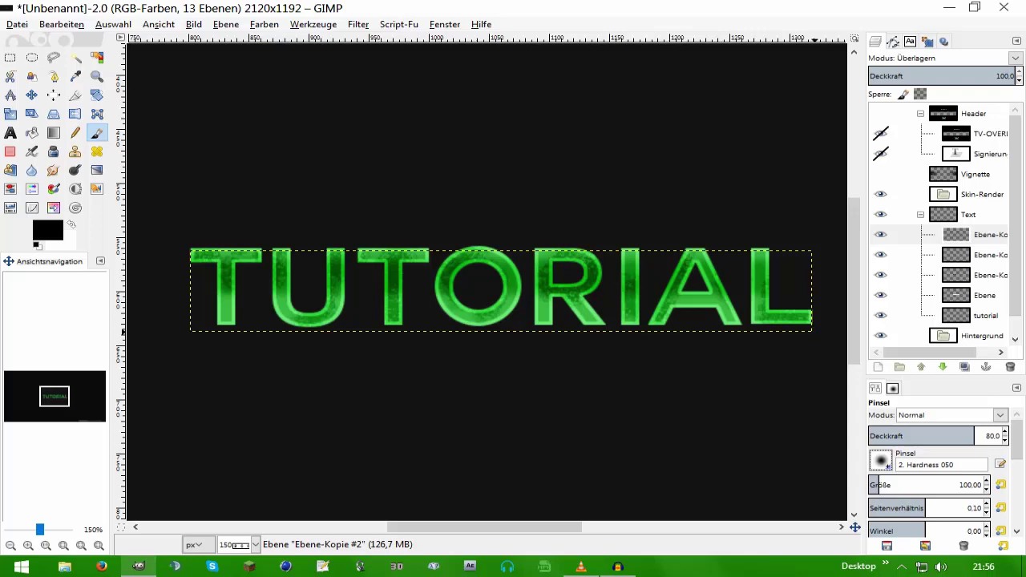
{"action": "left_click_drag", "start_coordinate": [879, 485], "coordinate": [871, 485]}
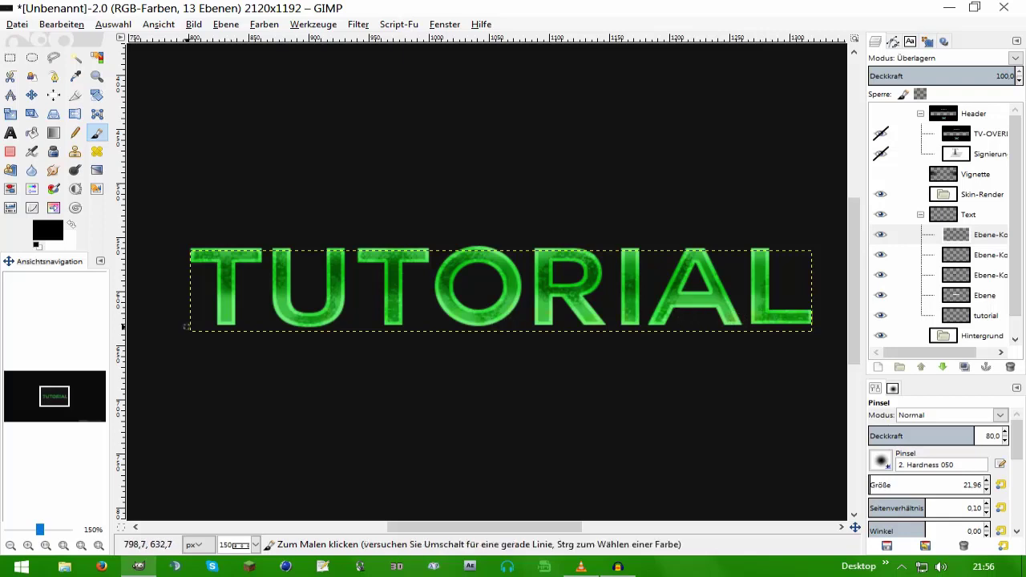
{"action": "left_click", "coordinate": [1016, 58]}
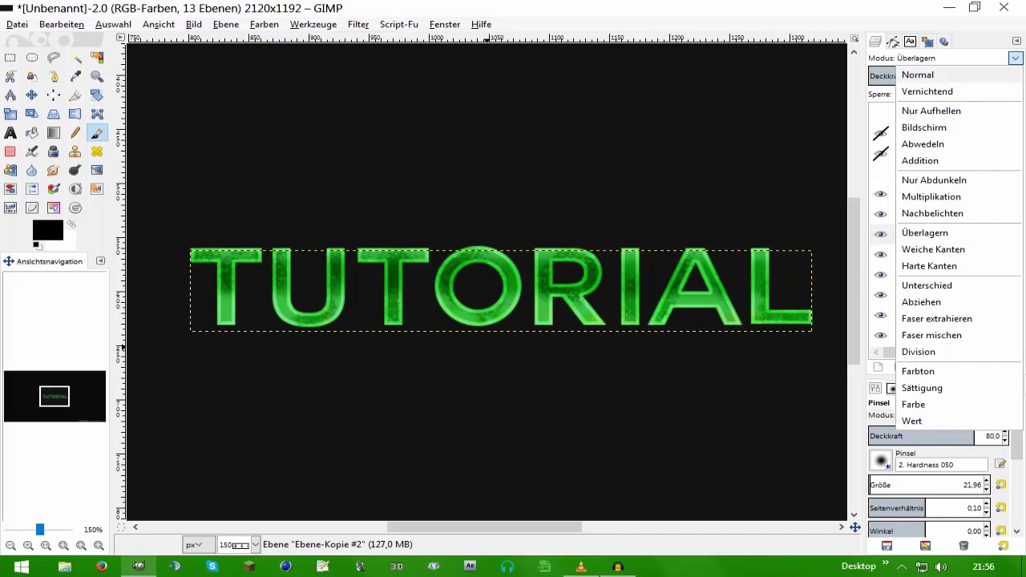
{"action": "left_click", "coordinate": [918, 74]}
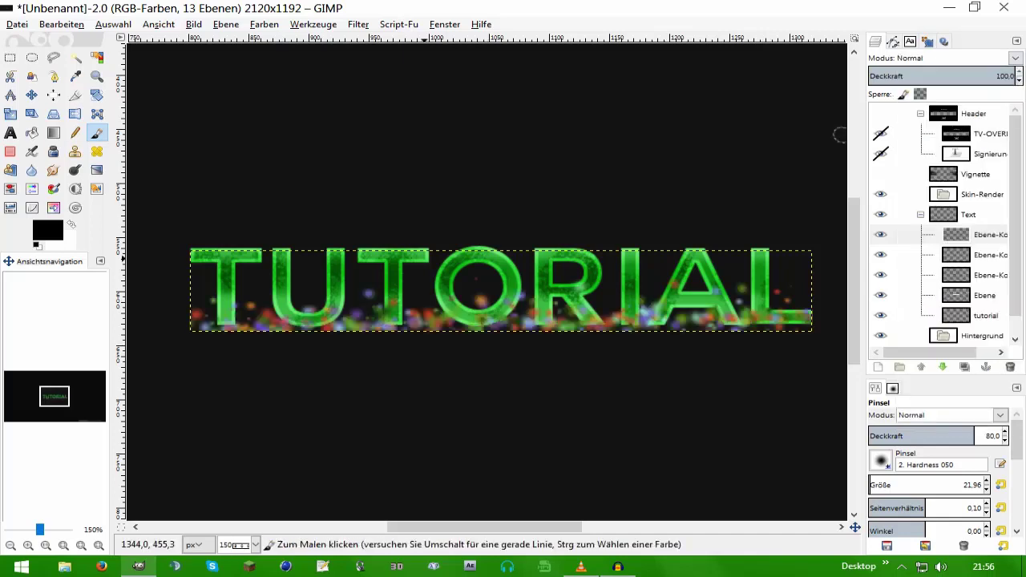
- Nudge the sparkle layer up and back down with the Move tool
{"action": "key", "text": "m"}
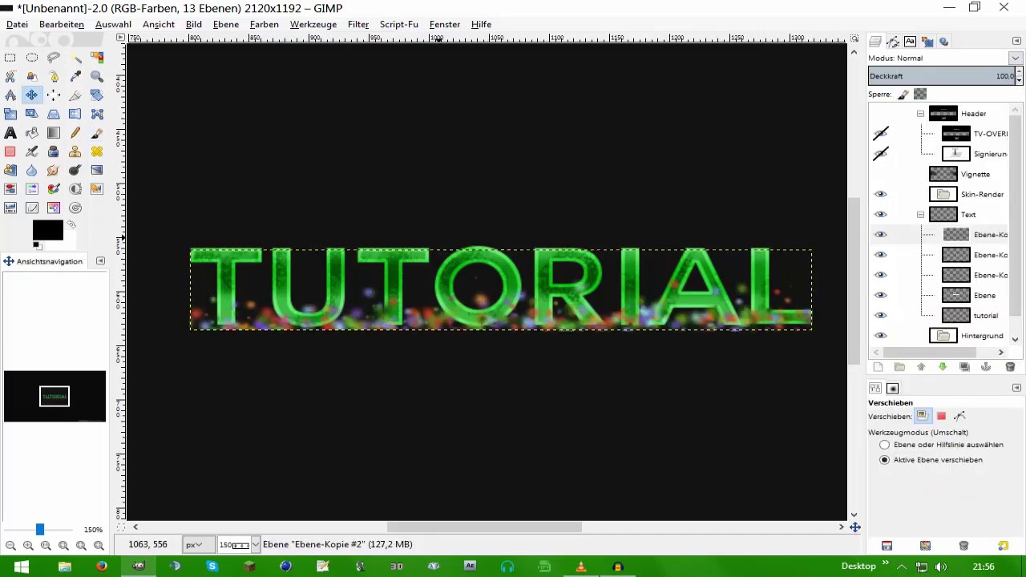
{"action": "key", "text": "Up"}
{"action": "key", "text": "Up"}
{"action": "key", "text": "Up"}
{"action": "key", "text": "Down"}
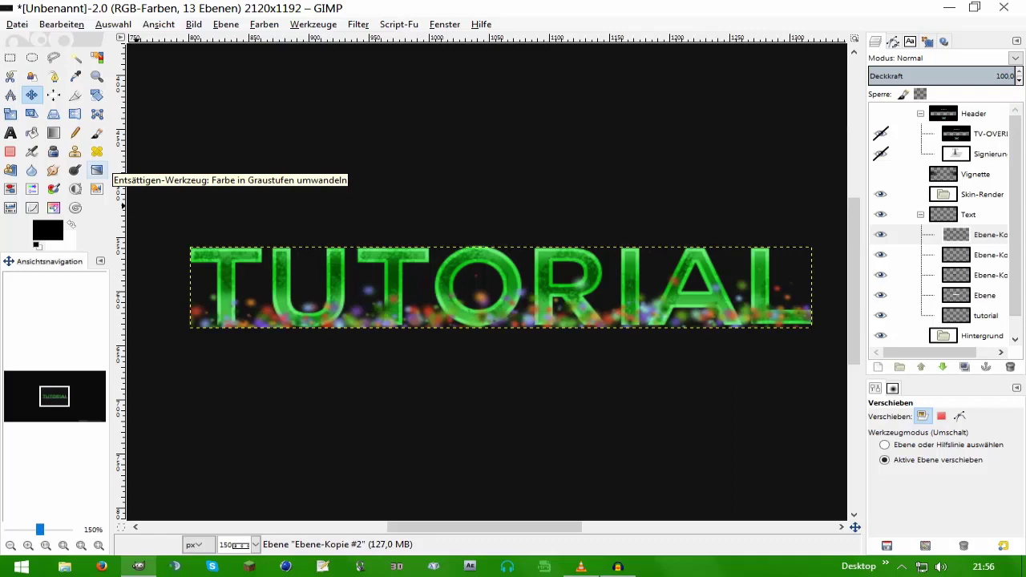
- Desaturate Ebene-Kopie #2 using Lightness (Helligkeit), after comparing Luminosity and Average
{"action": "left_click", "coordinate": [97, 170]}
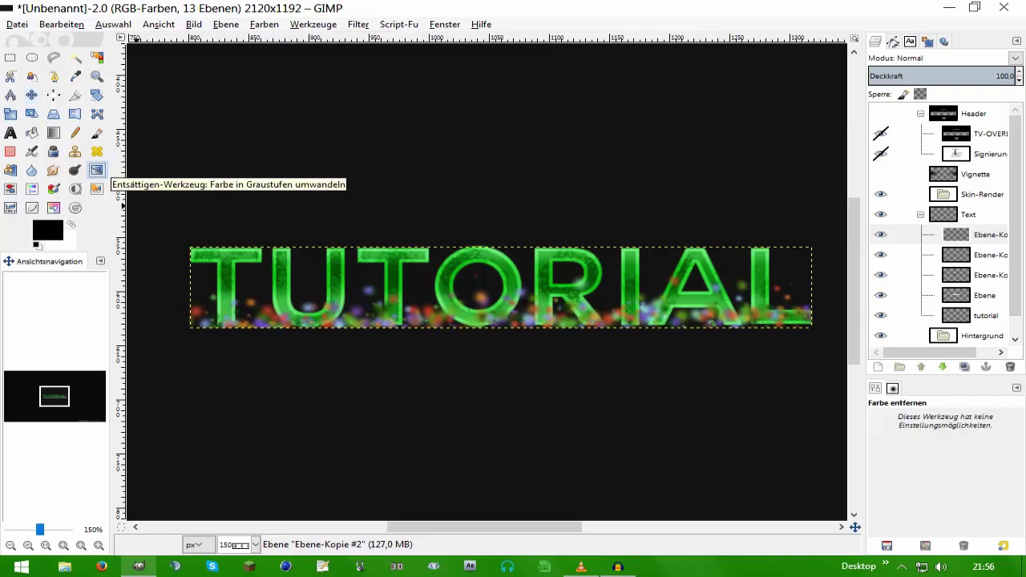
{"action": "left_click", "coordinate": [598, 293]}
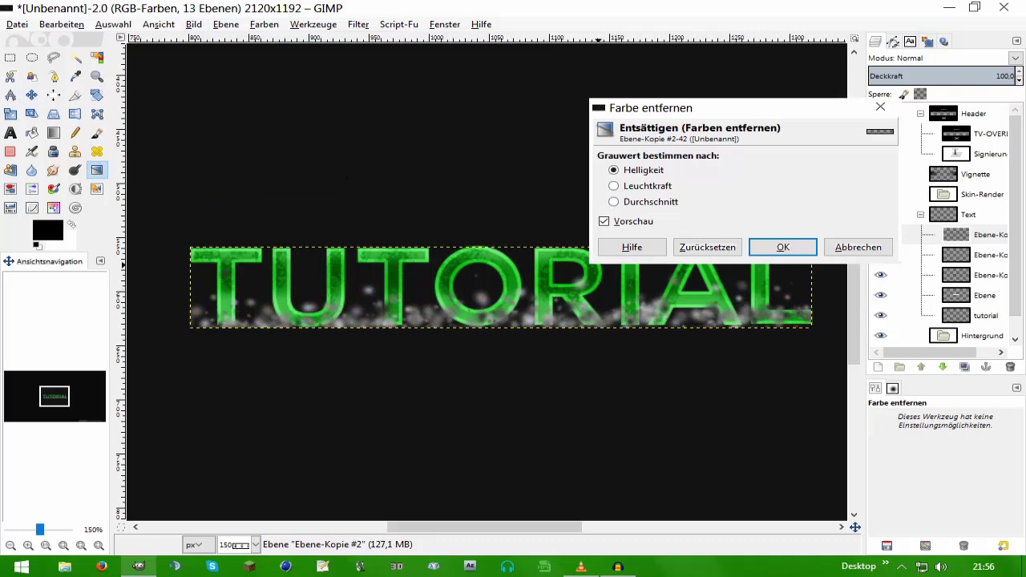
{"action": "left_click", "coordinate": [613, 185]}
{"action": "left_click", "coordinate": [613, 202]}
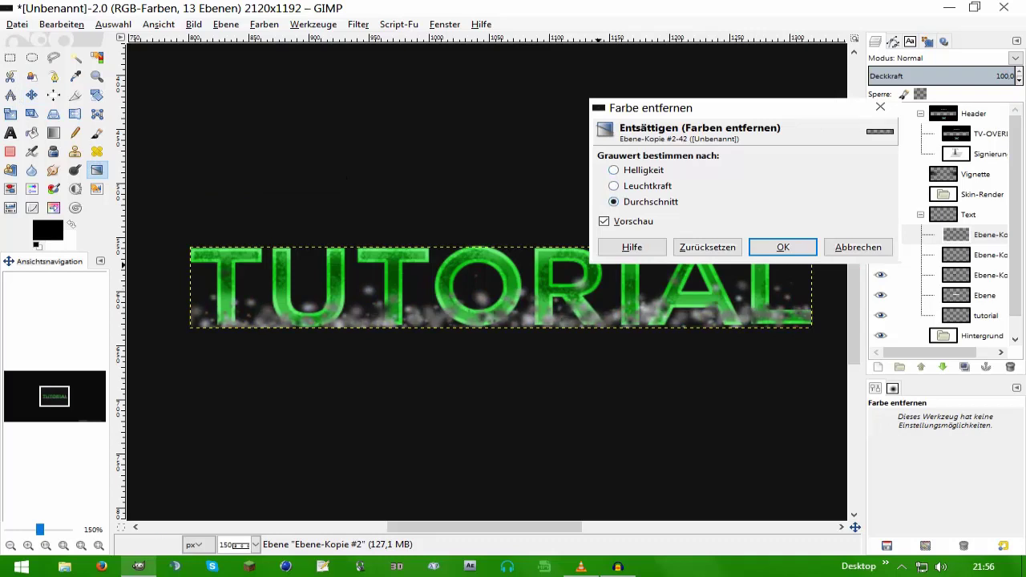
{"action": "left_click", "coordinate": [613, 170]}
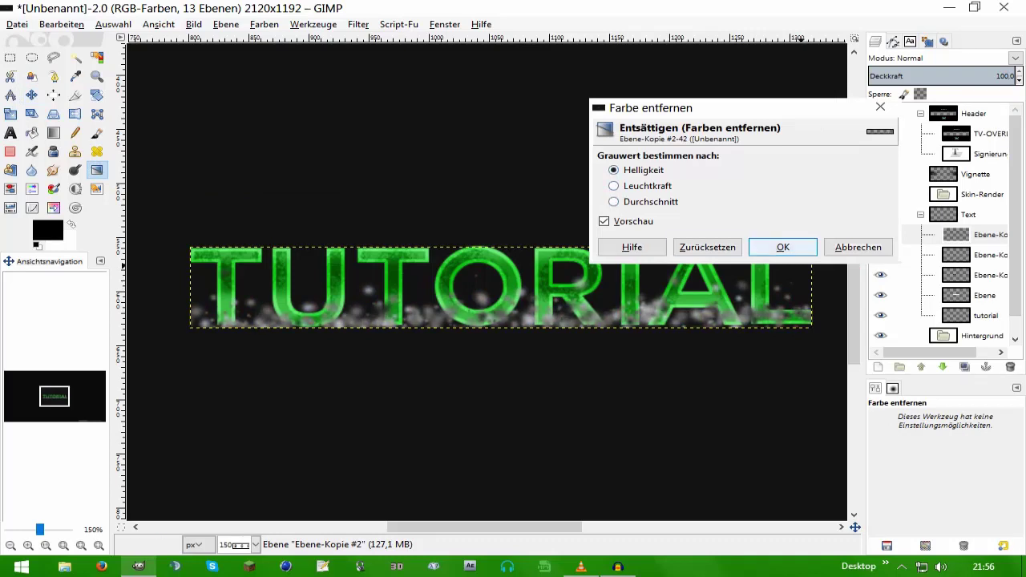
{"action": "left_click", "coordinate": [783, 246]}
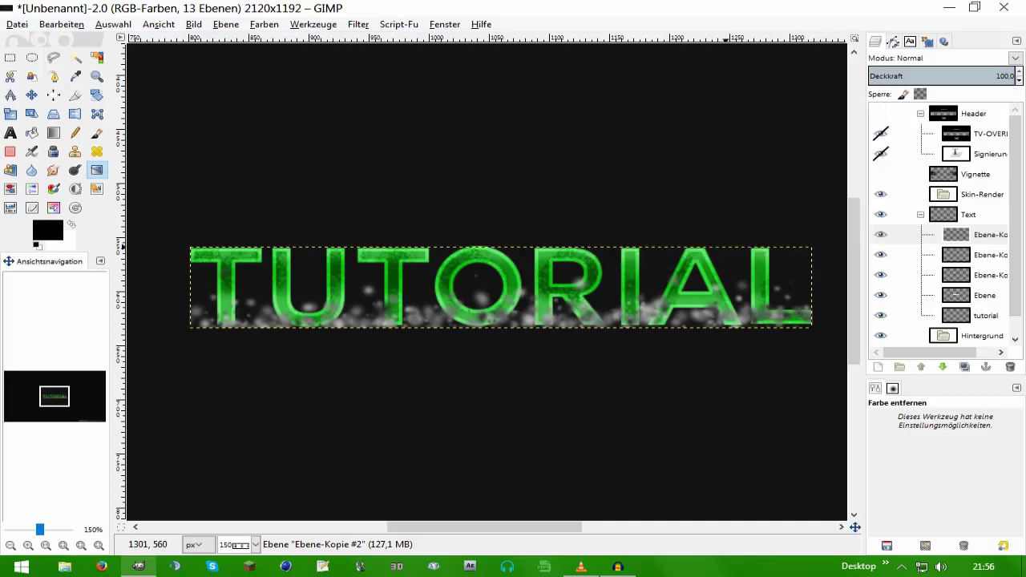
{"action": "left_click", "coordinate": [938, 58]}
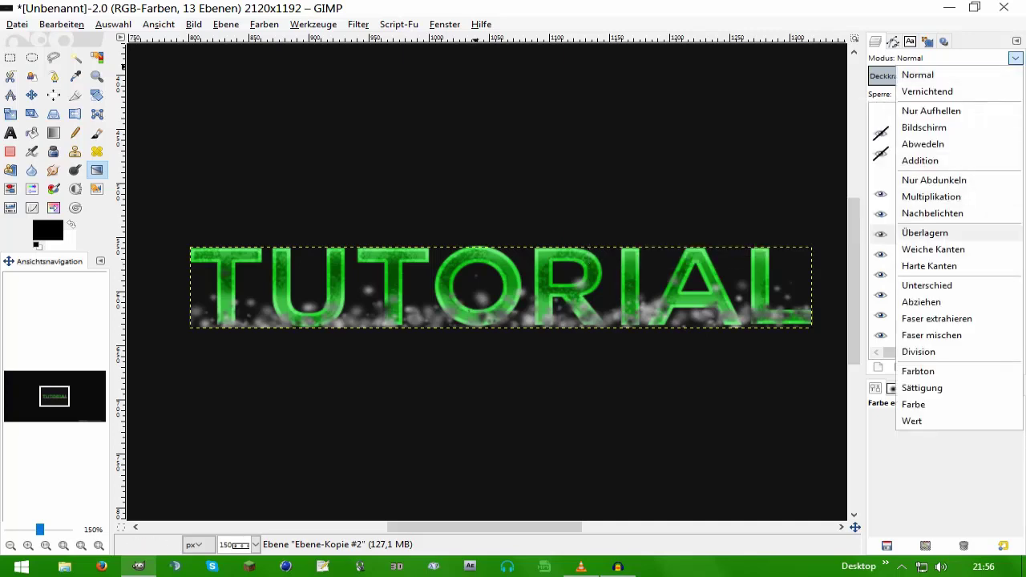
- Set the grey copy to Überlagern mode, duplicate it twice, then undo the copies
{"action": "left_click", "coordinate": [906, 232]}
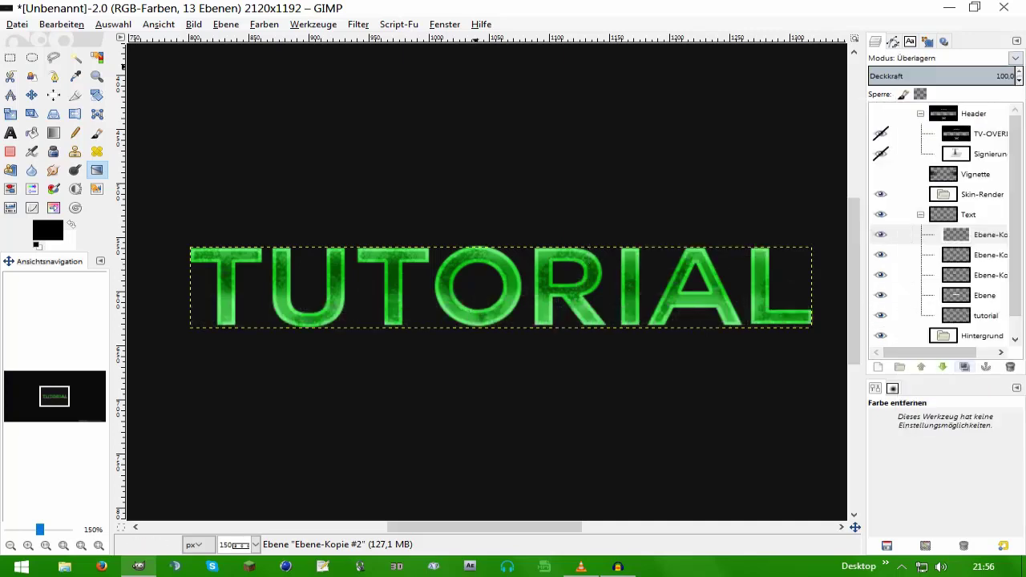
{"action": "left_click", "coordinate": [964, 367]}
{"action": "left_click", "coordinate": [964, 366]}
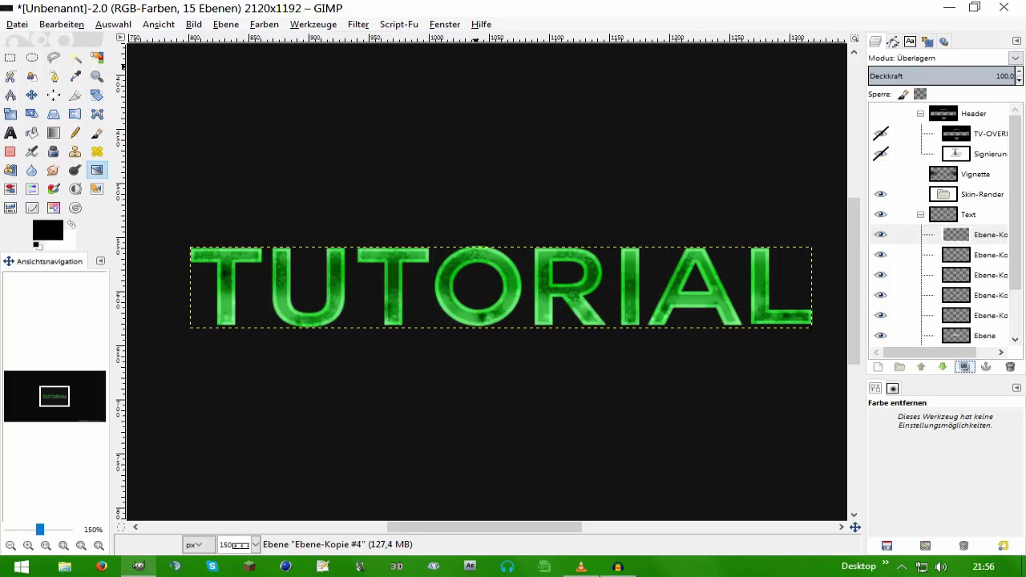
{"action": "left_click", "coordinate": [32, 94]}
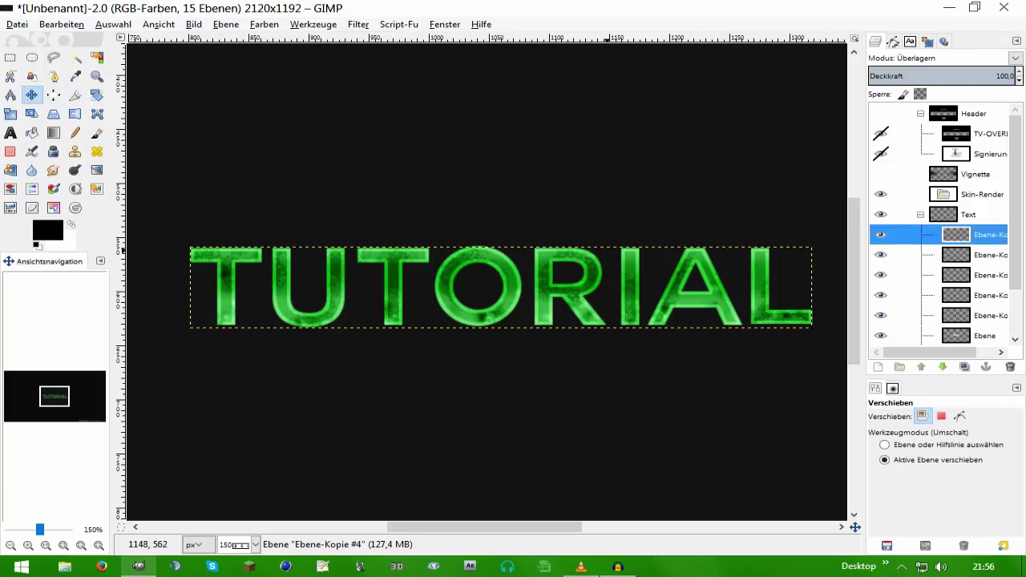
{"action": "key", "text": "ctrl+z"}
{"action": "key", "text": "ctrl+z"}
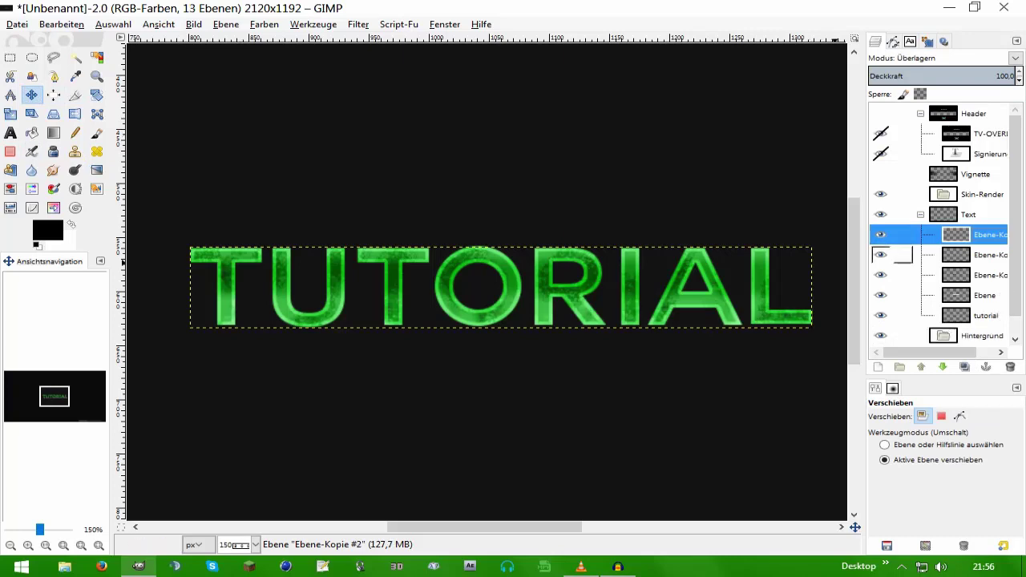
- Toggle the grey copy's visibility to compare the letters with and without it
{"action": "left_click", "coordinate": [880, 234]}
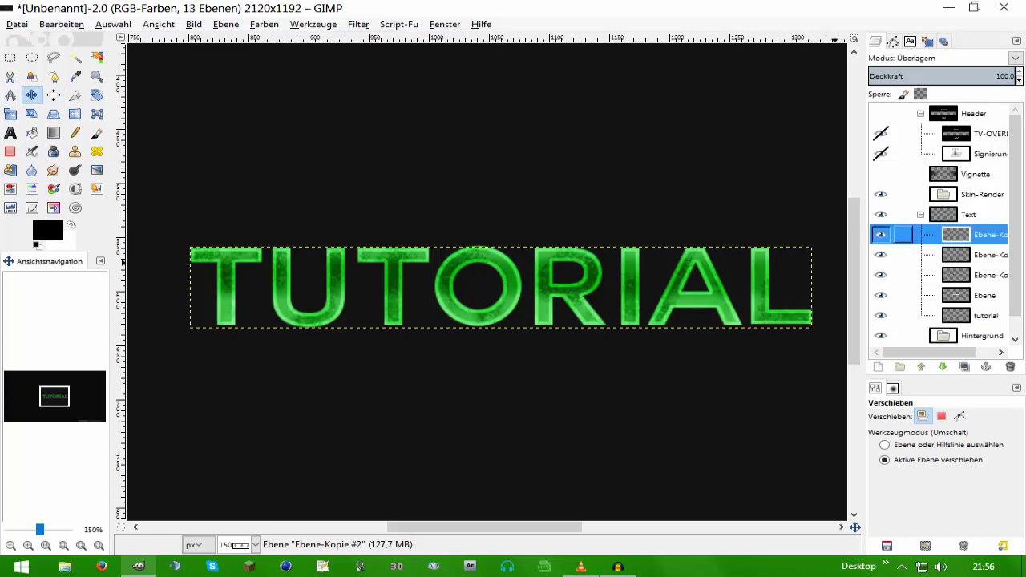
{"action": "left_click", "coordinate": [881, 234]}
{"action": "left_click", "coordinate": [880, 234]}
- Try Nur Aufhellen, Unterschied, Harte Kanten and Abziehen blend modes on the grey copy
{"action": "left_click", "coordinate": [1016, 58]}
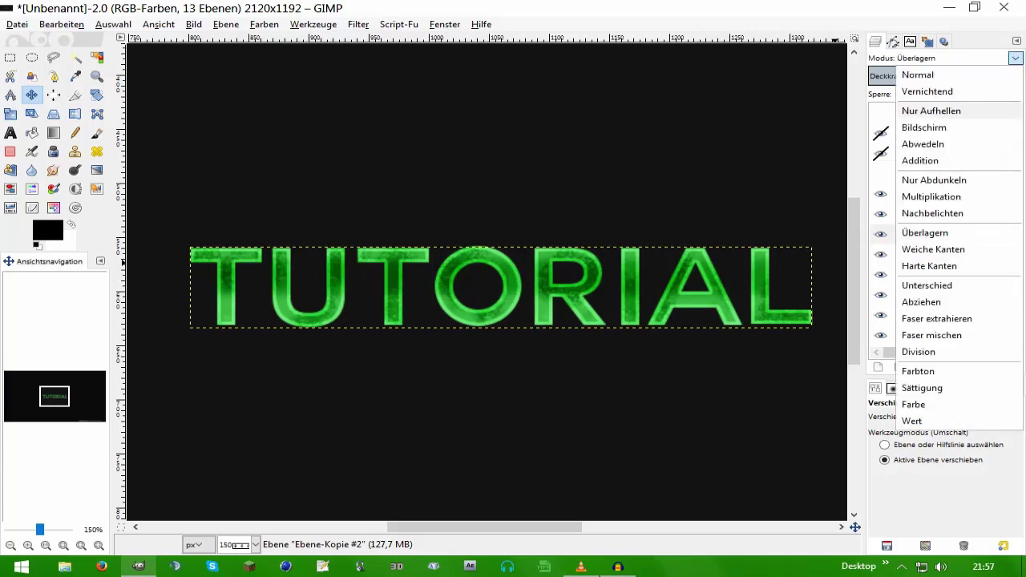
{"action": "left_click", "coordinate": [930, 110]}
{"action": "key", "text": "Down"}
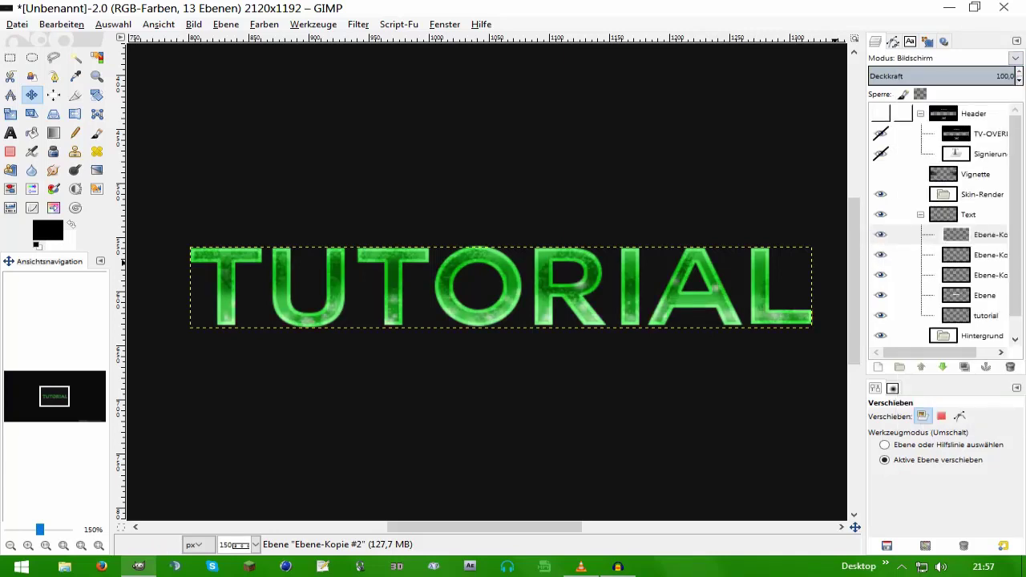
{"action": "key", "text": "Down"}
{"action": "key", "text": "Down"}
{"action": "key", "text": "Down"}
{"action": "key", "text": "Down"}
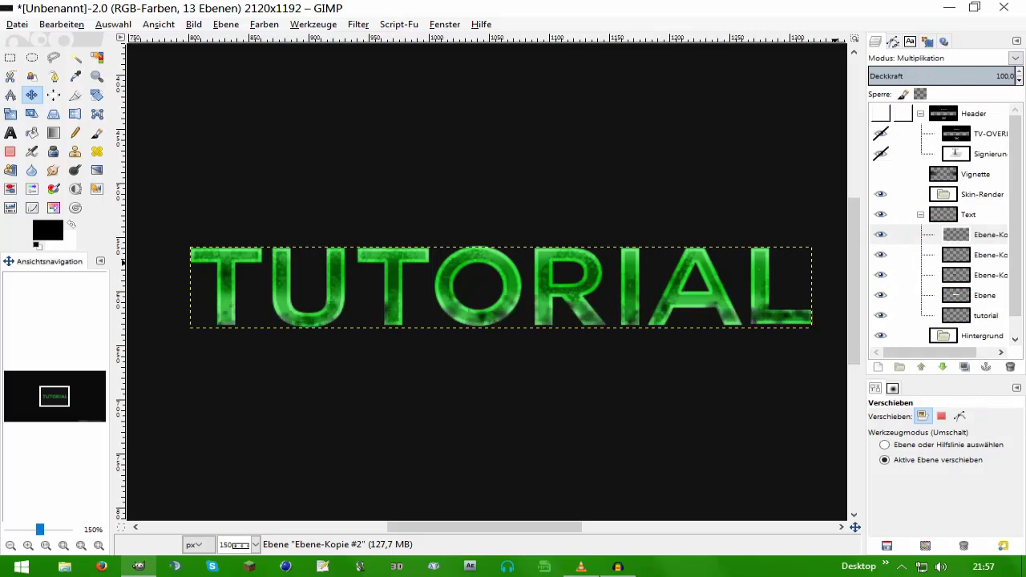
{"action": "key", "text": "Down"}
{"action": "key", "text": "Down"}
{"action": "key", "text": "Down"}
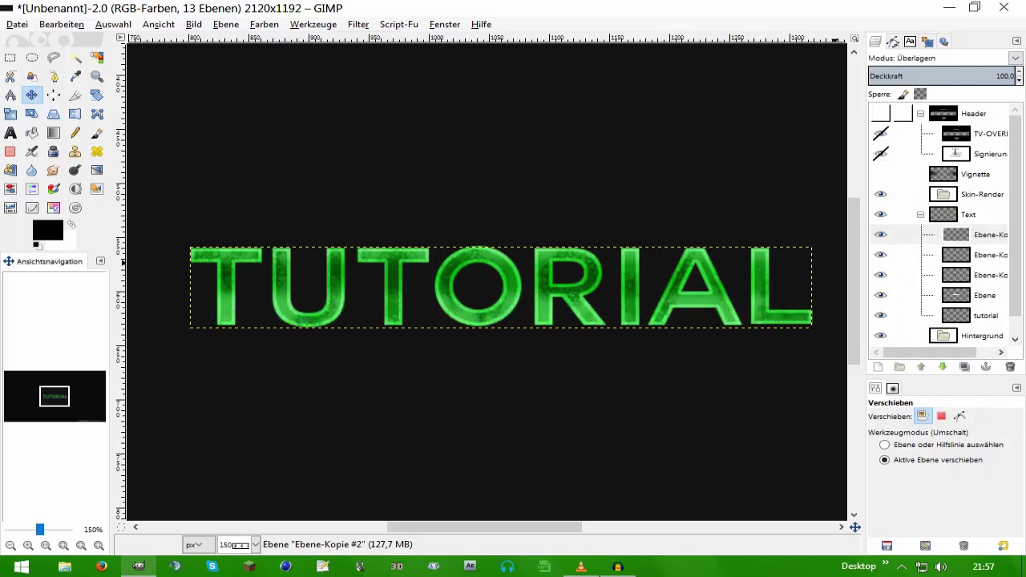
{"action": "key", "text": "Down"}
{"action": "key", "text": "Down"}
{"action": "key", "text": "Up"}
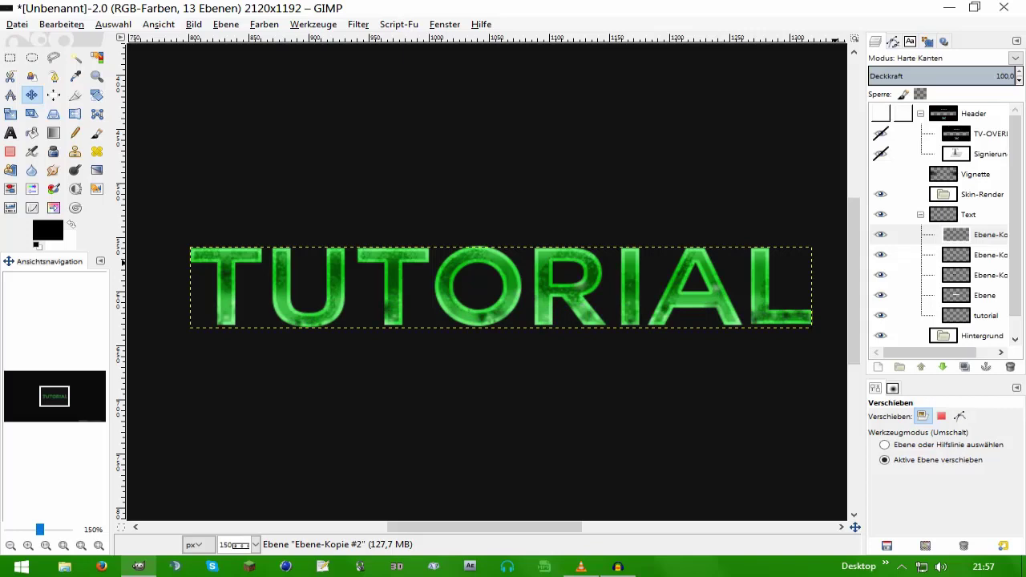
{"action": "key", "text": "Down"}
{"action": "key", "text": "Down"}
{"action": "key", "text": "Down"}
{"action": "key", "text": "Down"}
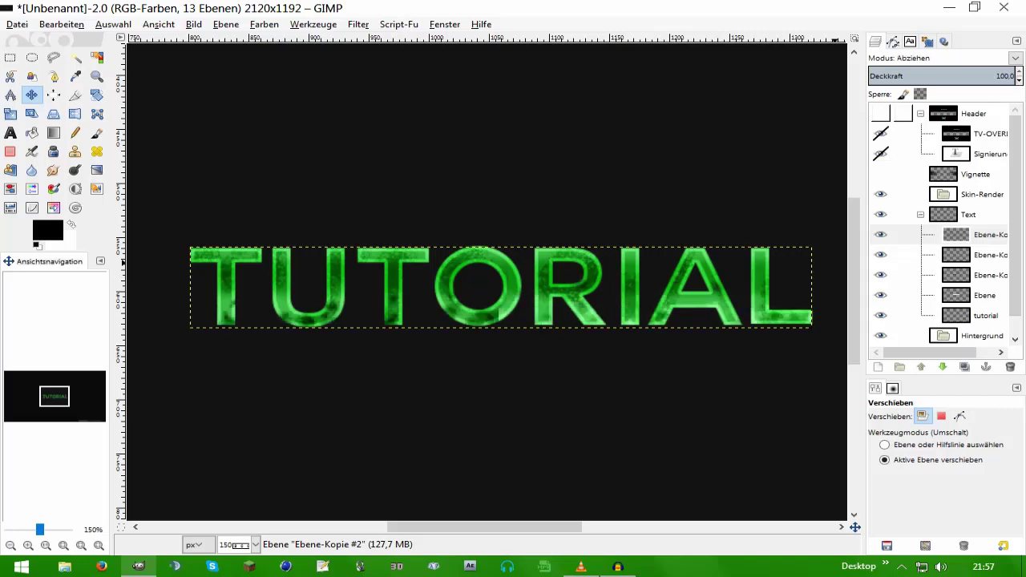
{"action": "key", "text": "Down"}
{"action": "key", "text": "Down"}
- Return the layer to Überlagern mode and duplicate it twice, up to Ebene-Kopie #4
{"action": "key", "text": "1"}
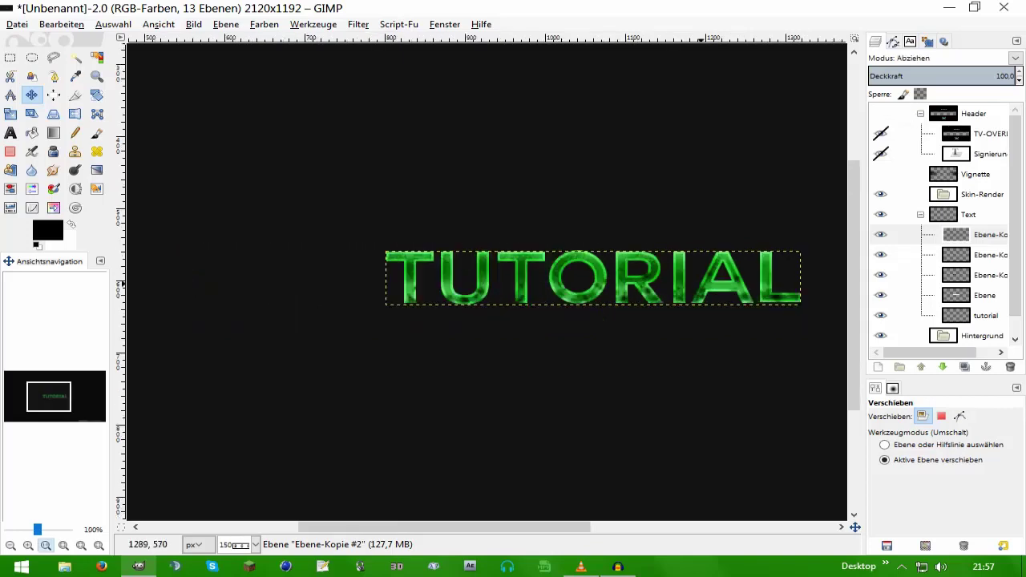
{"action": "key", "text": "plus"}
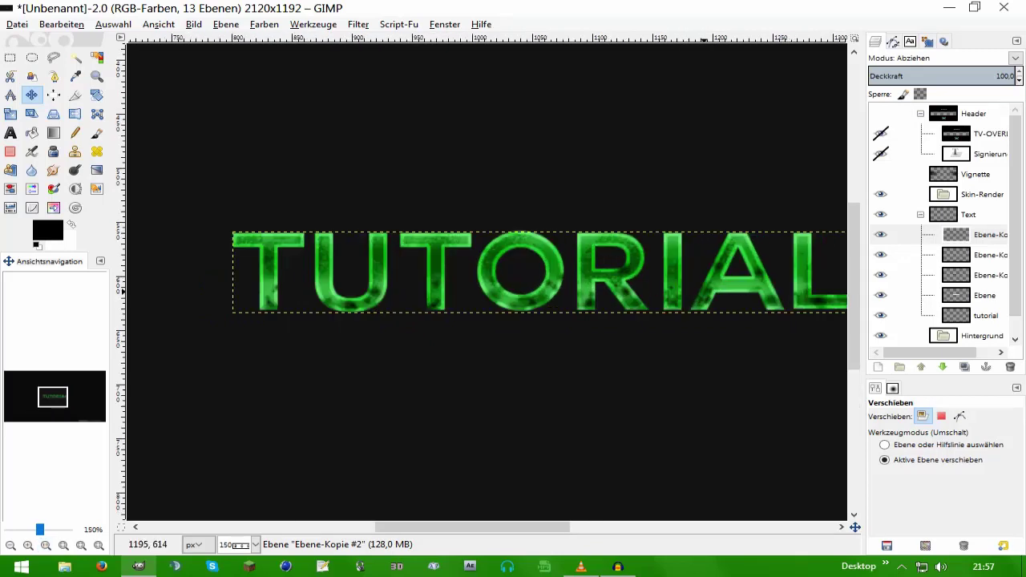
{"action": "left_click", "coordinate": [45, 545]}
{"action": "left_click", "coordinate": [923, 416]}
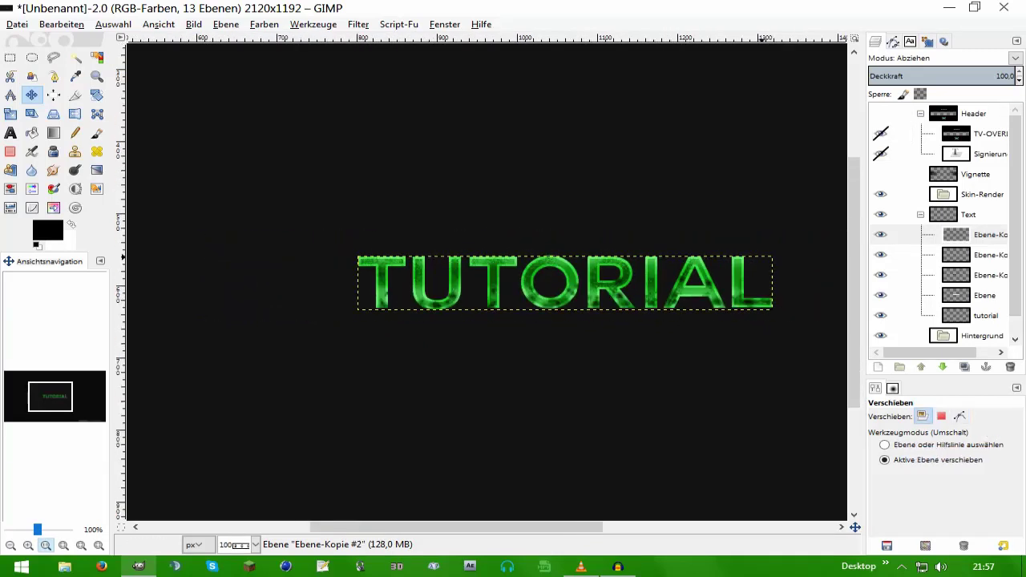
{"action": "left_click", "coordinate": [1015, 58]}
{"action": "left_click", "coordinate": [924, 233]}
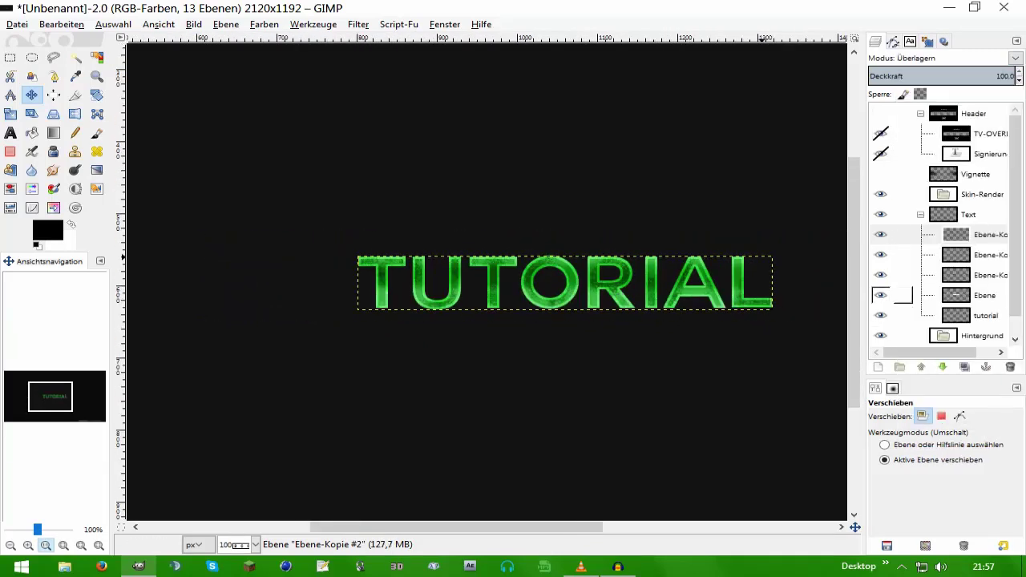
{"action": "left_click", "coordinate": [964, 366]}
{"action": "key", "text": "shift+ctrl+d"}
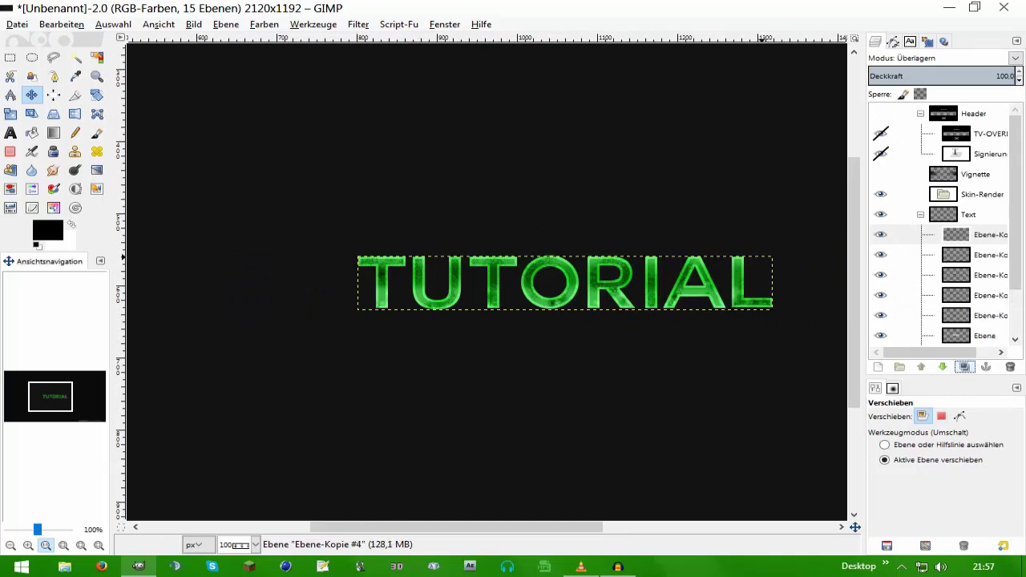
{"action": "key", "text": "plus"}
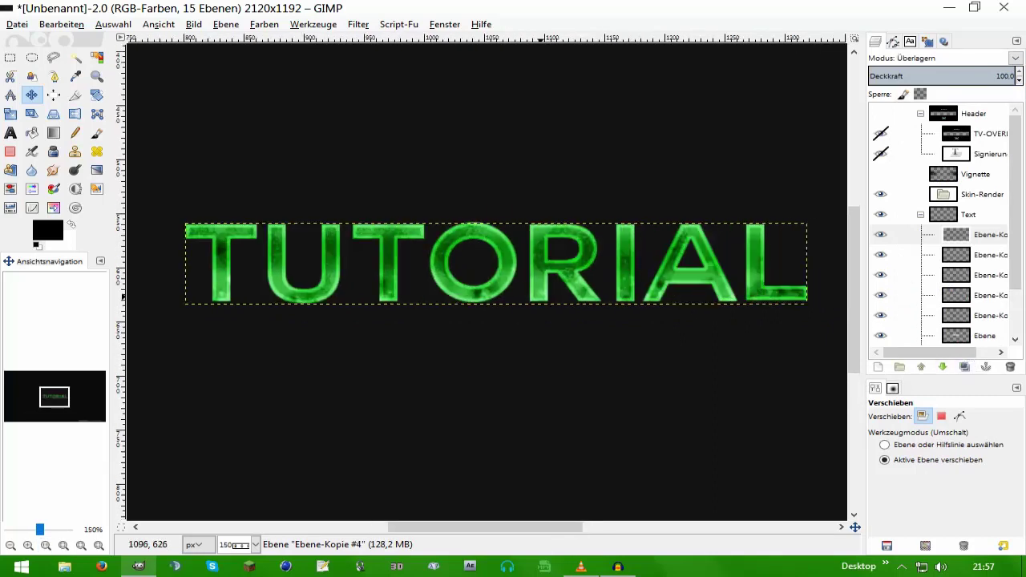
- Create a new layer group and nest the Text group inside it
{"action": "key", "text": "r"}
{"action": "key", "text": "minus"}
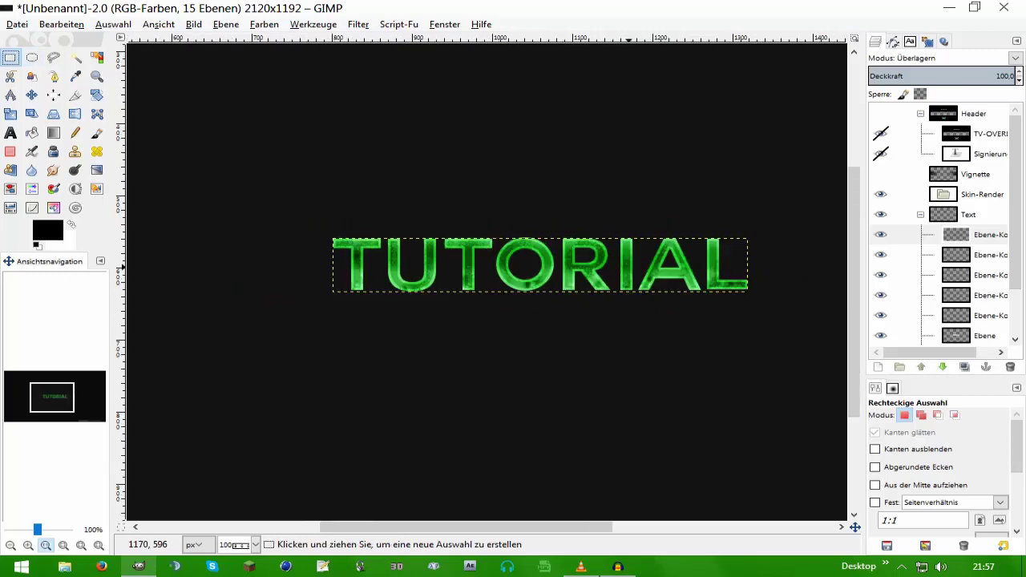
{"action": "left_click", "coordinate": [969, 214]}
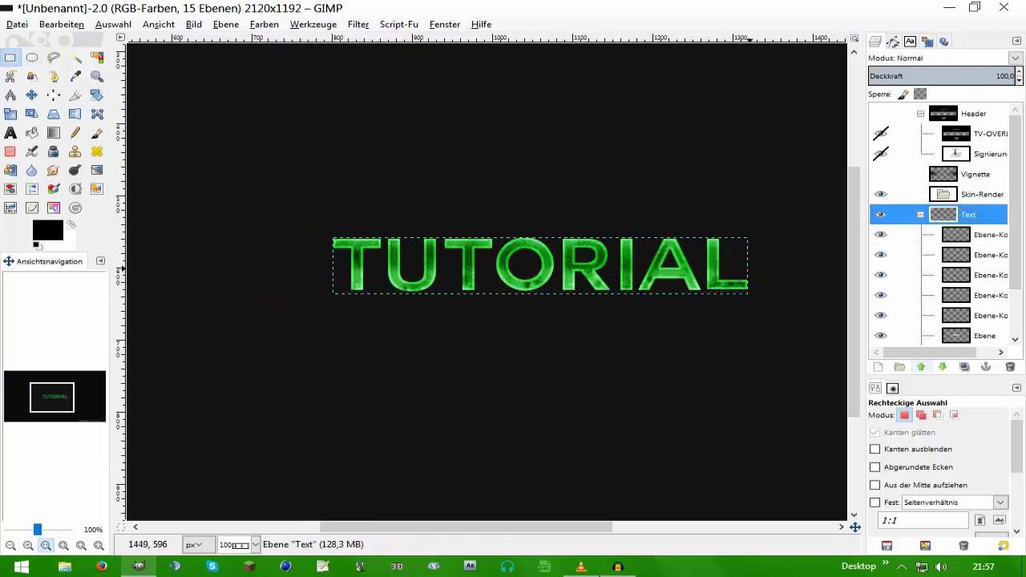
{"action": "left_click", "coordinate": [899, 366]}
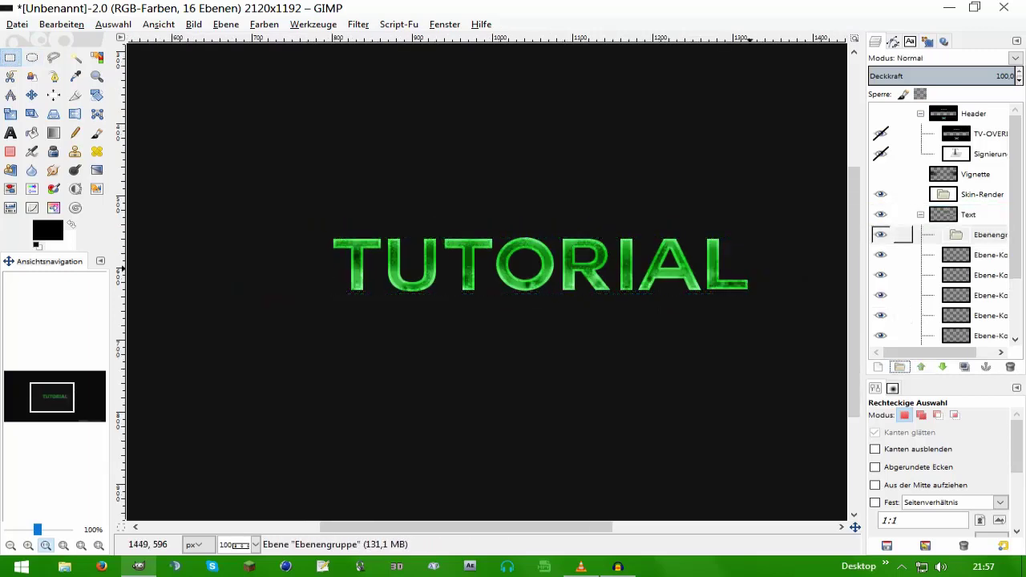
{"action": "left_click_drag", "start_coordinate": [986, 234], "coordinate": [954, 209]}
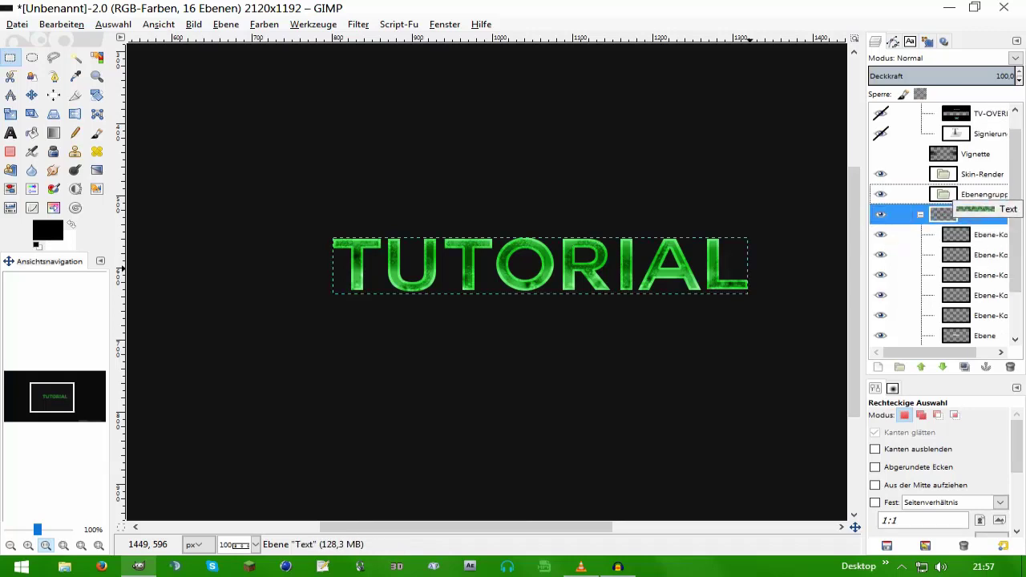
{"action": "left_click_drag", "start_coordinate": [954, 209], "coordinate": [954, 210]}
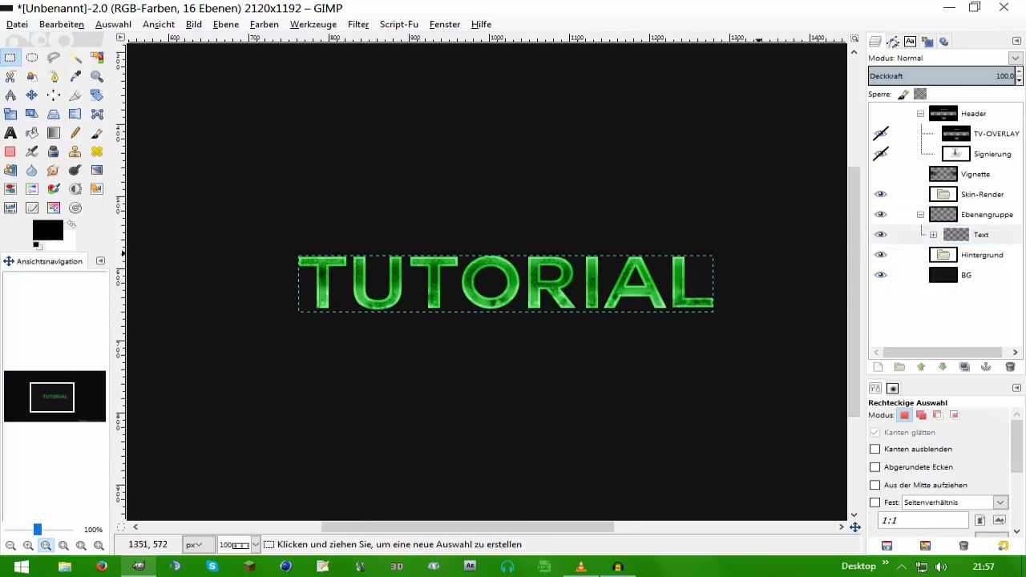
- Merge the Text layer group into one layer and toggle its visibility to check
{"action": "right_click", "coordinate": [954, 234]}
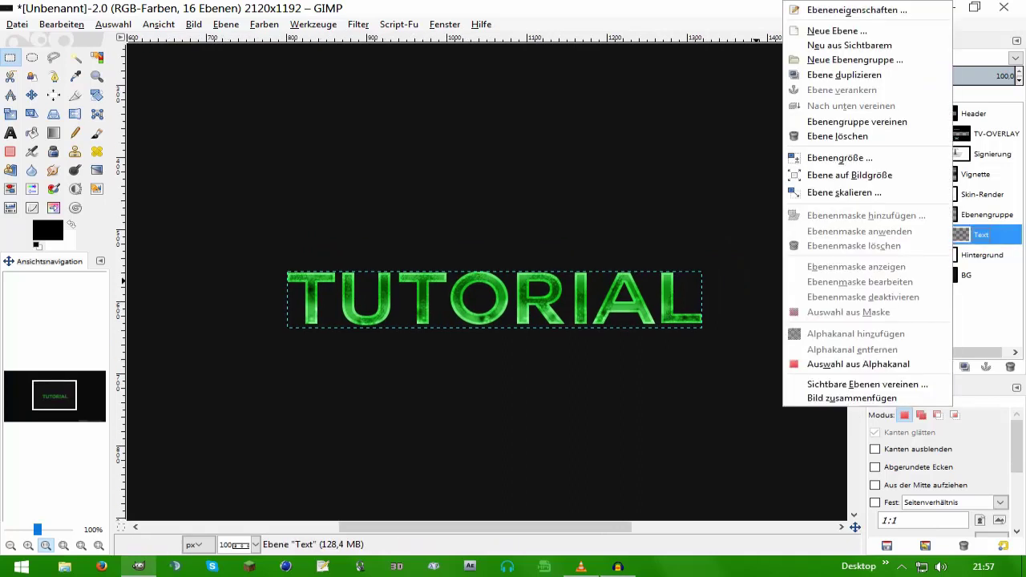
{"action": "key", "text": "Escape"}
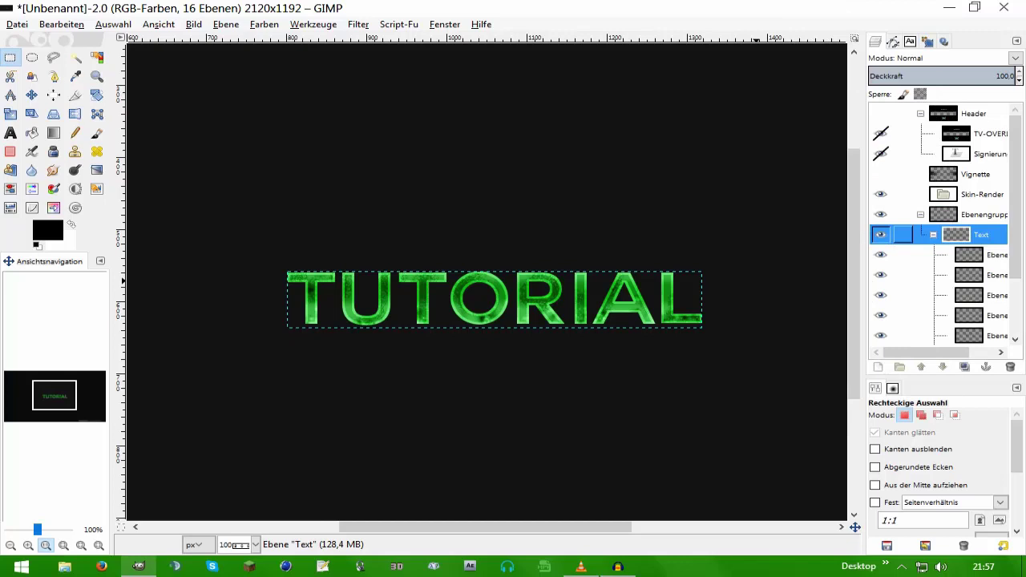
{"action": "right_click", "coordinate": [964, 234]}
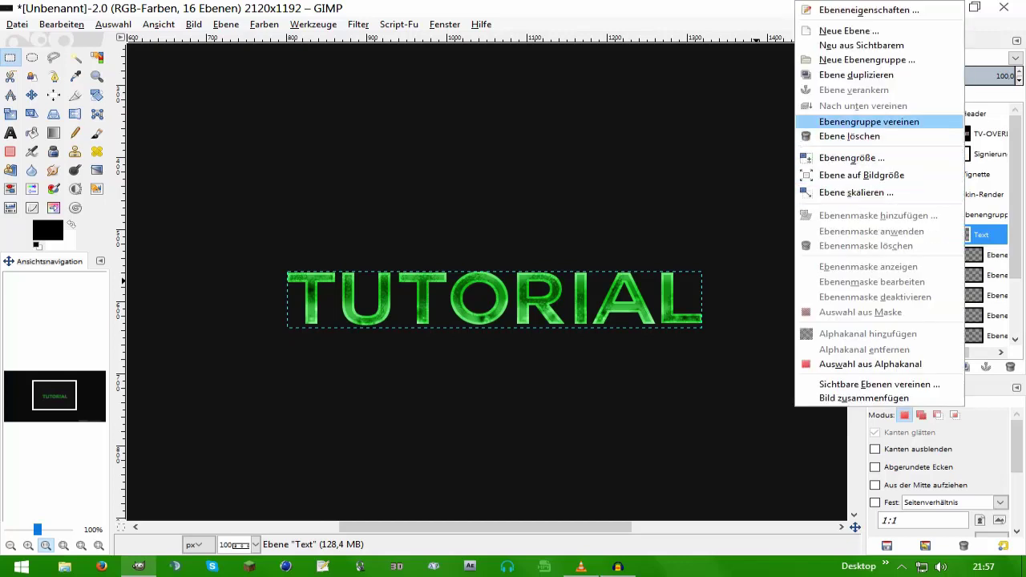
{"action": "left_click", "coordinate": [869, 121]}
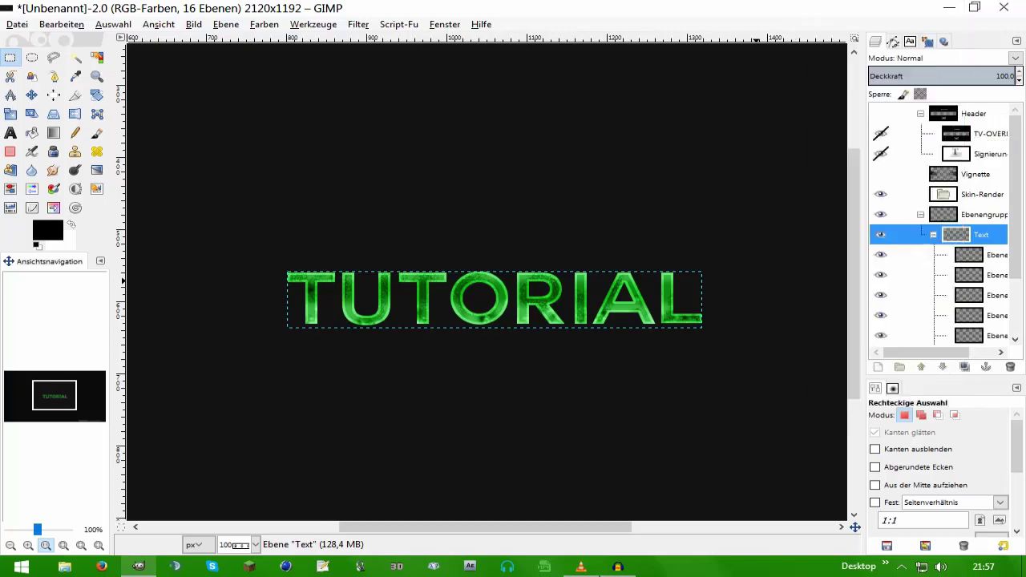
{"action": "left_click", "coordinate": [880, 234]}
{"action": "left_click", "coordinate": [880, 234]}
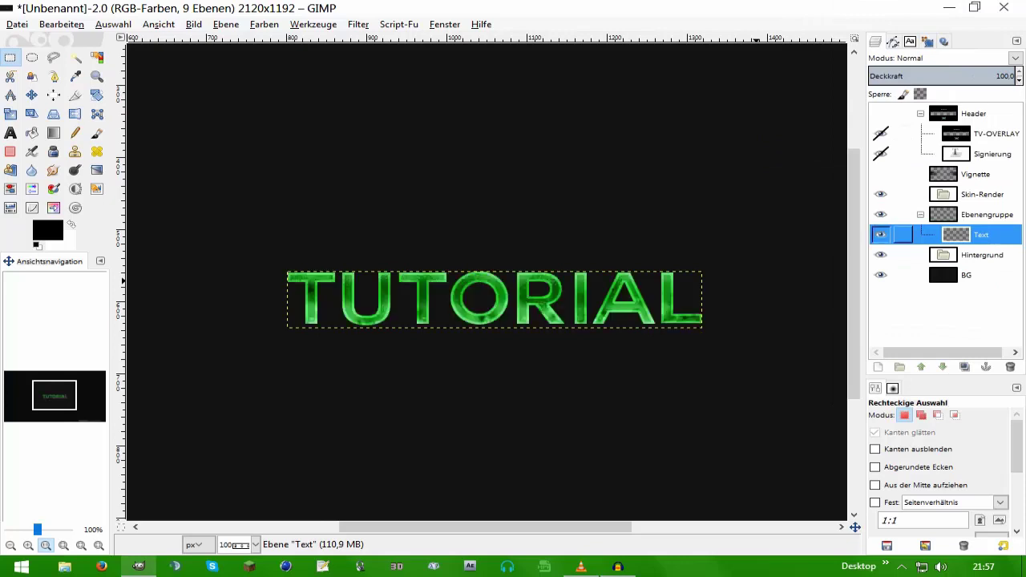
{"action": "left_click", "coordinate": [880, 234]}
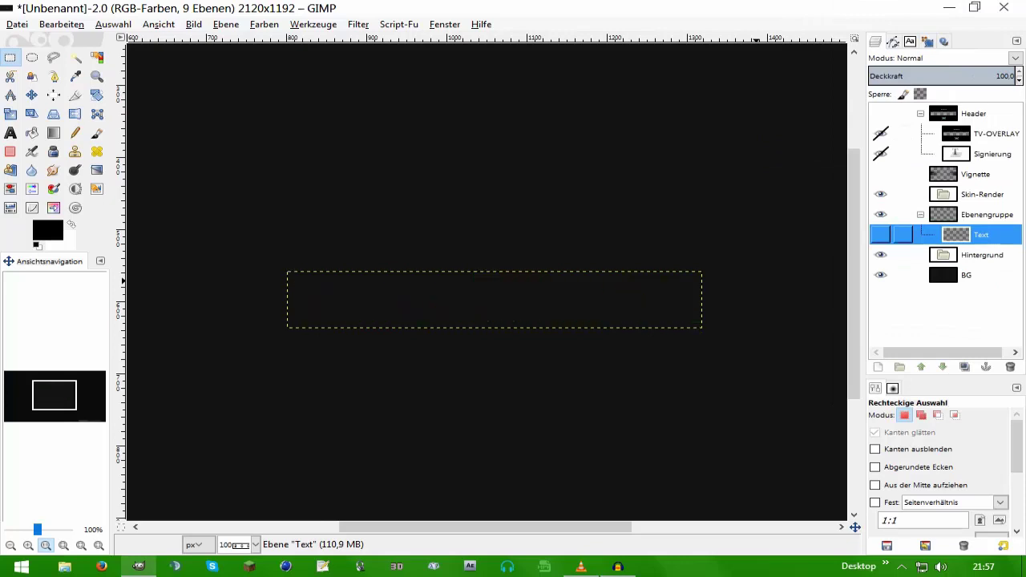
{"action": "left_click", "coordinate": [880, 234]}
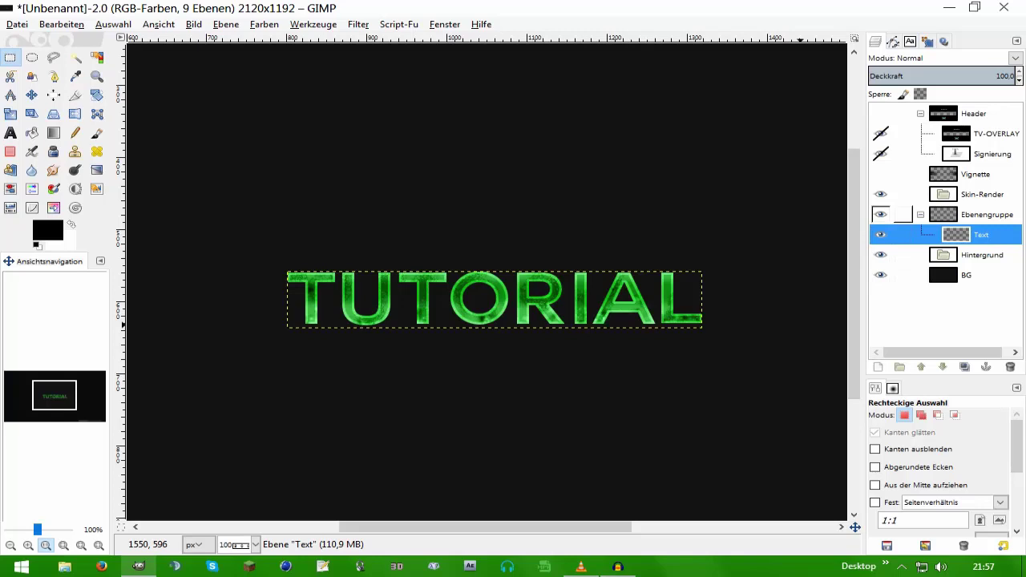
- Crop the merged Text layer to its content with Ebene automatisch zuschneiden
{"action": "left_click", "coordinate": [986, 214]}
{"action": "left_click", "coordinate": [981, 234]}
{"action": "left_click", "coordinate": [31, 95]}
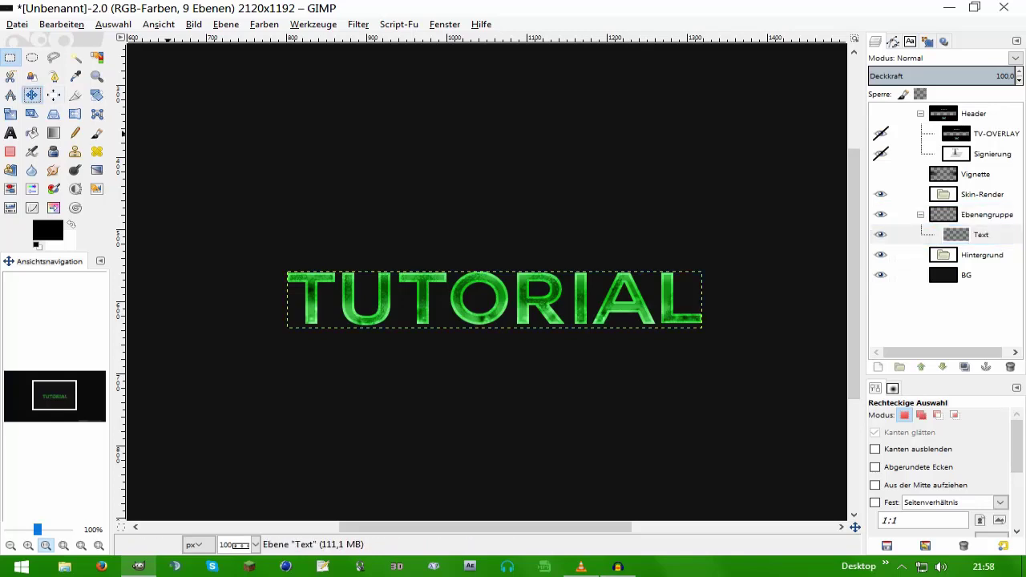
{"action": "left_click", "coordinate": [225, 24]}
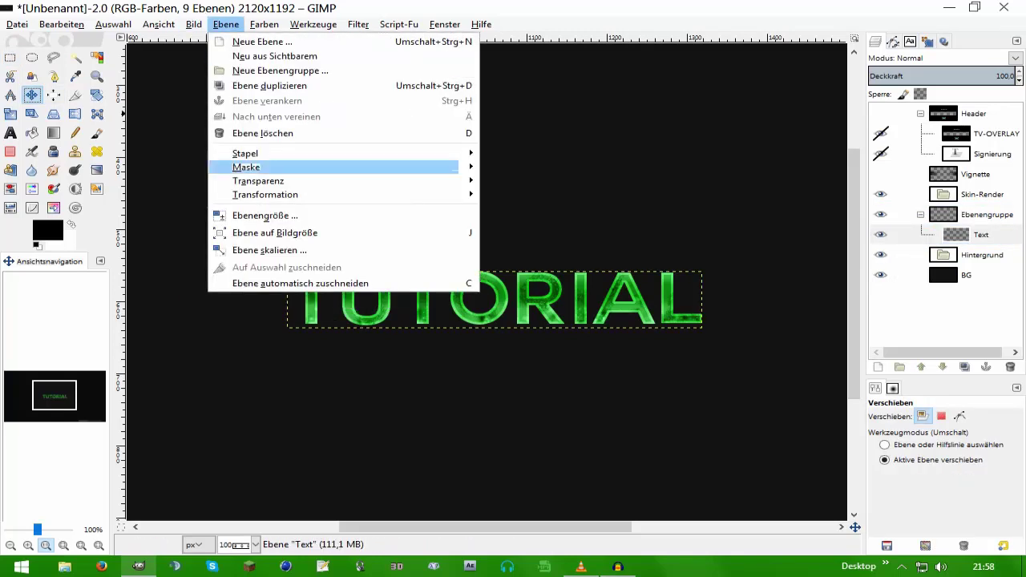
{"action": "left_click", "coordinate": [300, 283]}
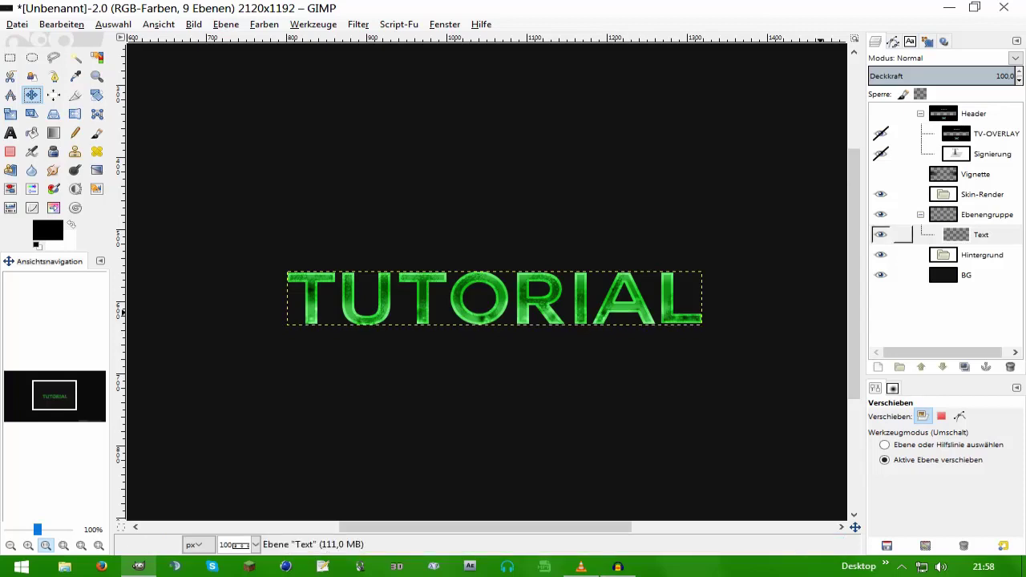
- Set the Move tool back to layer mode, reselect Text, and toggle its visibility to check
{"action": "left_click", "coordinate": [904, 234]}
{"action": "left_click", "coordinate": [960, 416]}
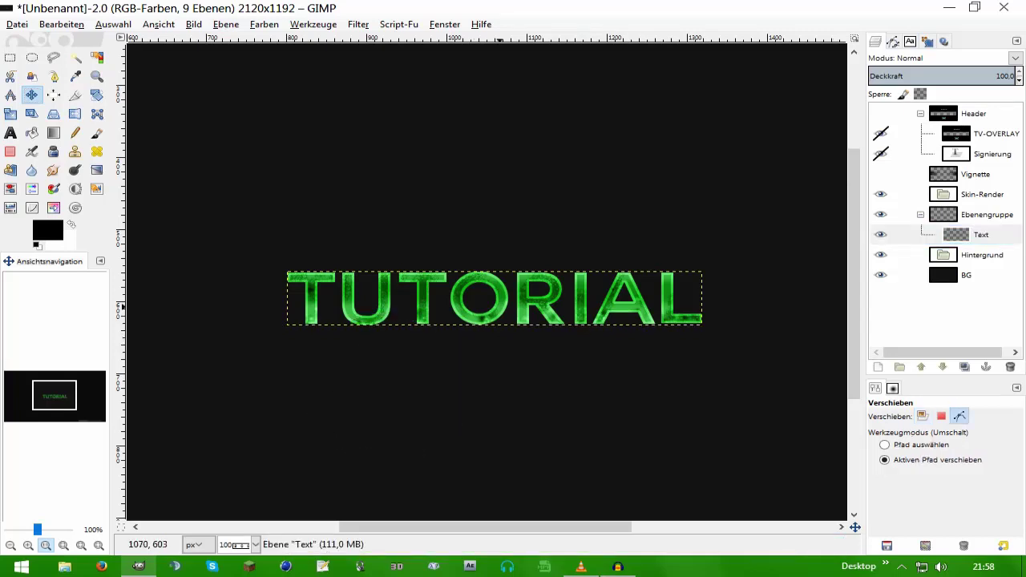
{"action": "scroll", "coordinate": [499, 305], "scroll_direction": "up", "scroll_amount": 1}
{"action": "left_click", "coordinate": [922, 415]}
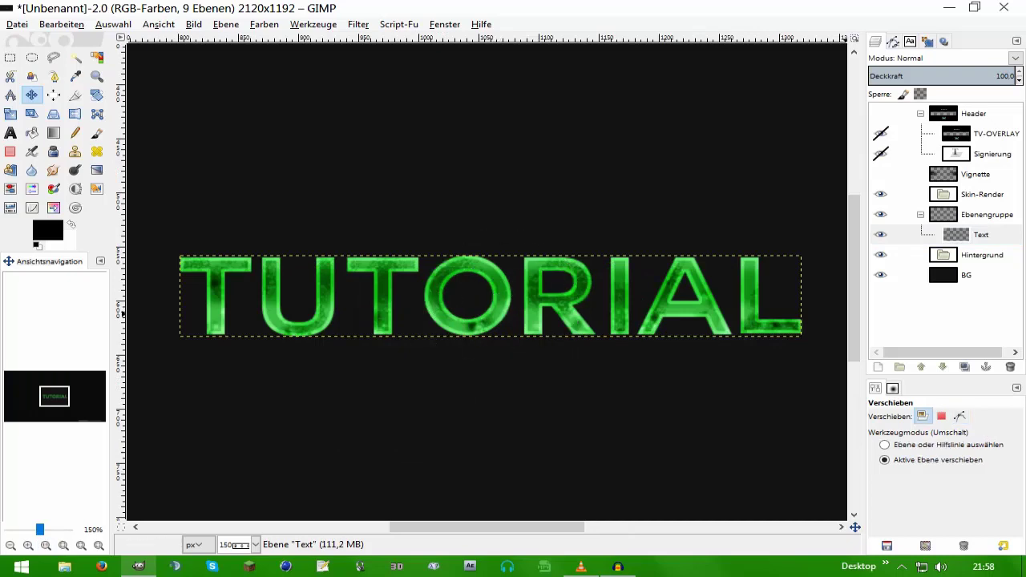
{"action": "left_click", "coordinate": [981, 234]}
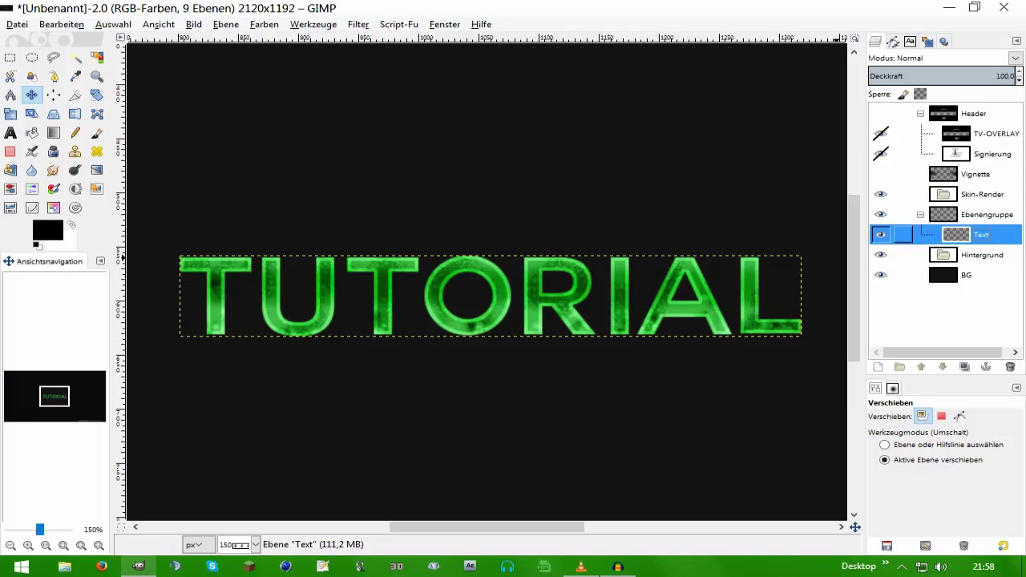
{"action": "left_click", "coordinate": [880, 234]}
{"action": "left_click", "coordinate": [880, 234]}
{"action": "left_click", "coordinate": [880, 234]}
{"action": "left_click", "coordinate": [880, 234]}
{"action": "left_click", "coordinate": [880, 234]}
{"action": "left_click", "coordinate": [880, 234]}
{"action": "left_click", "coordinate": [880, 234]}
{"action": "left_click", "coordinate": [880, 234]}
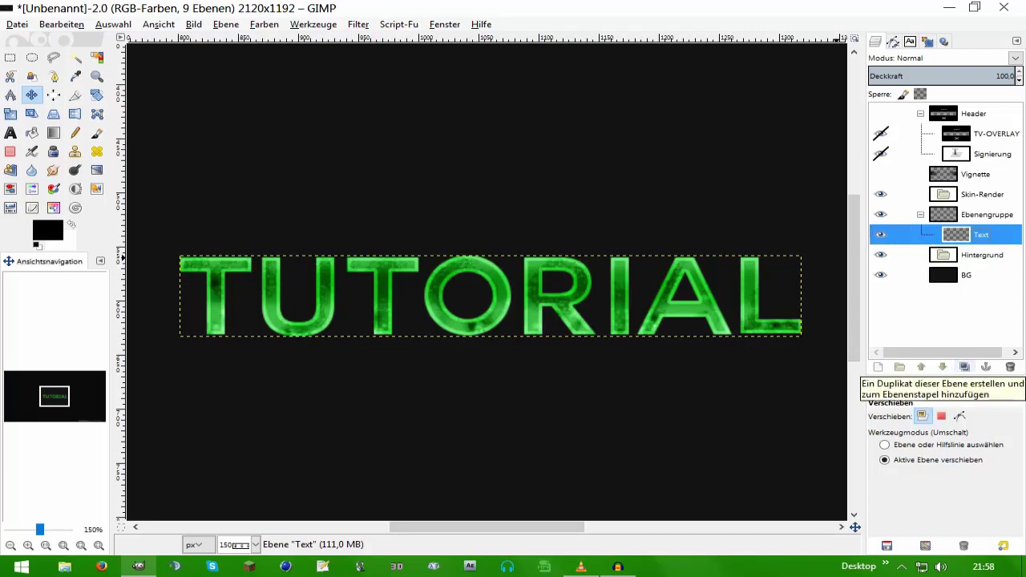
- Duplicate Text into Text-Kopie, nudging the original 2 px left and back
{"action": "left_click", "coordinate": [964, 366]}
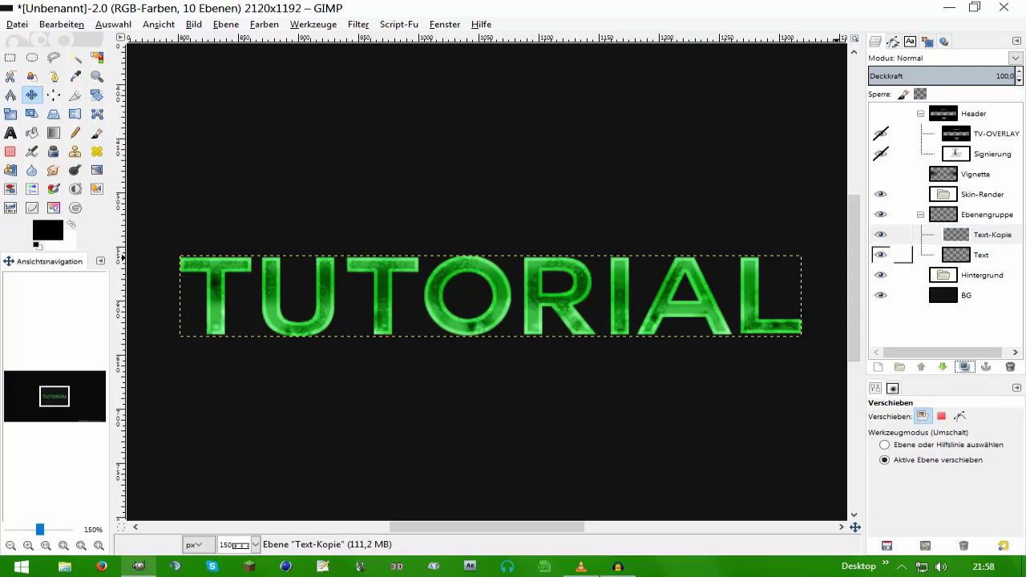
{"action": "left_click", "coordinate": [956, 255]}
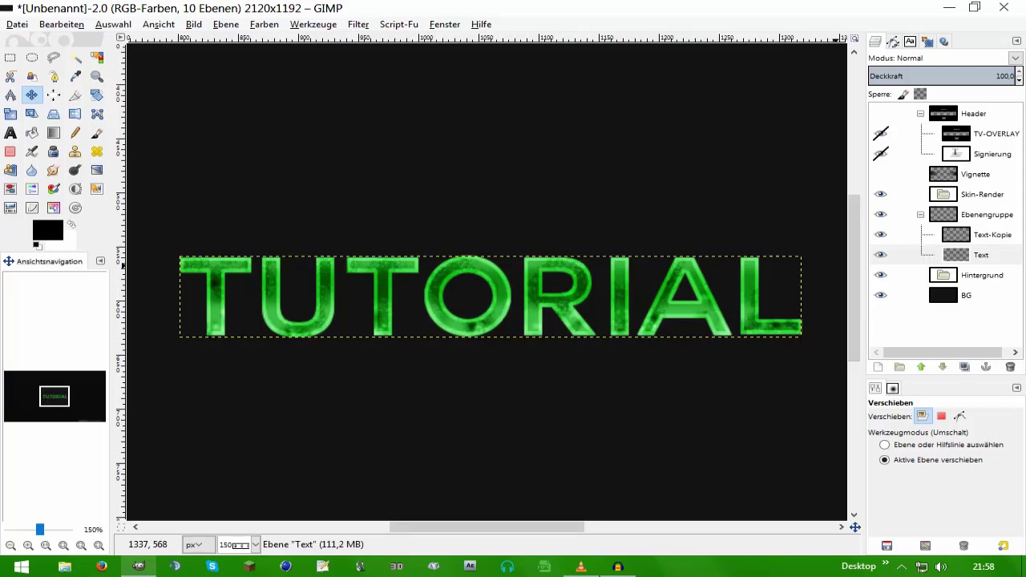
{"action": "key", "text": "Left"}
{"action": "key", "text": "Right"}
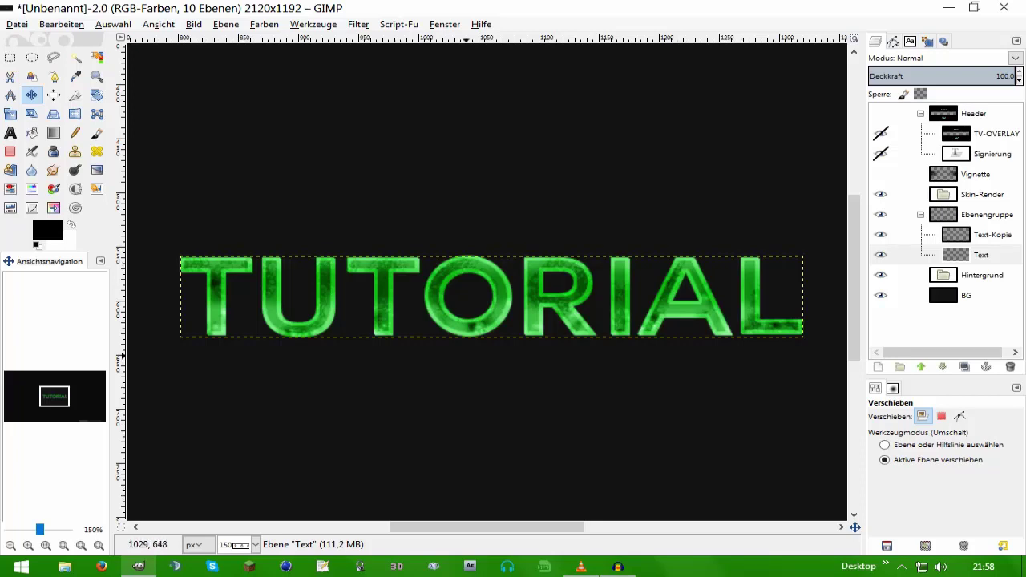
- Reselect the Text layer and toggle its visibility to compare it with the copy
{"action": "left_click", "coordinate": [986, 234]}
{"action": "left_click", "coordinate": [981, 255]}
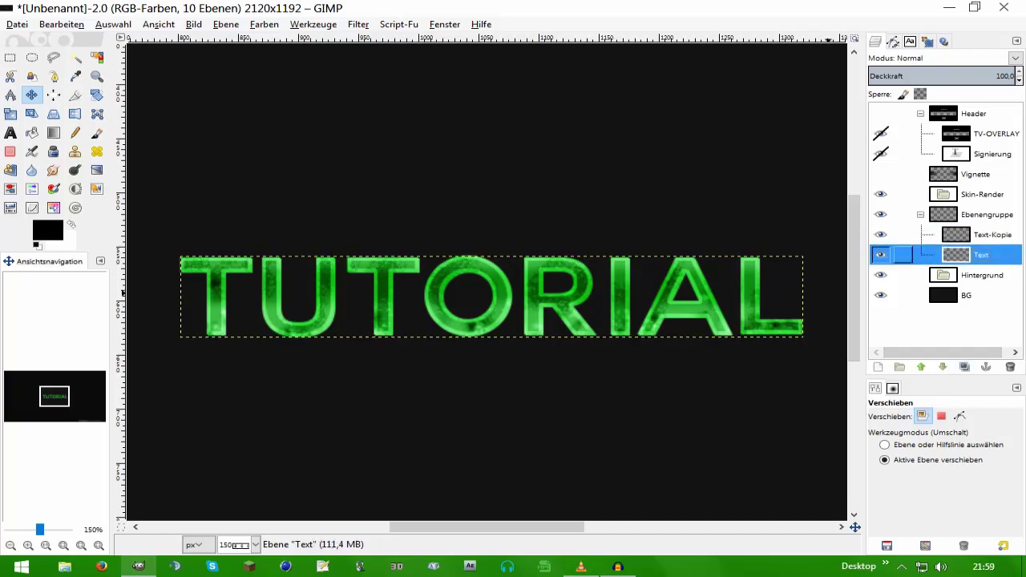
{"action": "left_click", "coordinate": [880, 254]}
{"action": "left_click", "coordinate": [880, 255]}
{"action": "left_click", "coordinate": [880, 255]}
{"action": "left_click", "coordinate": [881, 255]}
{"action": "left_click", "coordinate": [880, 255]}
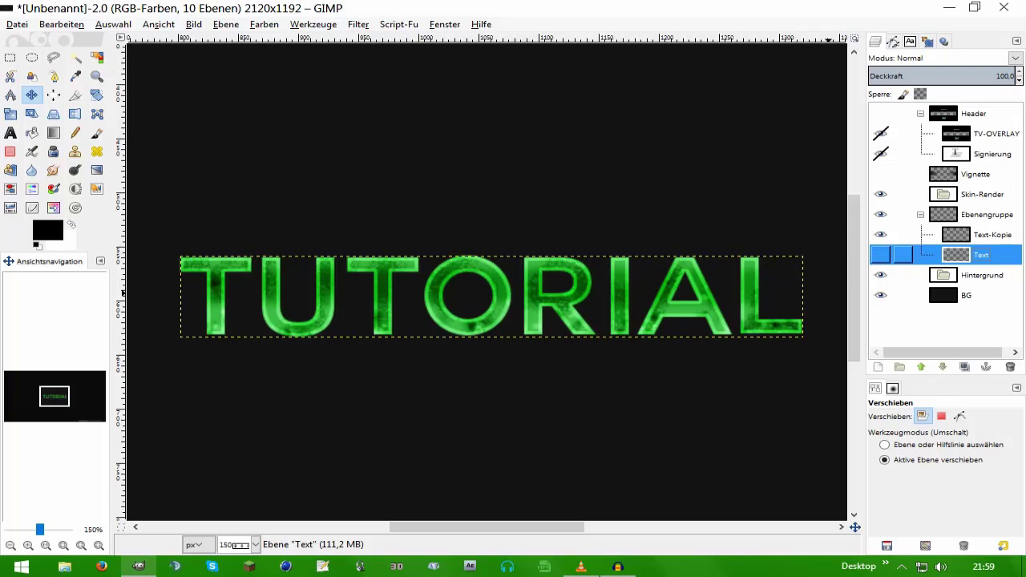
{"action": "left_click", "coordinate": [880, 255]}
{"action": "left_click", "coordinate": [880, 255]}
{"action": "left_click", "coordinate": [881, 255]}
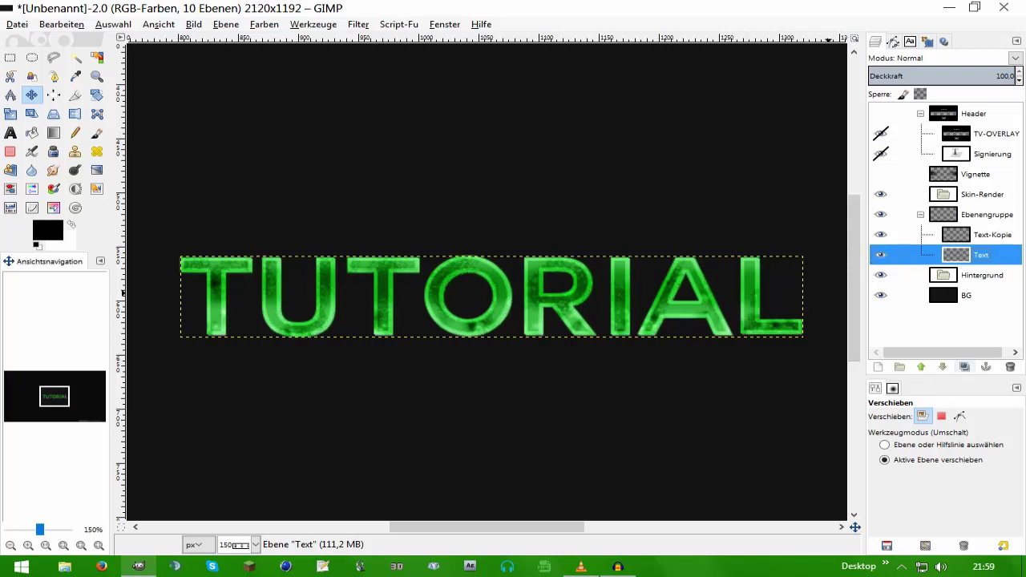
- Make a second copy, Text-Kopie #1, and reselect the original Text layer
{"action": "left_click", "coordinate": [964, 366]}
{"action": "left_click", "coordinate": [981, 275]}
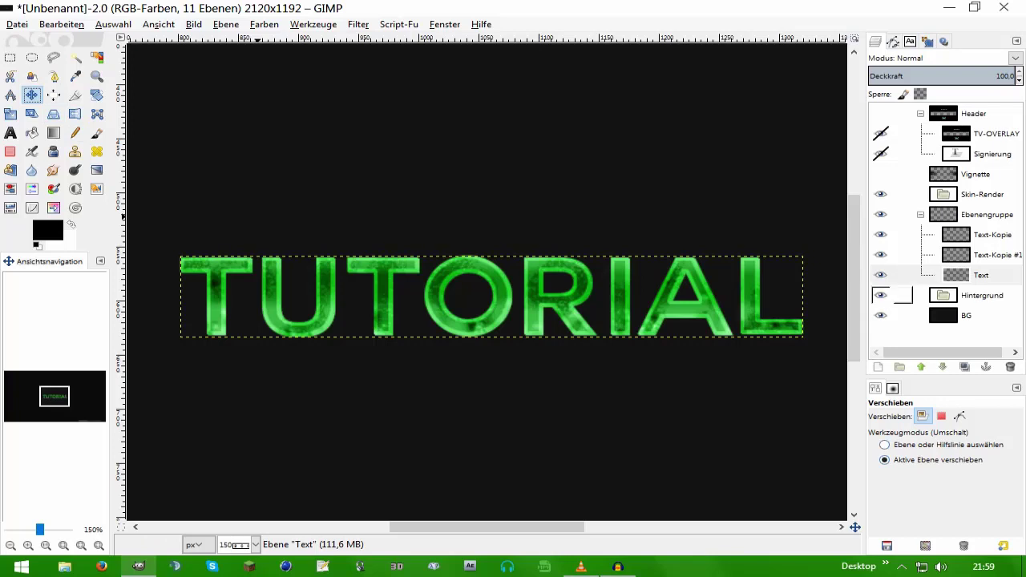
{"action": "left_click", "coordinate": [906, 275]}
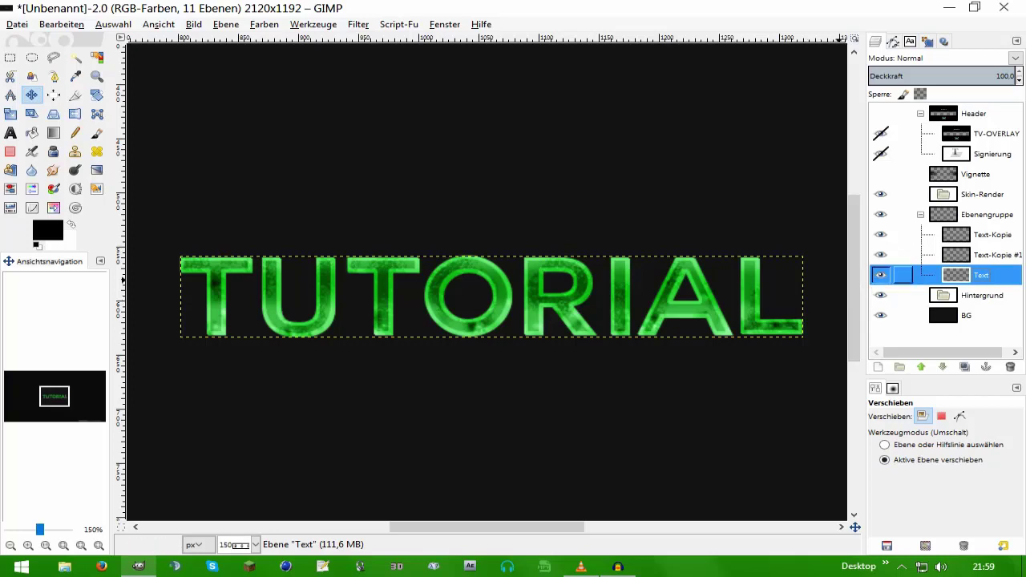
- Nudge the Text layer right and down, then delete Text-Kopie #1
{"action": "double_click", "coordinate": [903, 275]}
{"action": "left_click", "coordinate": [262, 156]}
{"action": "key", "text": "Down"}
{"action": "key", "text": "Down"}
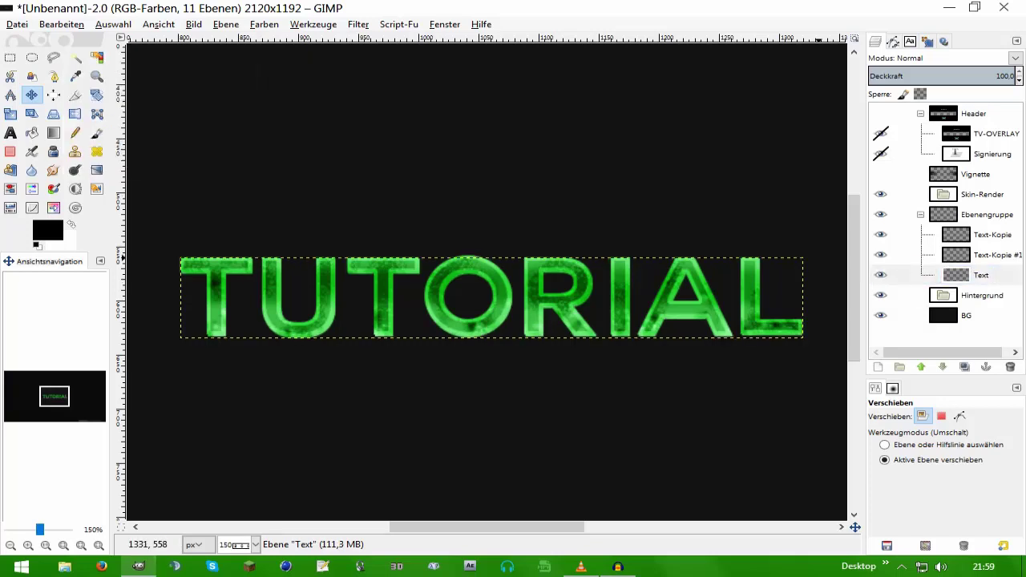
{"action": "key", "text": "Right"}
{"action": "key", "text": "Right"}
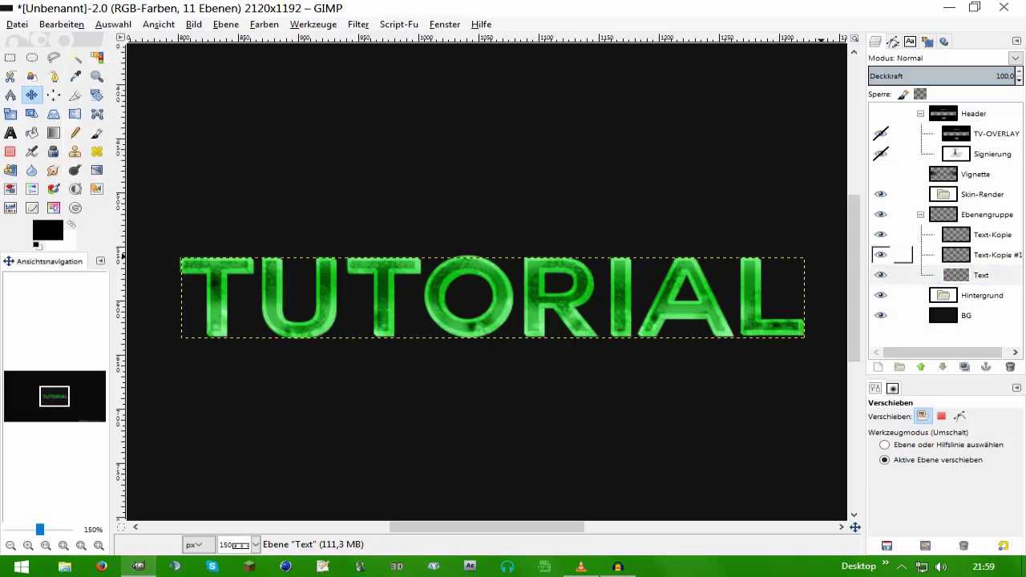
{"action": "left_click", "coordinate": [902, 255]}
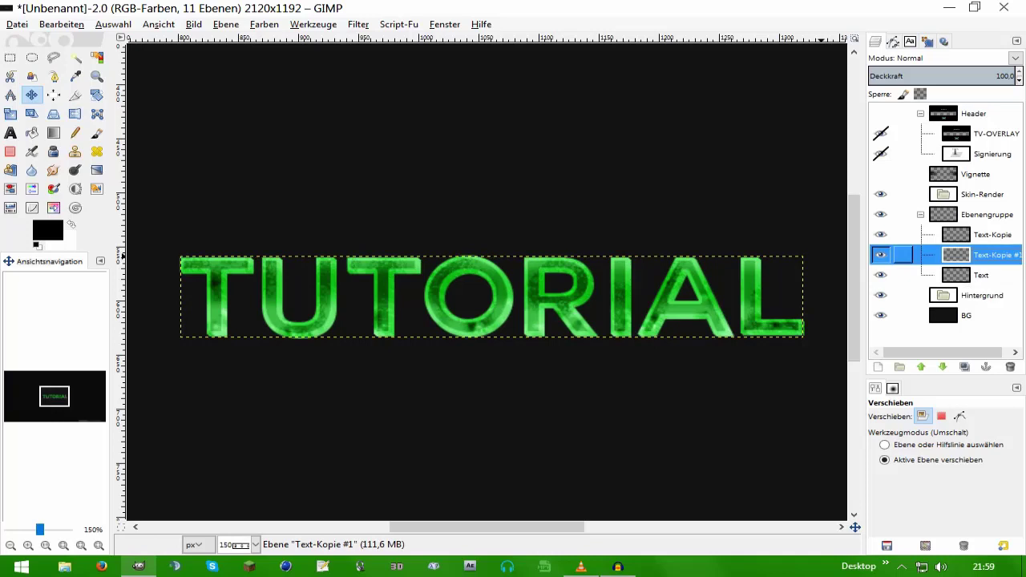
{"action": "key", "text": "Delete"}
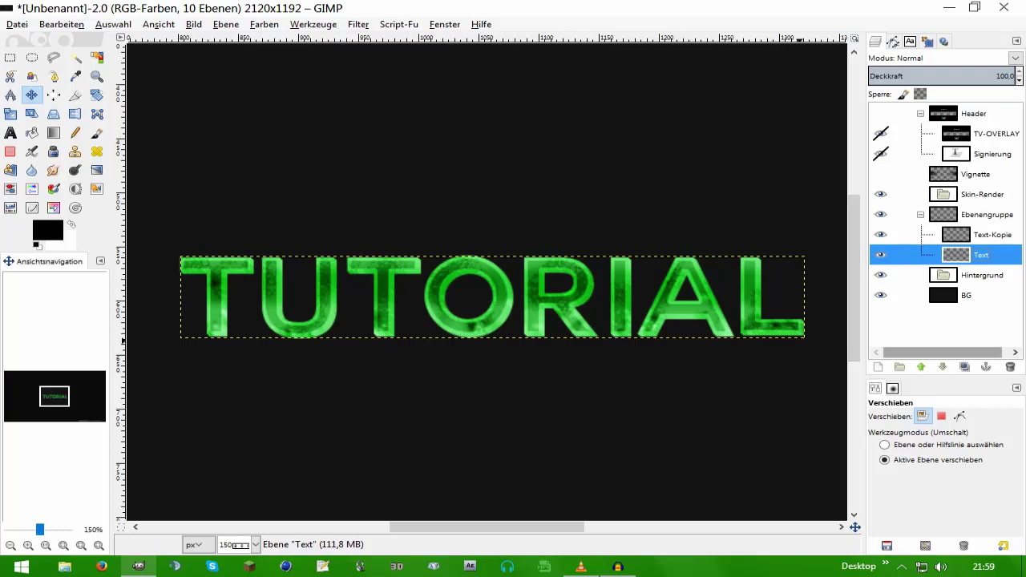
- Duplicate Text again, nudge the original right and down, then delete and restore Text-Kopie #1
{"action": "left_click", "coordinate": [964, 366]}
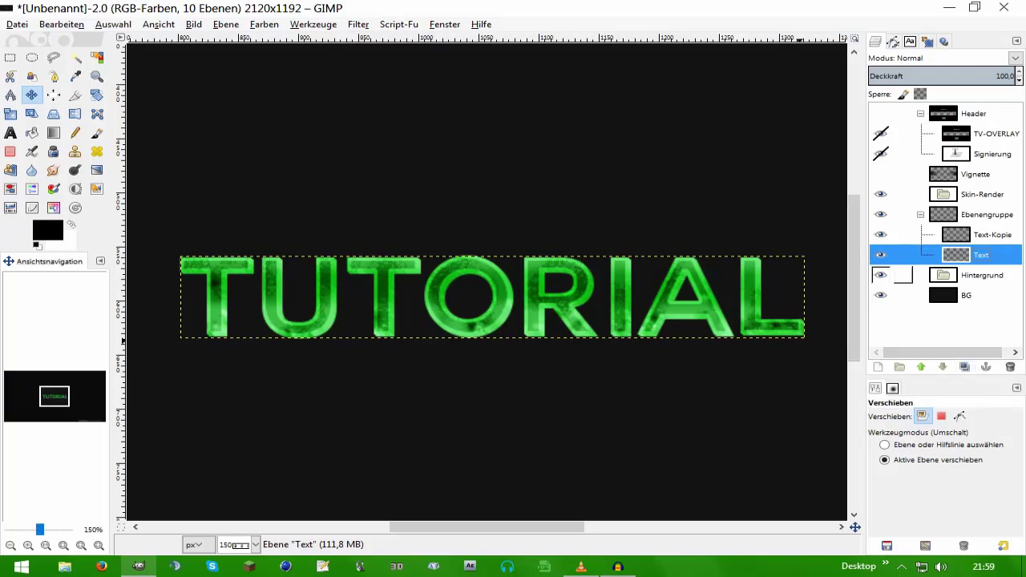
{"action": "left_click", "coordinate": [981, 275]}
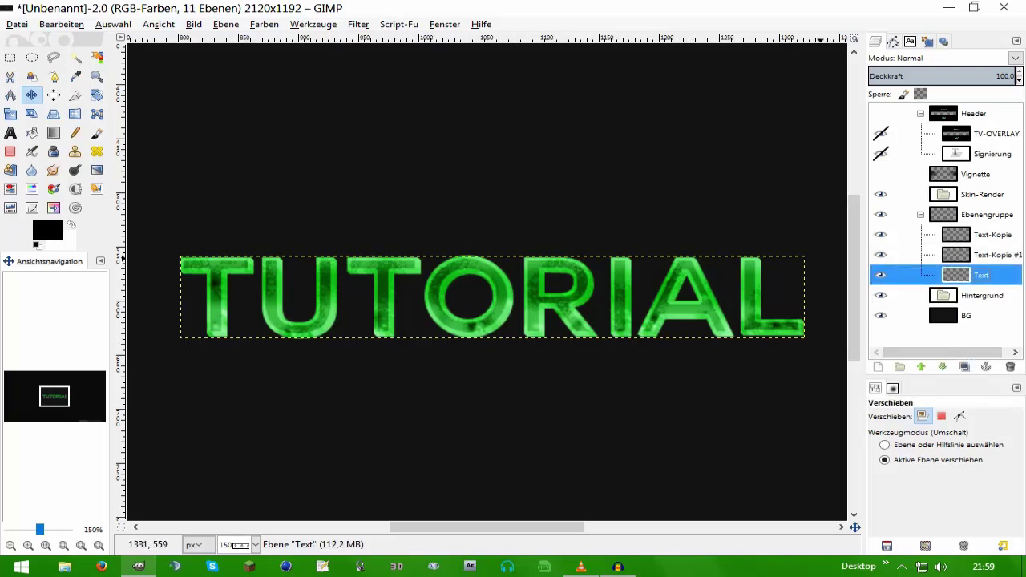
{"action": "key", "text": "Down"}
{"action": "key", "text": "Down"}
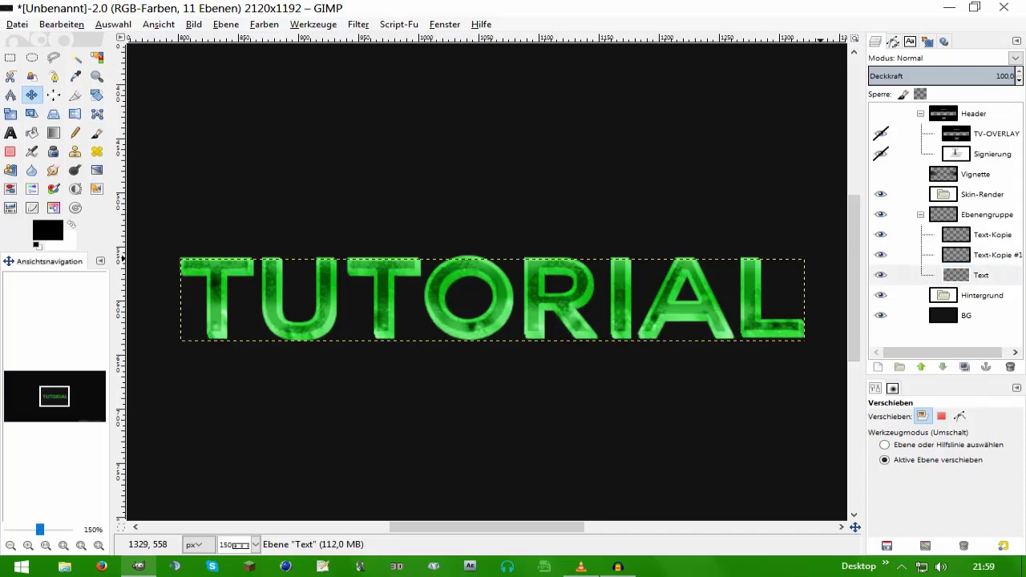
{"action": "key", "text": "Right"}
{"action": "key", "text": "Right"}
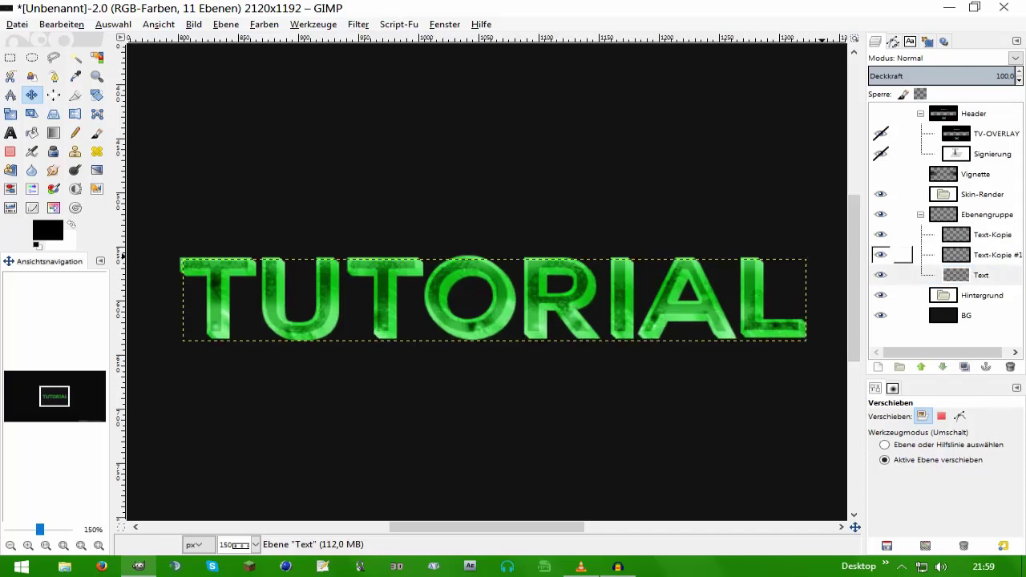
{"action": "left_click", "coordinate": [994, 255]}
{"action": "left_click", "coordinate": [1010, 366]}
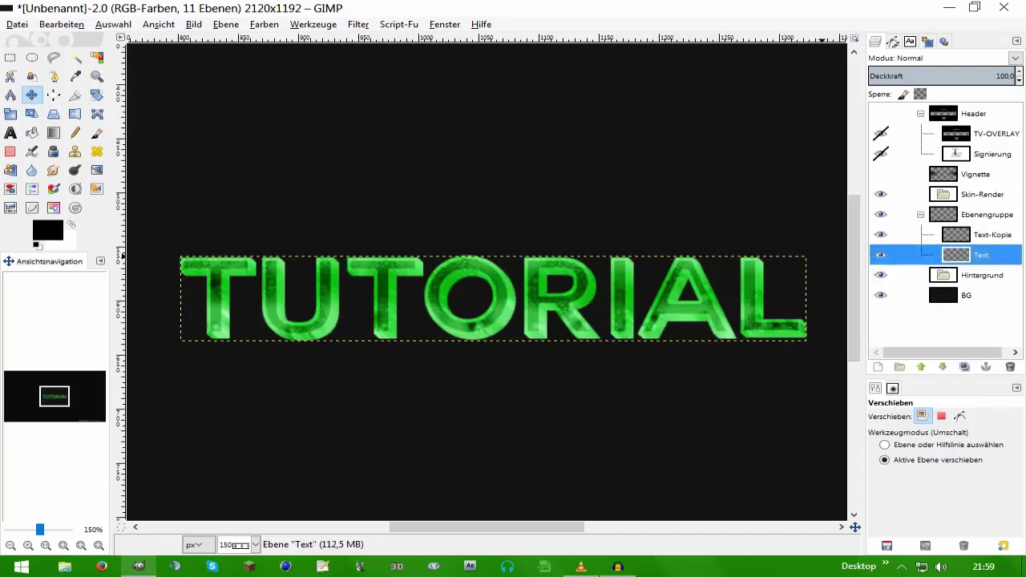
{"action": "key", "text": "ctrl+z"}
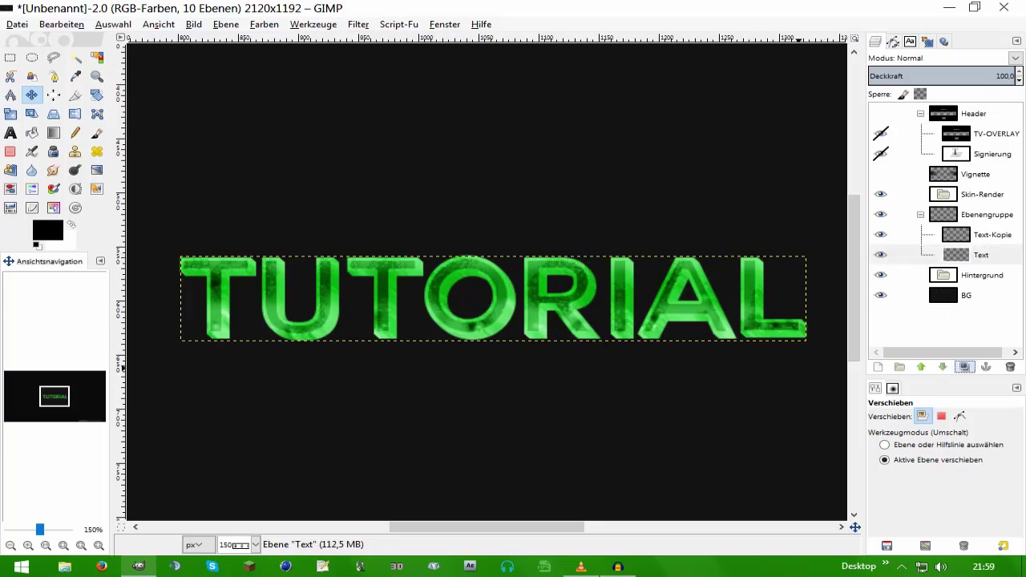
- Offset the Text layer further right and down, then merge Text-Kopie #1 down into it
{"action": "left_click", "coordinate": [835, 369]}
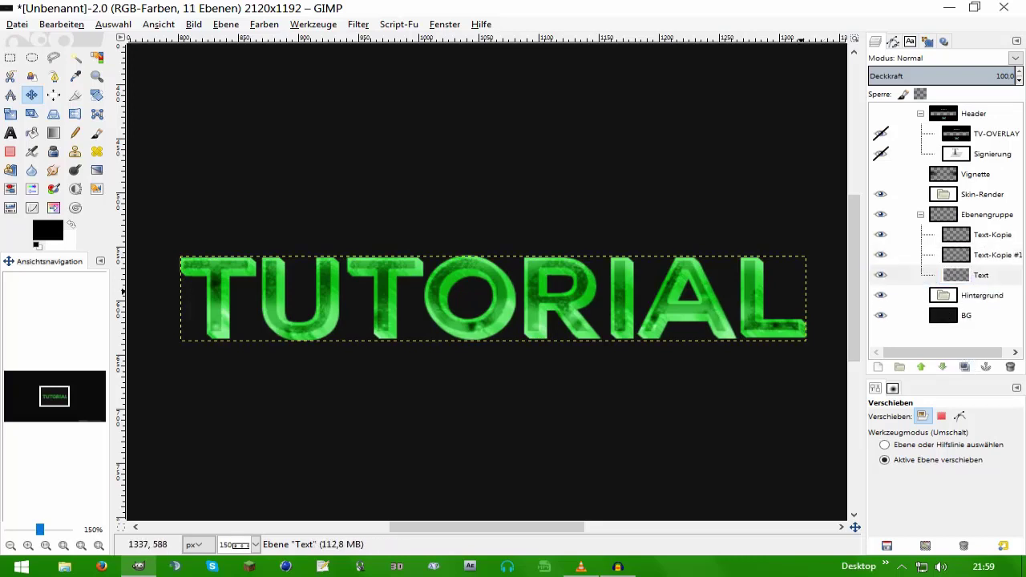
{"action": "key", "text": "Down"}
{"action": "key", "text": "Down"}
{"action": "key", "text": "Down"}
{"action": "key", "text": "Down"}
{"action": "key", "text": "Right"}
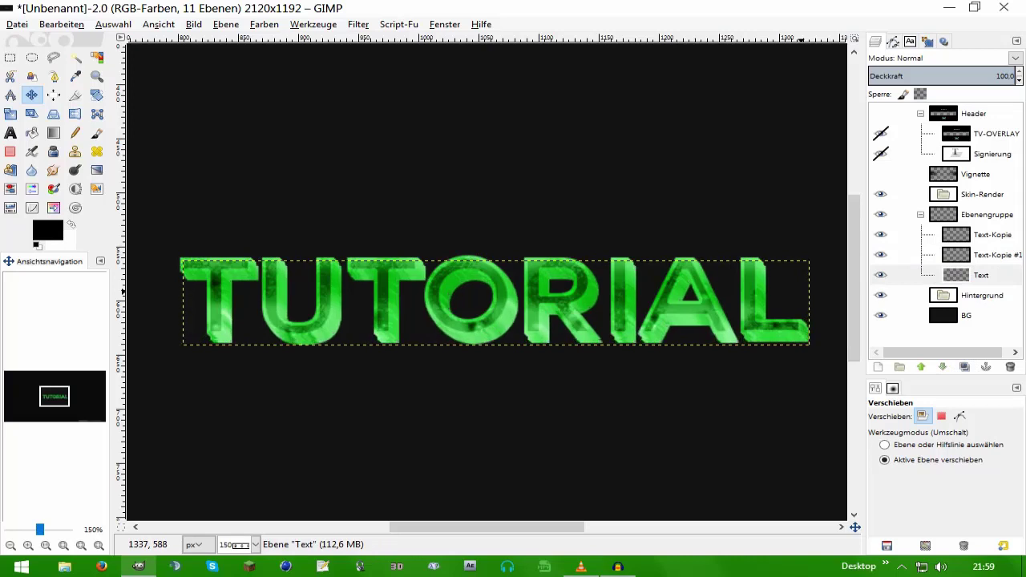
{"action": "key", "text": "Right"}
{"action": "key", "text": "Right"}
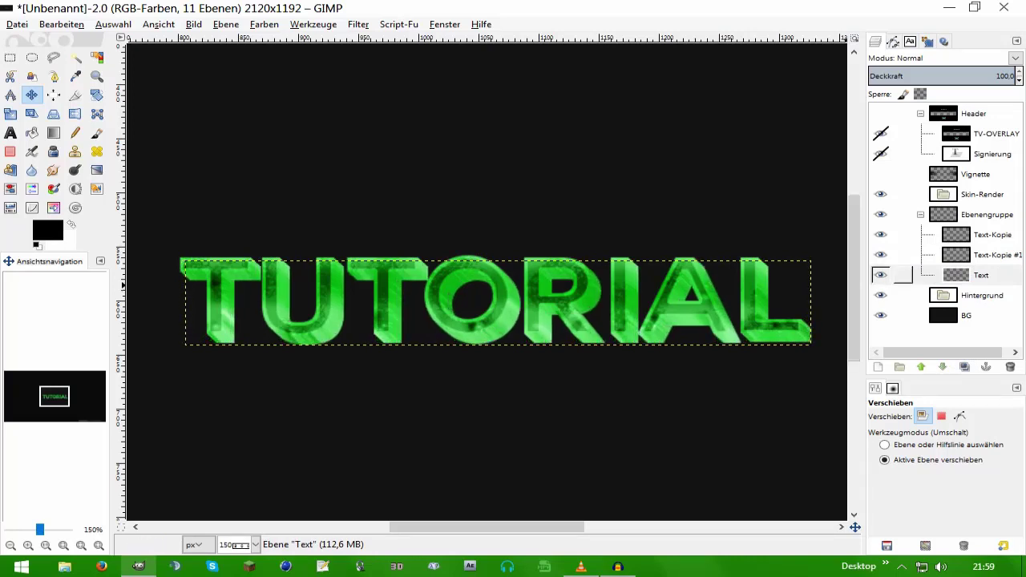
{"action": "left_click", "coordinate": [902, 255]}
{"action": "key", "text": "ctrl+m"}
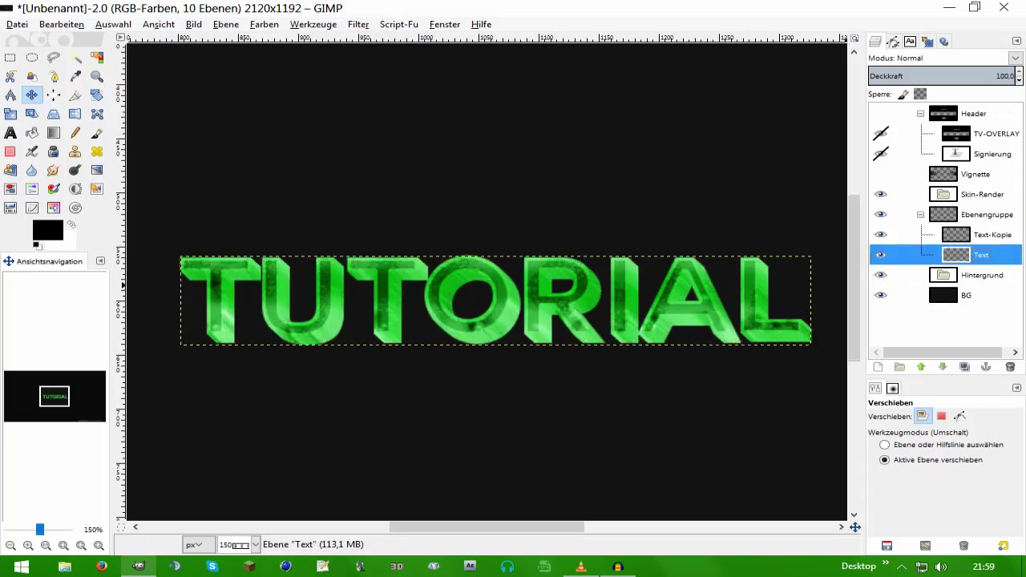
{"action": "scroll", "coordinate": [511, 314], "scroll_direction": "down", "scroll_amount": 2}
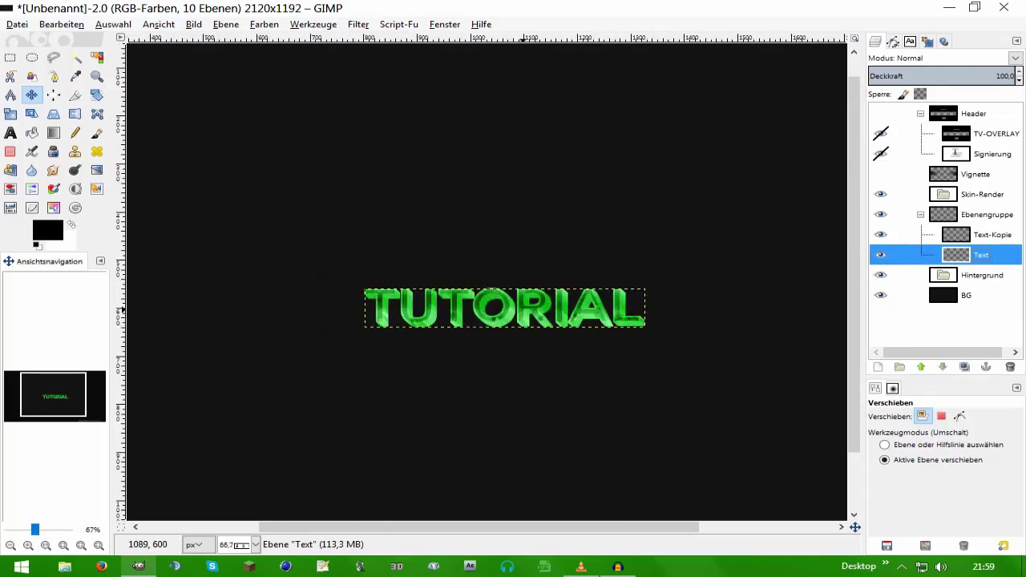
- Try raising brightness and lowering contrast on the text, then cancel Brightness-Contrast
{"action": "left_click", "coordinate": [46, 545]}
{"action": "left_click", "coordinate": [75, 188]}
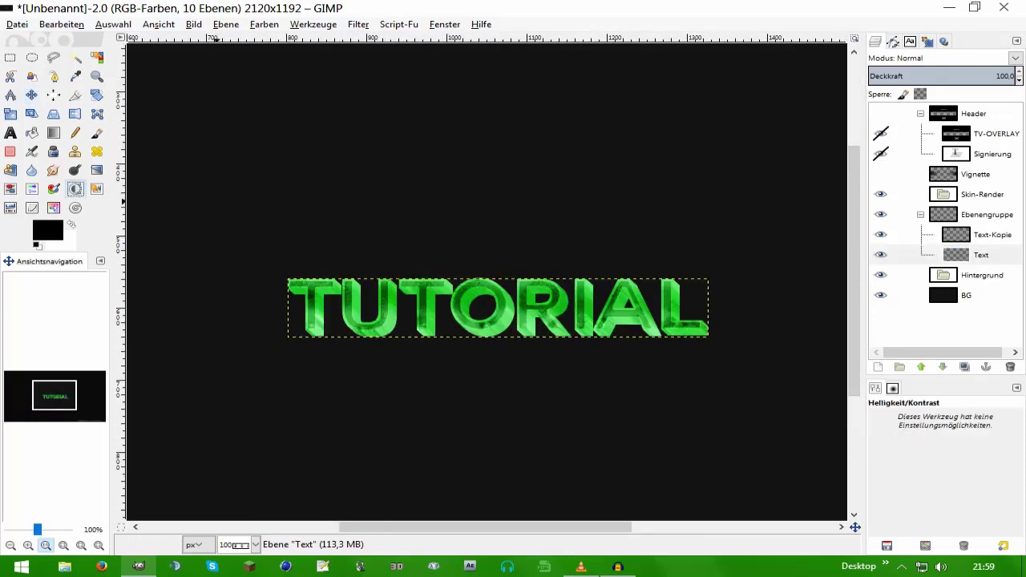
{"action": "scroll", "coordinate": [373, 301], "scroll_direction": "down", "scroll_amount": 1}
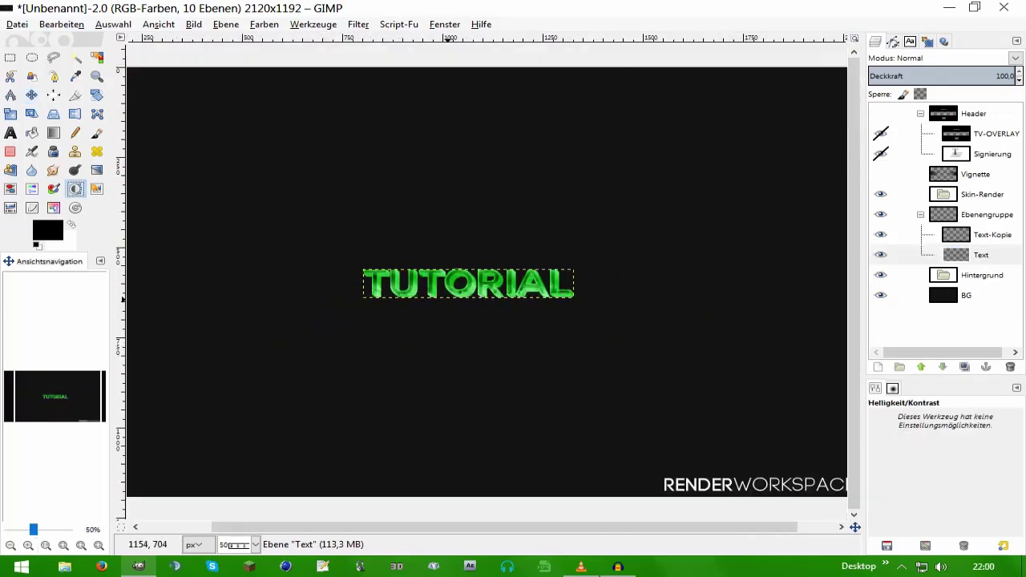
{"action": "left_click", "coordinate": [46, 545]}
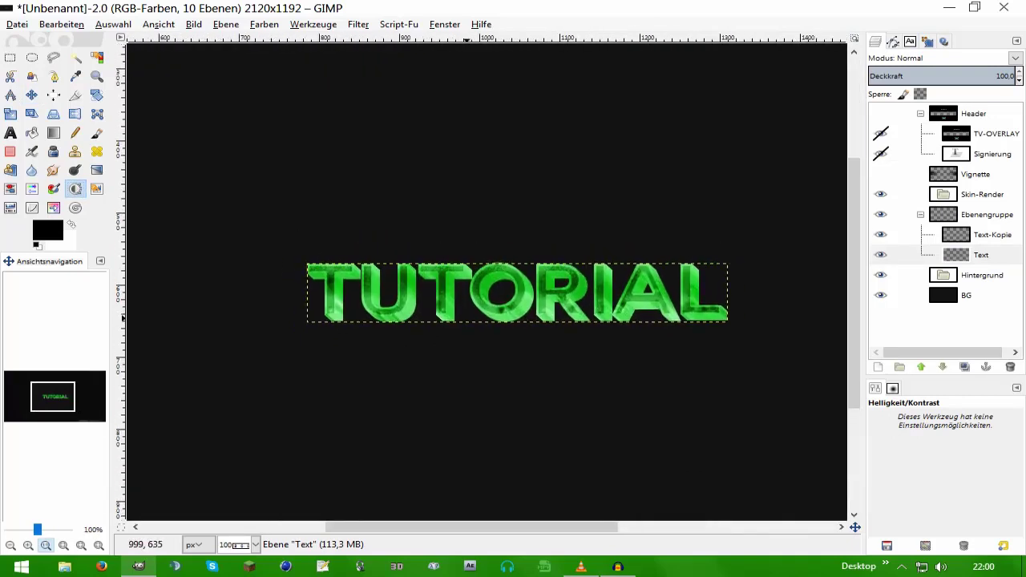
{"action": "left_click", "coordinate": [641, 290]}
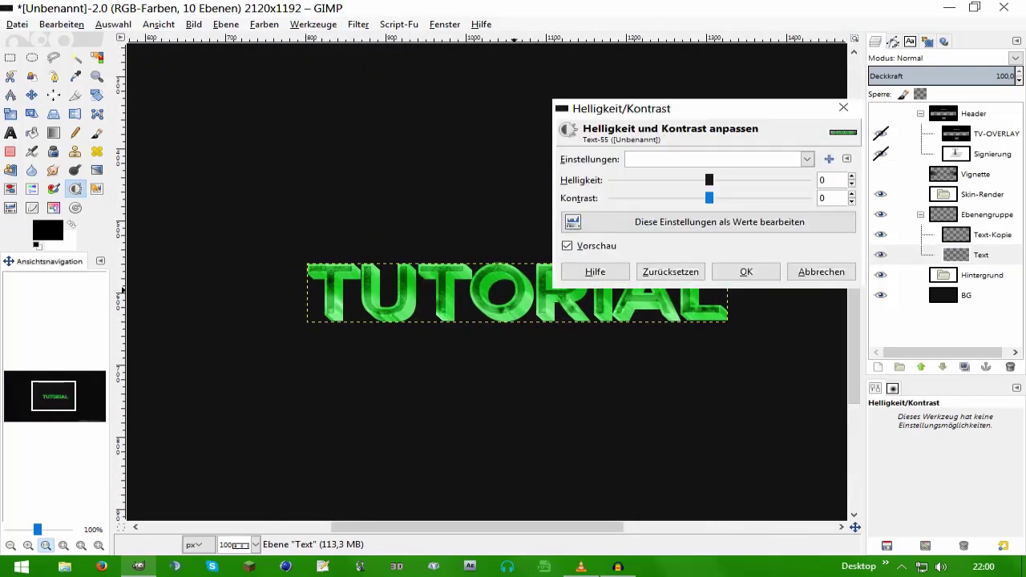
{"action": "left_click_drag", "start_coordinate": [709, 179], "coordinate": [810, 180]}
{"action": "left_click", "coordinate": [670, 271]}
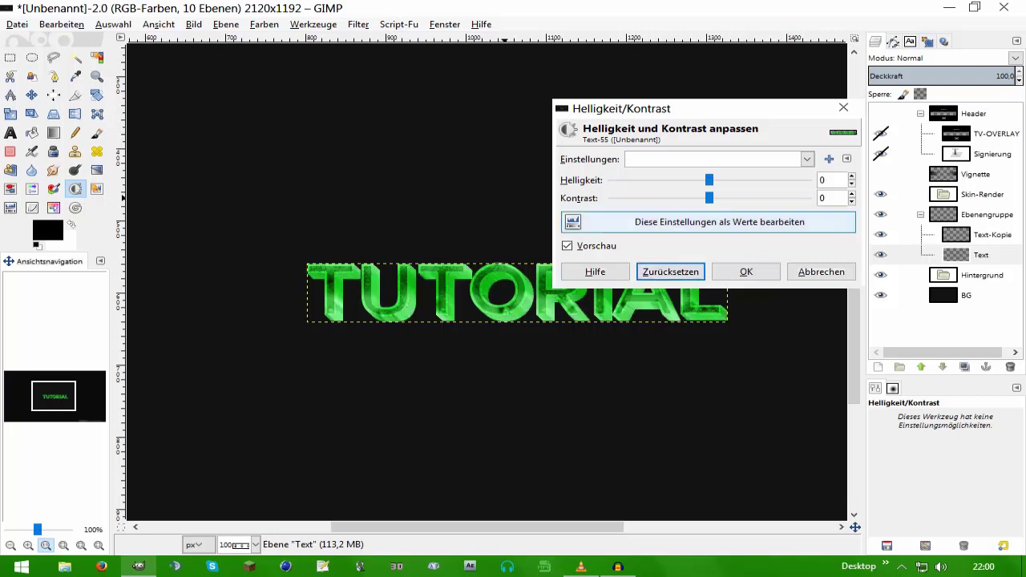
{"action": "mouse_move", "coordinate": [709, 198]}
{"action": "left_mouse_down"}
{"action": "mouse_move", "coordinate": [807, 198]}
{"action": "mouse_move", "coordinate": [635, 198]}
{"action": "left_mouse_up"}
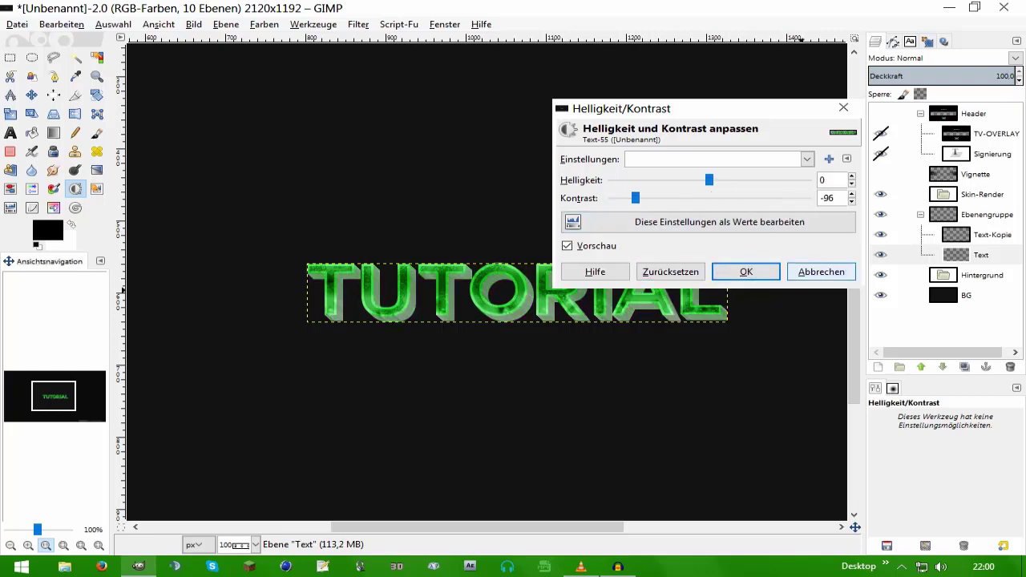
{"action": "left_click", "coordinate": [821, 272]}
- Apply a Curves adjustment bending the Value curve down to darken the text's midtones
{"action": "left_click", "coordinate": [31, 207]}
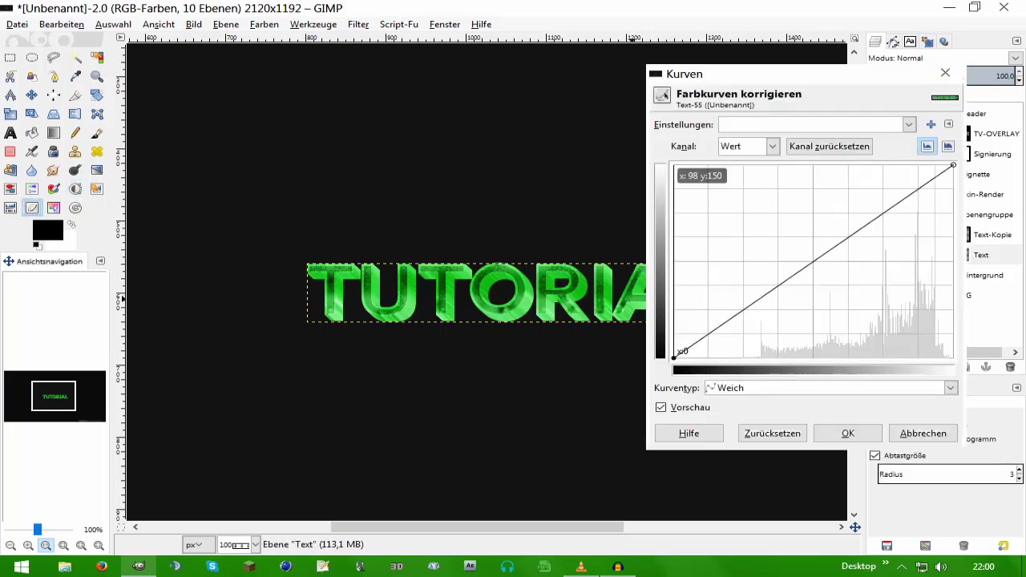
{"action": "mouse_move", "coordinate": [780, 244]}
{"action": "left_mouse_down"}
{"action": "mouse_move", "coordinate": [746, 212]}
{"action": "mouse_move", "coordinate": [836, 305]}
{"action": "mouse_move", "coordinate": [934, 351]}
{"action": "mouse_move", "coordinate": [884, 307]}
{"action": "mouse_move", "coordinate": [839, 298]}
{"action": "mouse_move", "coordinate": [872, 319]}
{"action": "left_mouse_up"}
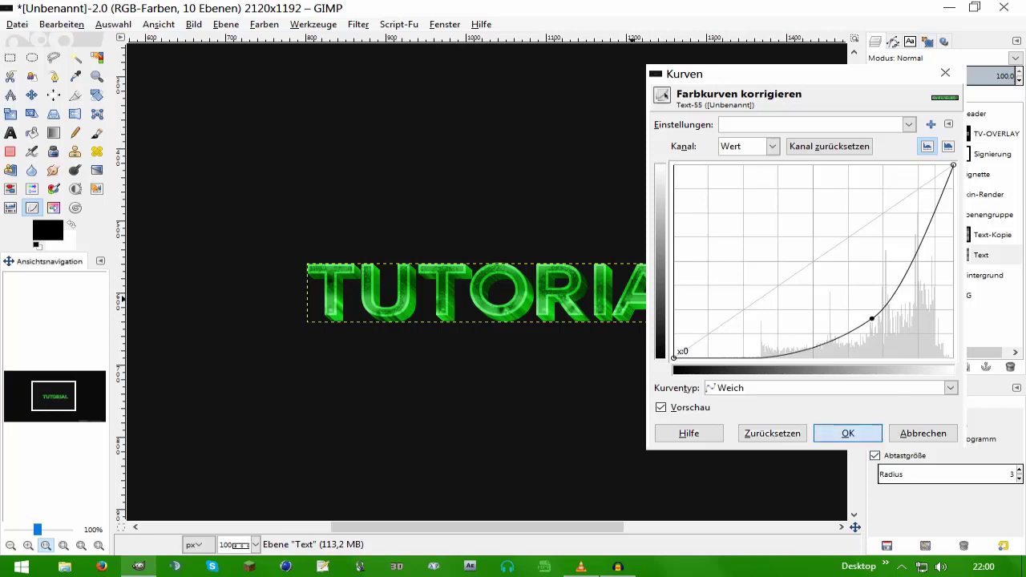
{"action": "left_click", "coordinate": [847, 433]}
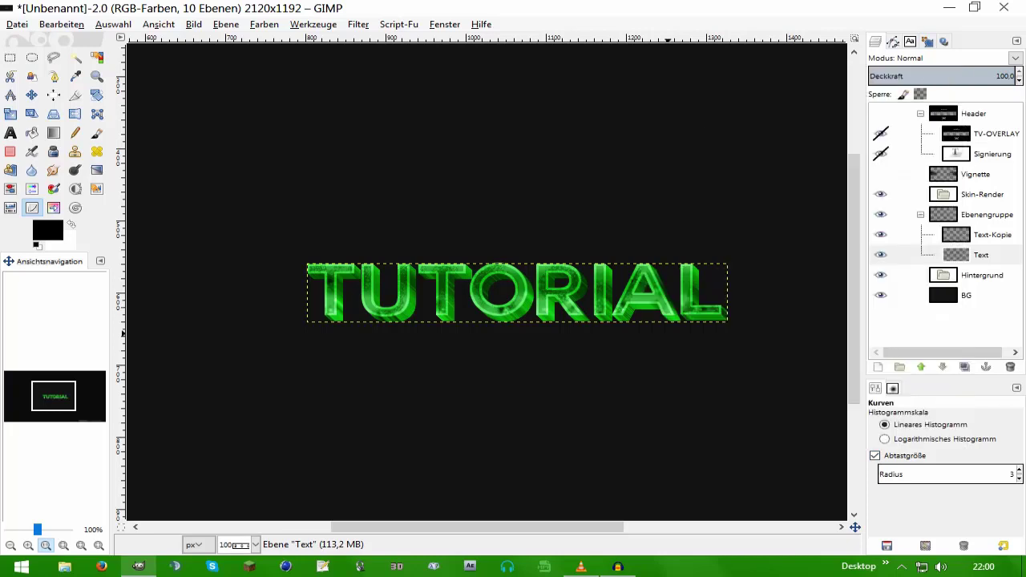
{"action": "key", "text": "minus"}
{"action": "key", "text": "minus"}
- Merge Text-Kopie down into Text with Nach unten vereinen, then bring up the Schlagschatten filter
{"action": "key", "text": "r"}
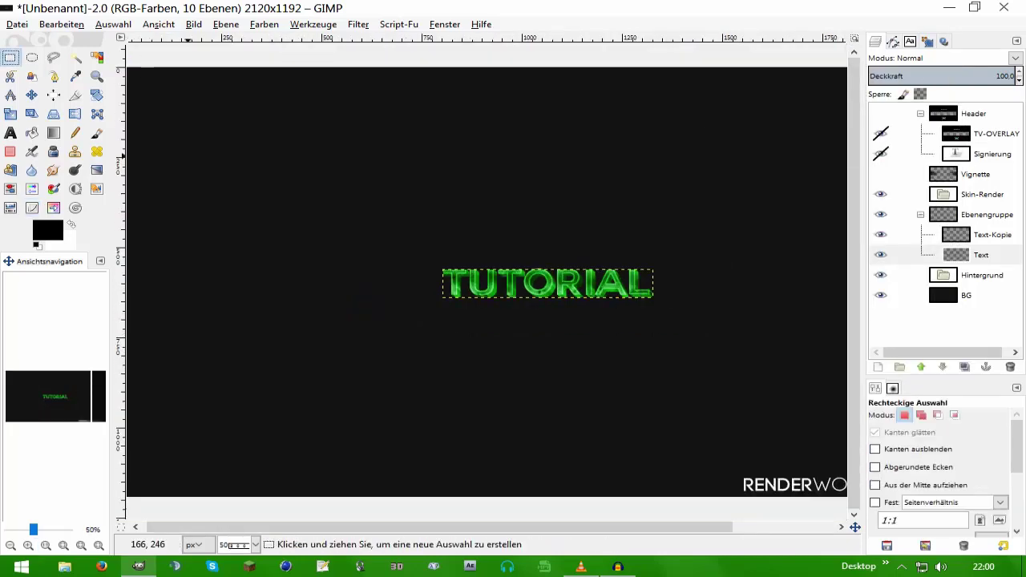
{"action": "left_click", "coordinate": [46, 545]}
{"action": "scroll", "coordinate": [546, 289], "scroll_direction": "right", "scroll_amount": 3}
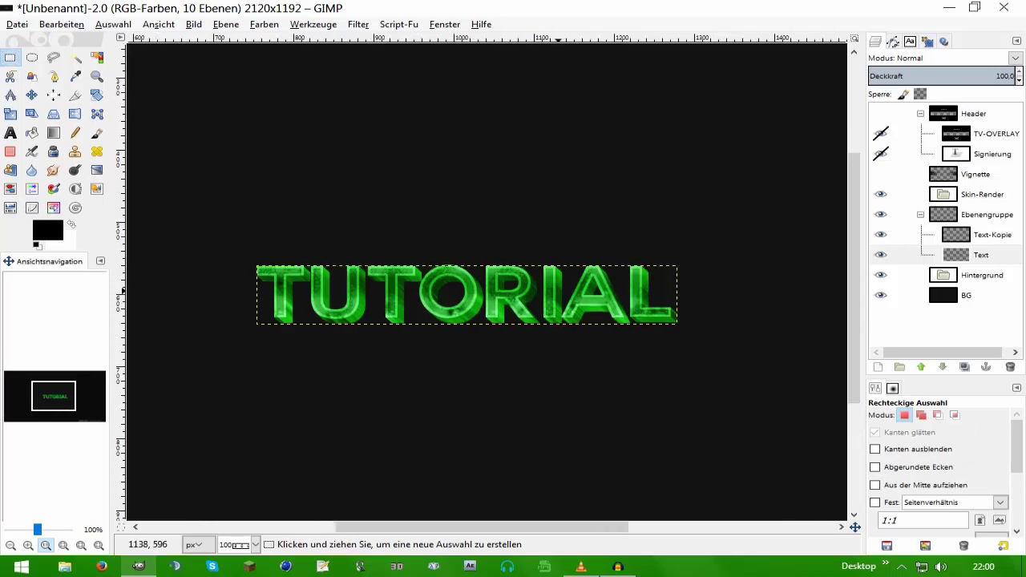
{"action": "key", "text": "minus"}
{"action": "key", "text": "minus"}
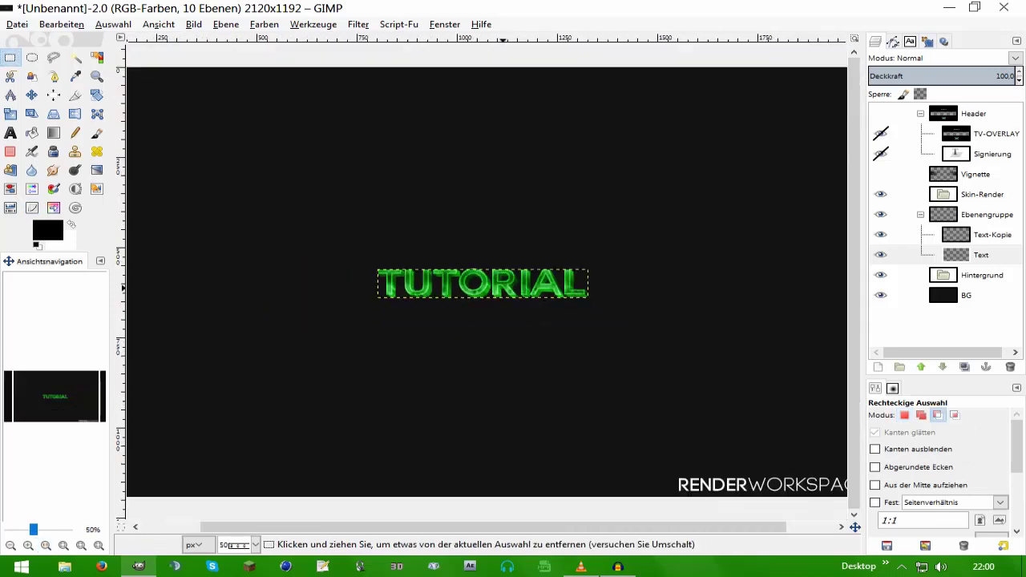
{"action": "key", "text": "plus"}
{"action": "key", "text": "plus"}
{"action": "key", "text": "plus"}
{"action": "left_click", "coordinate": [993, 234]}
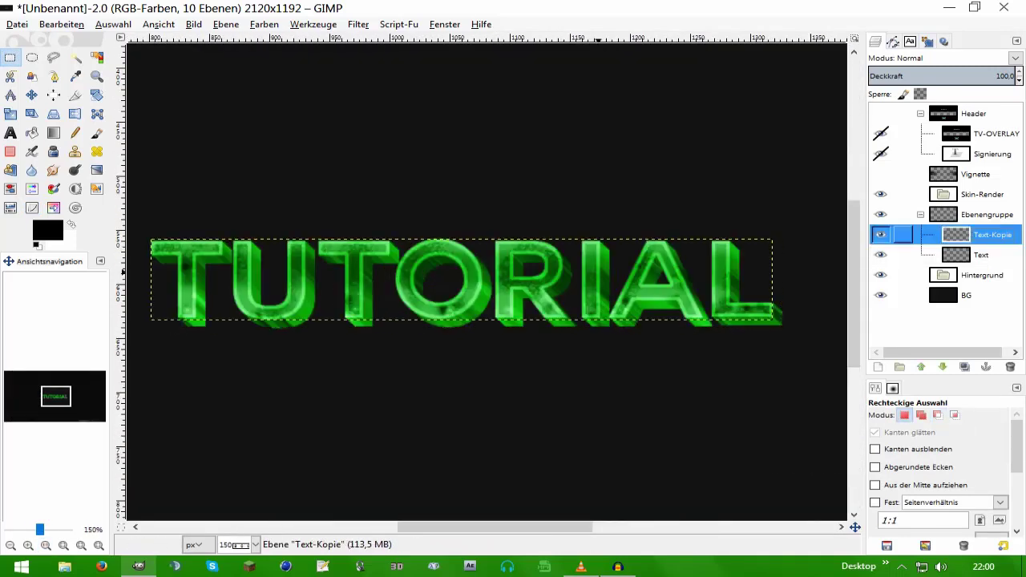
{"action": "right_click", "coordinate": [954, 234]}
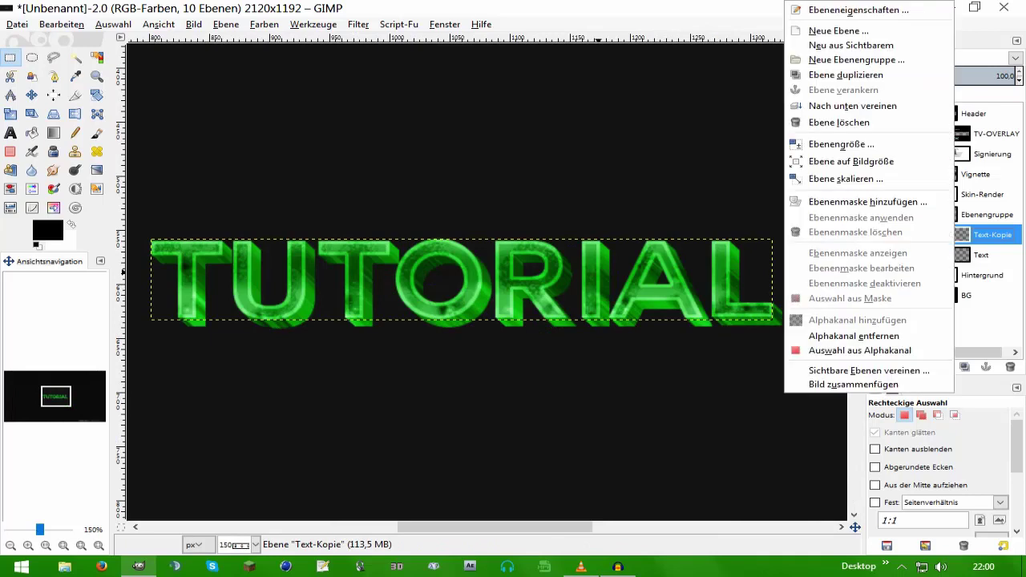
{"action": "left_click", "coordinate": [852, 106]}
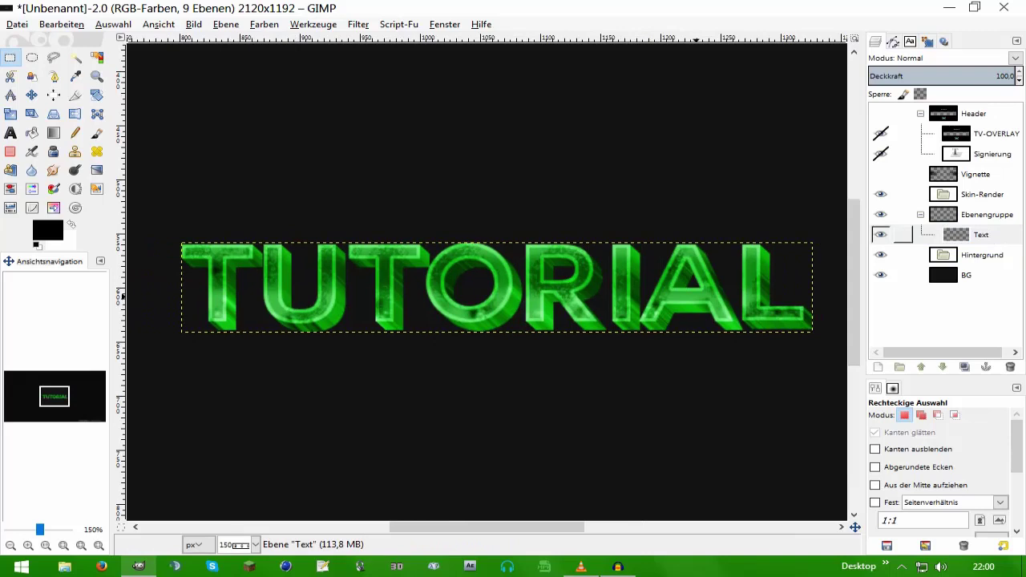
{"action": "left_click", "coordinate": [398, 24]}
{"action": "mouse_move", "coordinate": [407, 149]}
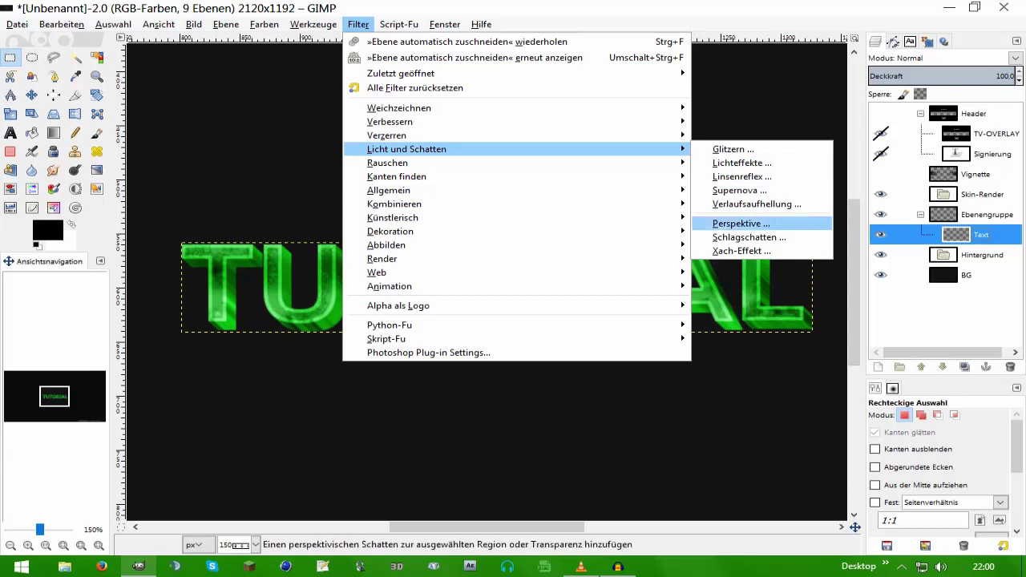
{"action": "left_click", "coordinate": [749, 237]}
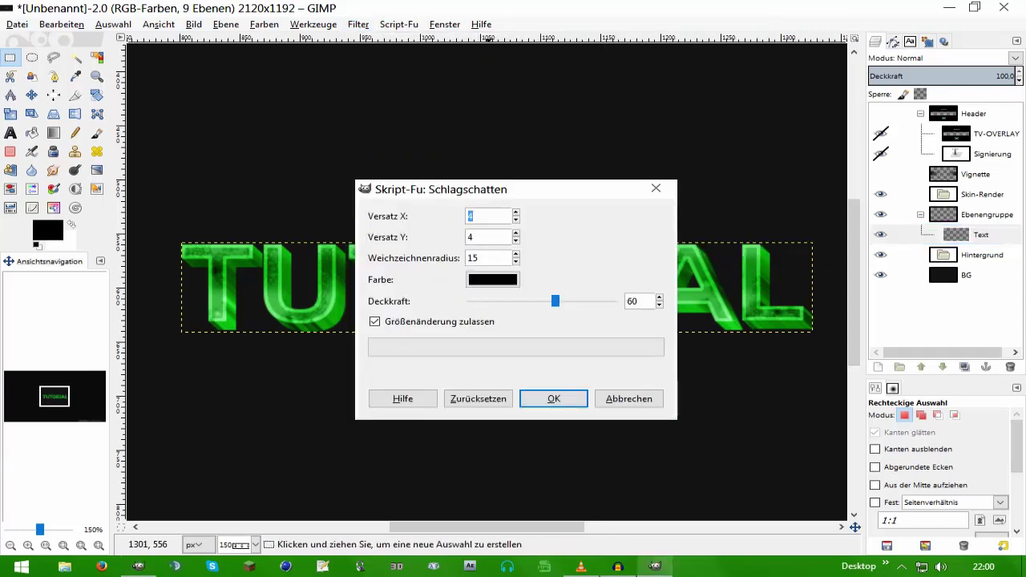
- Add the drop shadow with offsets 0, blur 15, opacity 60 and resizing disabled, then select Text
{"action": "type", "text": "1"}
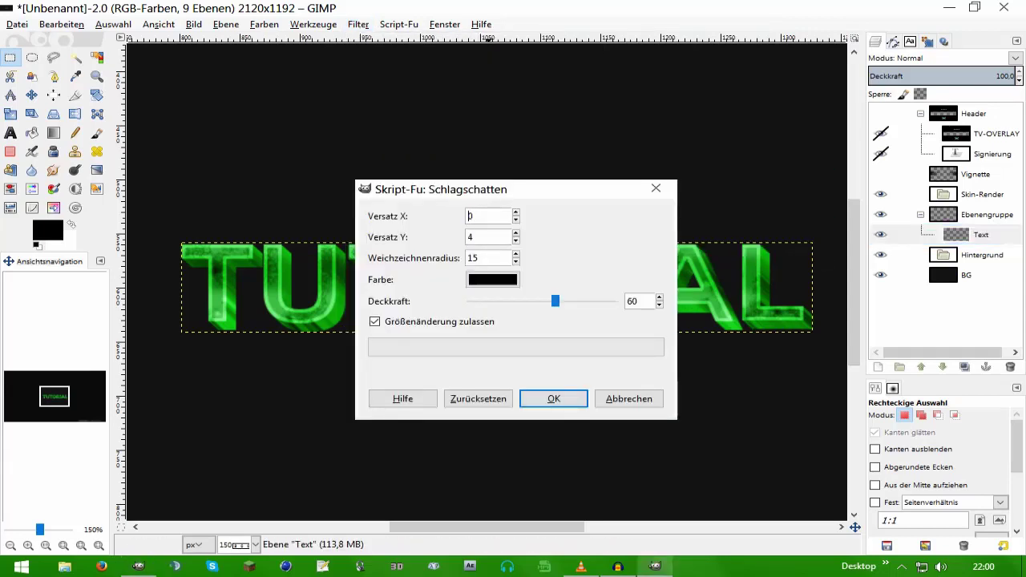
{"action": "key", "text": "Tab"}
{"action": "type", "text": "0"}
{"action": "left_click", "coordinate": [374, 321]}
{"action": "left_click", "coordinate": [554, 399]}
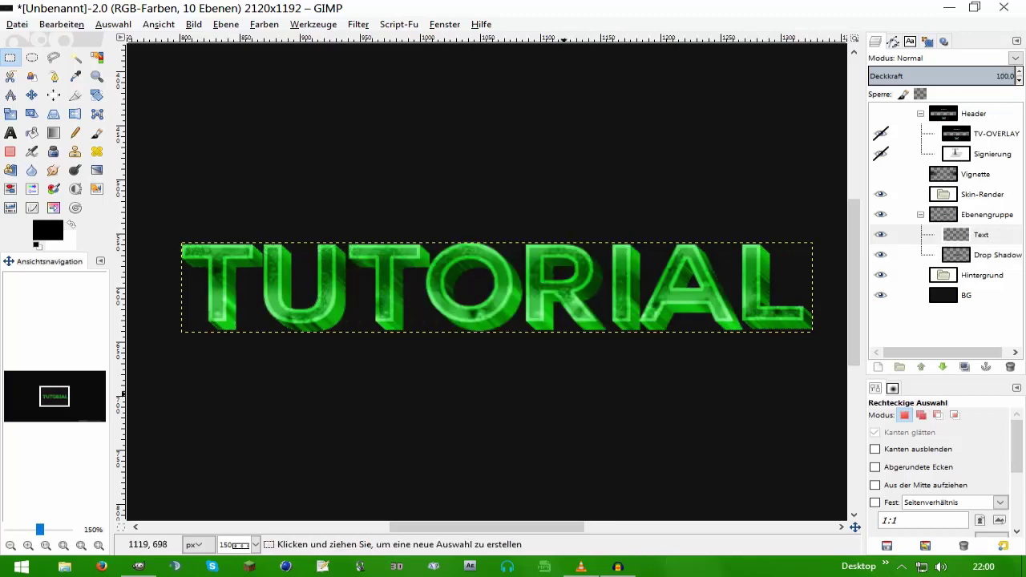
{"action": "left_click", "coordinate": [902, 235]}
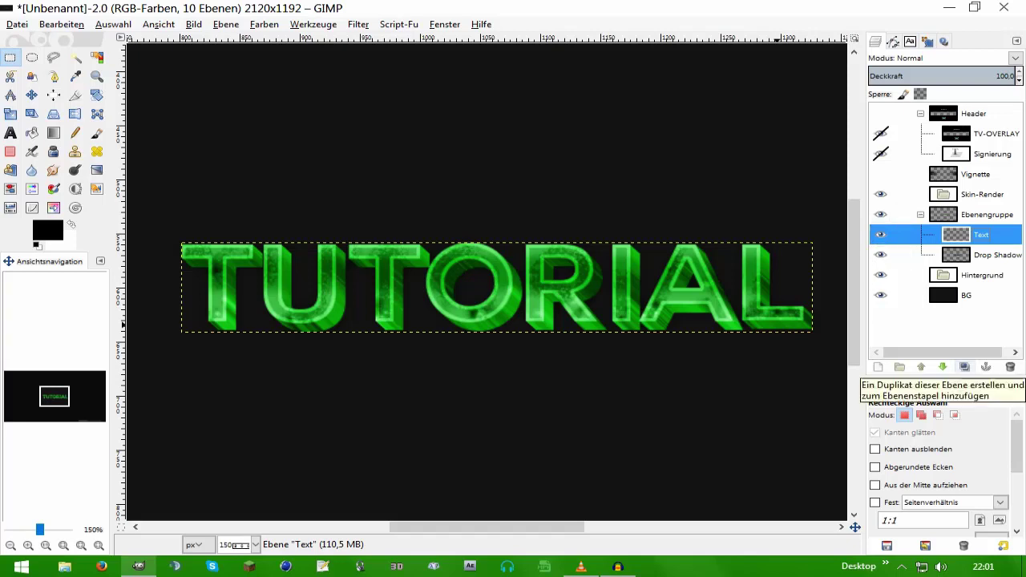
- Duplicate the Text layer and apply a 15 px Gaussian blur to the copy
{"action": "left_click", "coordinate": [964, 366]}
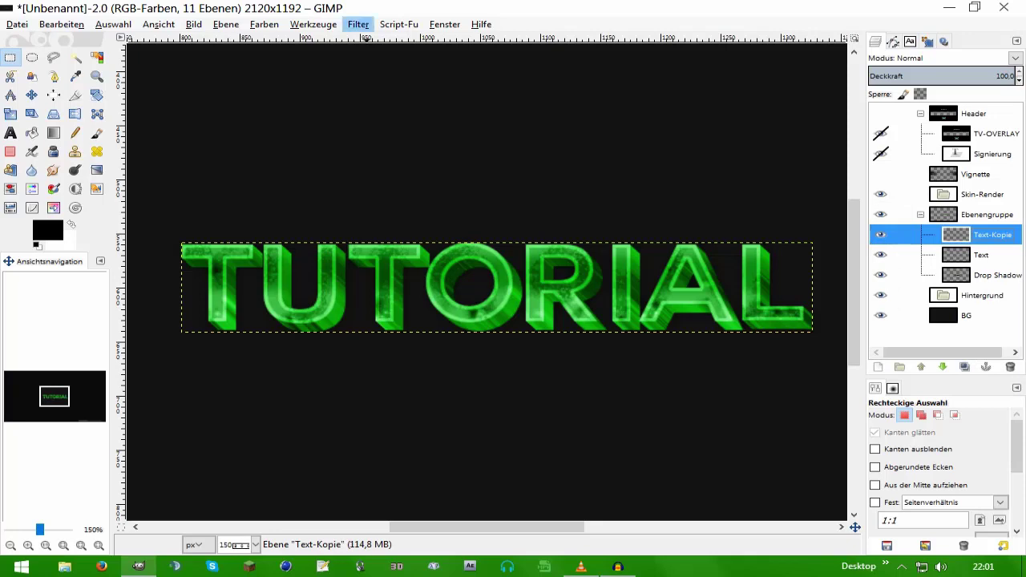
{"action": "left_click", "coordinate": [359, 25]}
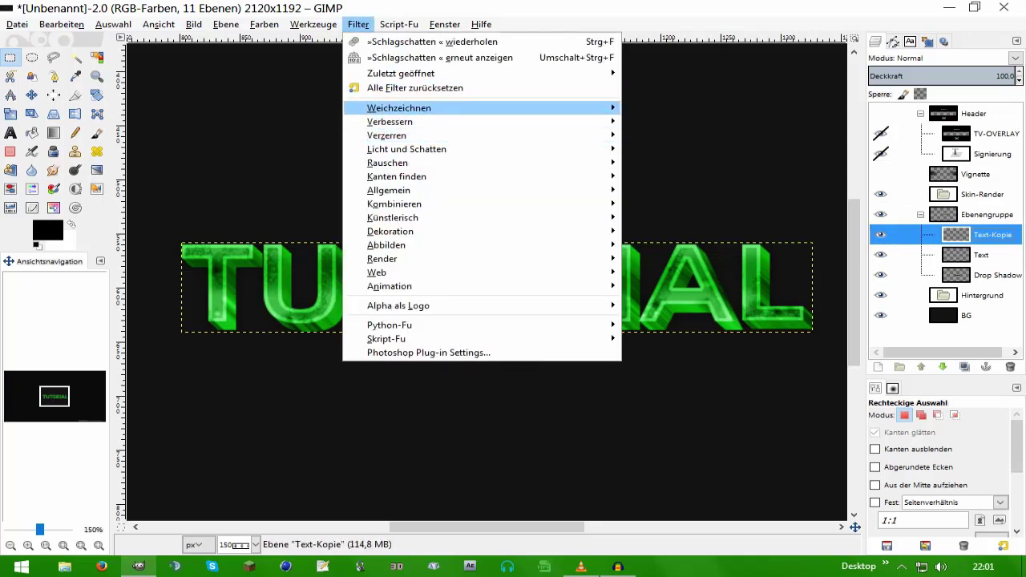
{"action": "left_click", "coordinate": [701, 122]}
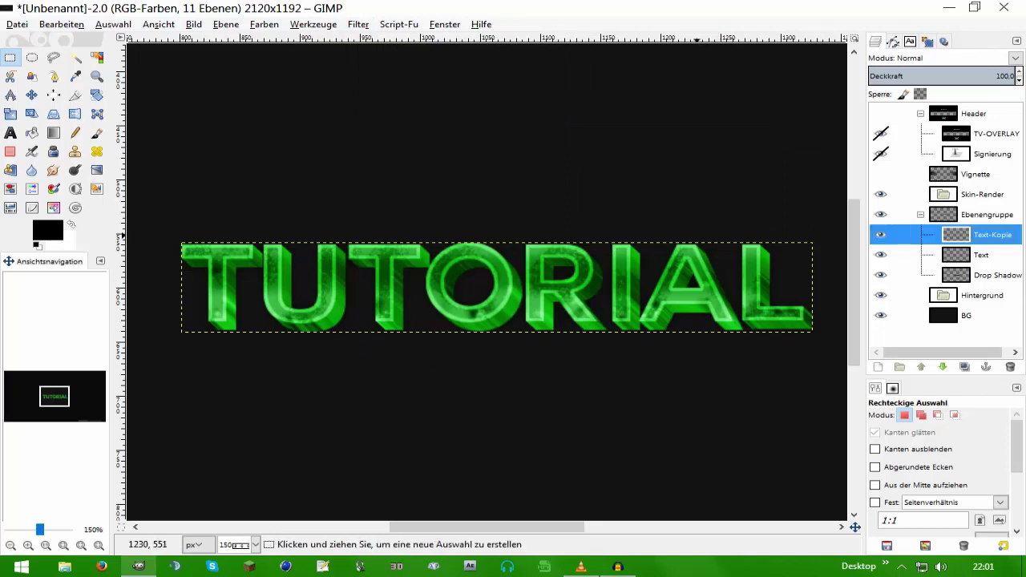
{"action": "key", "text": "ctrl+shift+f"}
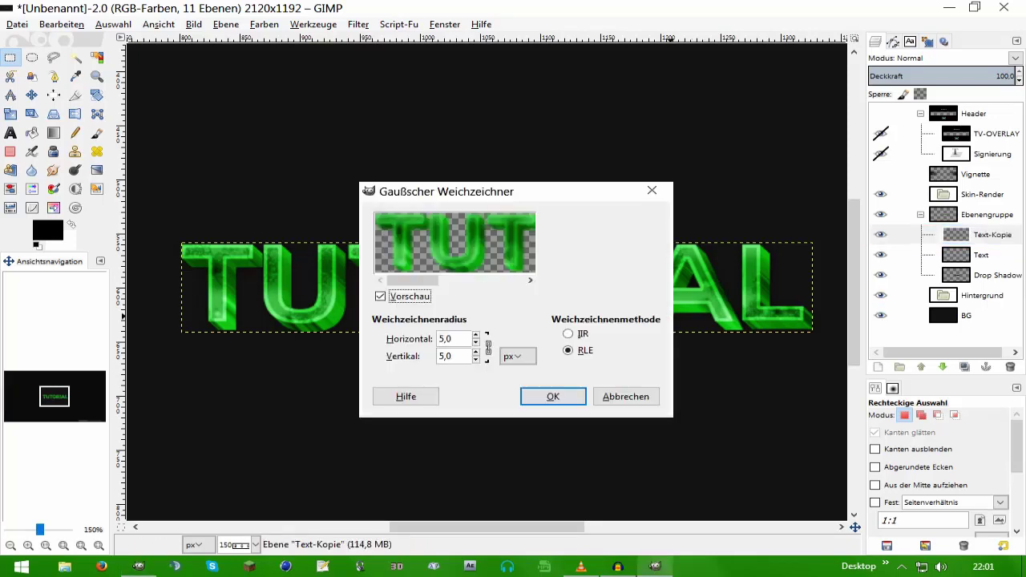
{"action": "key", "text": "Tab"}
{"action": "key", "text": "Up"}
{"action": "key", "text": "Up"}
{"action": "key", "text": "Up"}
{"action": "key", "text": "Up"}
{"action": "key", "text": "Up"}
{"action": "key", "text": "Up"}
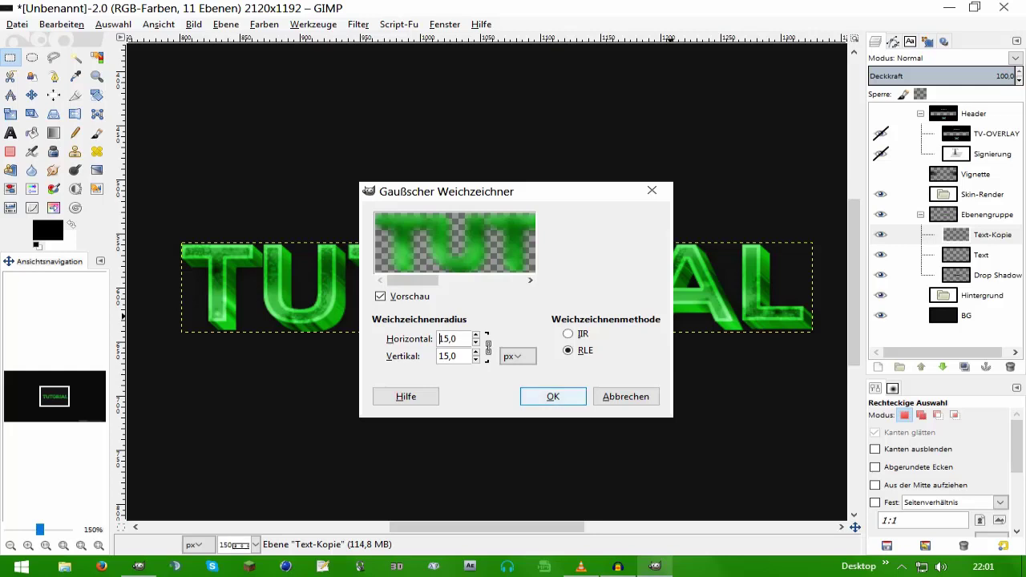
{"action": "key", "text": "Return"}
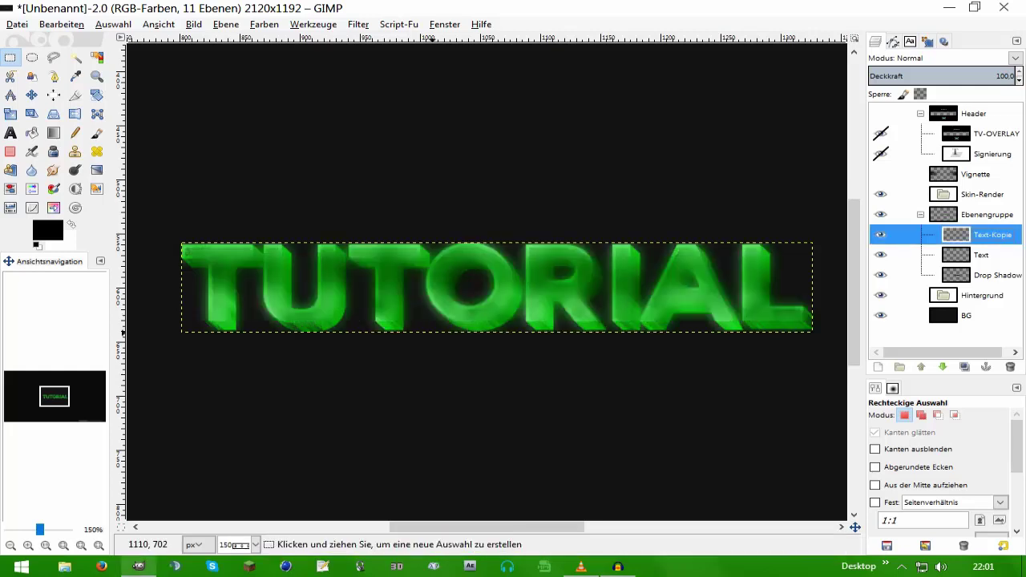
- View the image at actual size and bring up the layer blend modes list
{"action": "key", "text": "minus"}
{"action": "key", "text": "minus"}
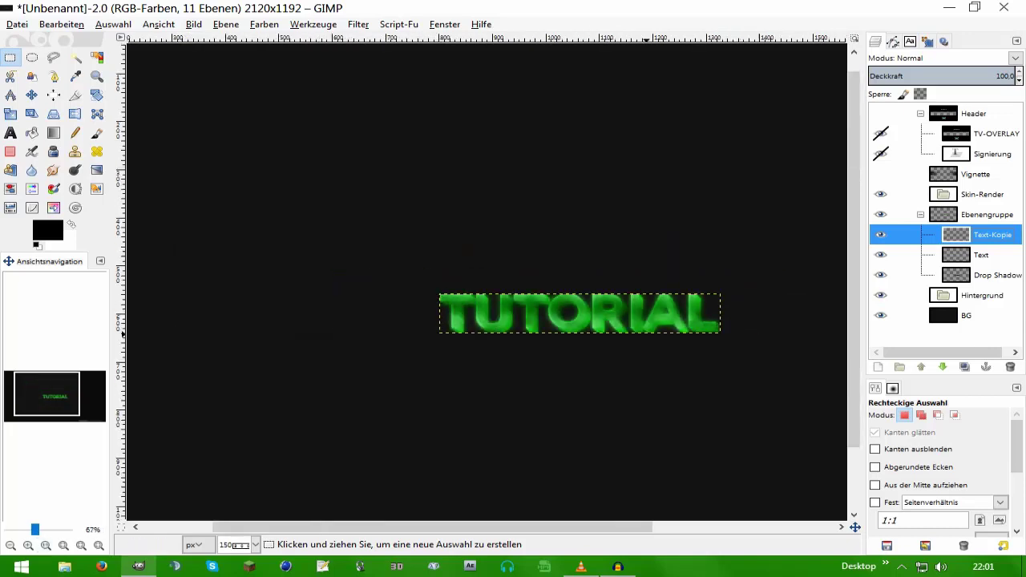
{"action": "left_click", "coordinate": [46, 545]}
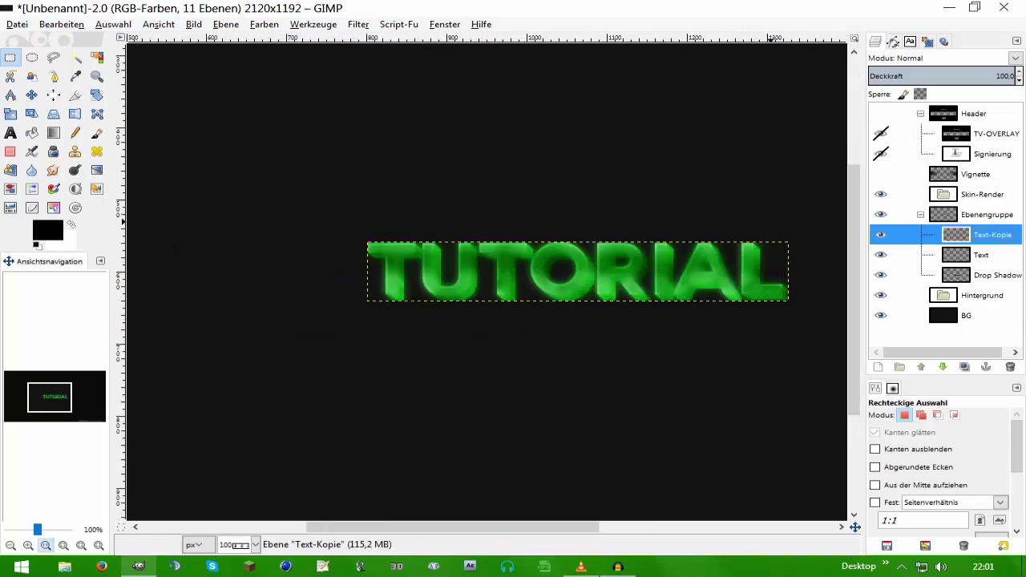
{"action": "left_click", "coordinate": [1015, 58]}
{"action": "left_click", "coordinate": [931, 110]}
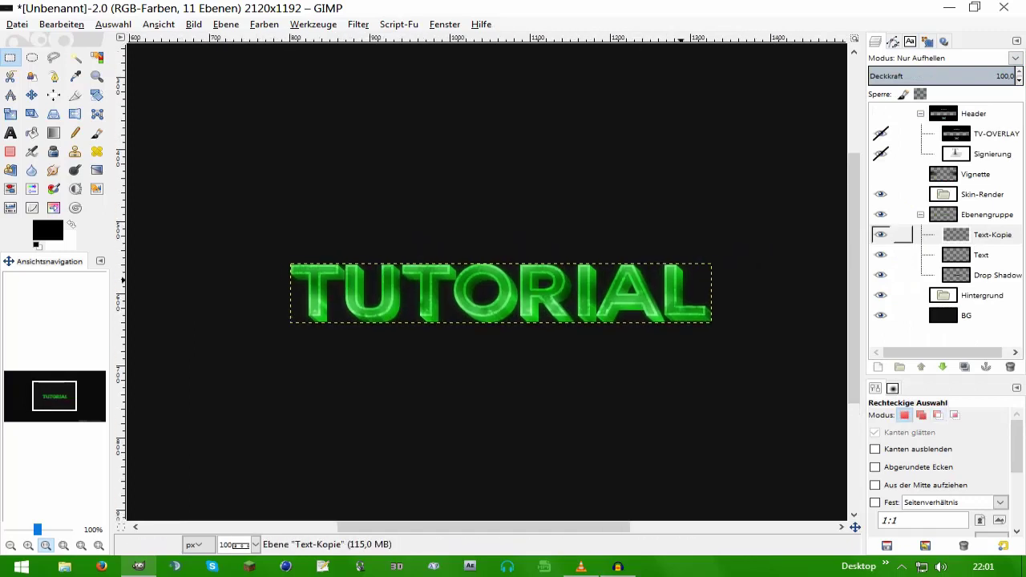
{"action": "left_click", "coordinate": [903, 234]}
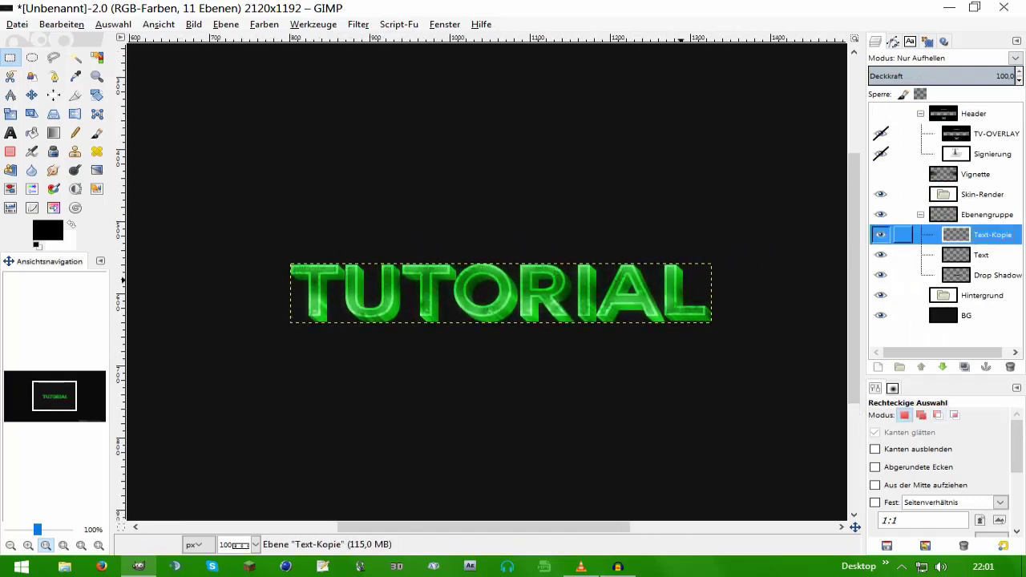
{"action": "scroll", "coordinate": [621, 290], "scroll_direction": "up", "scroll_amount": 1}
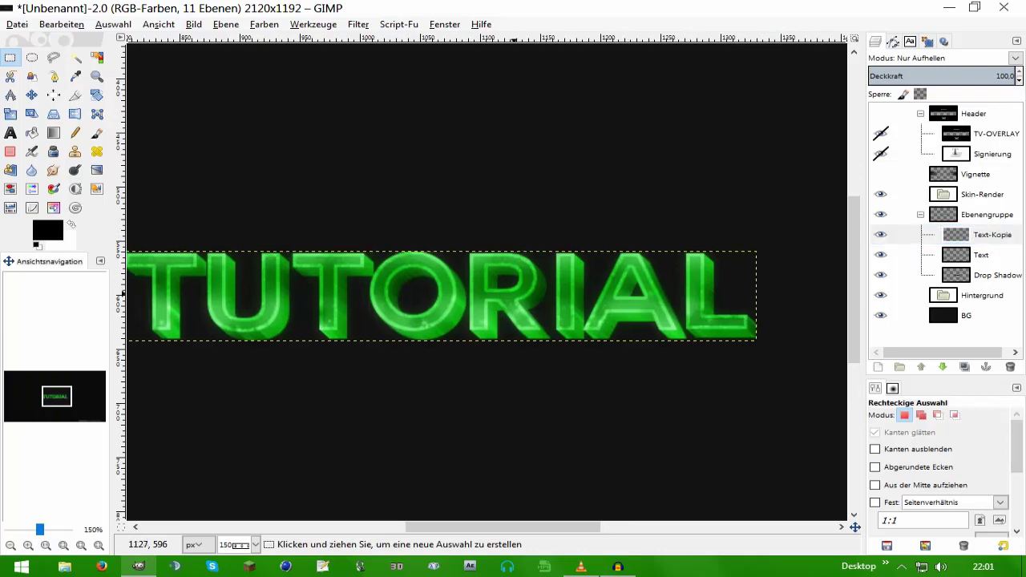
{"action": "left_click", "coordinate": [902, 234]}
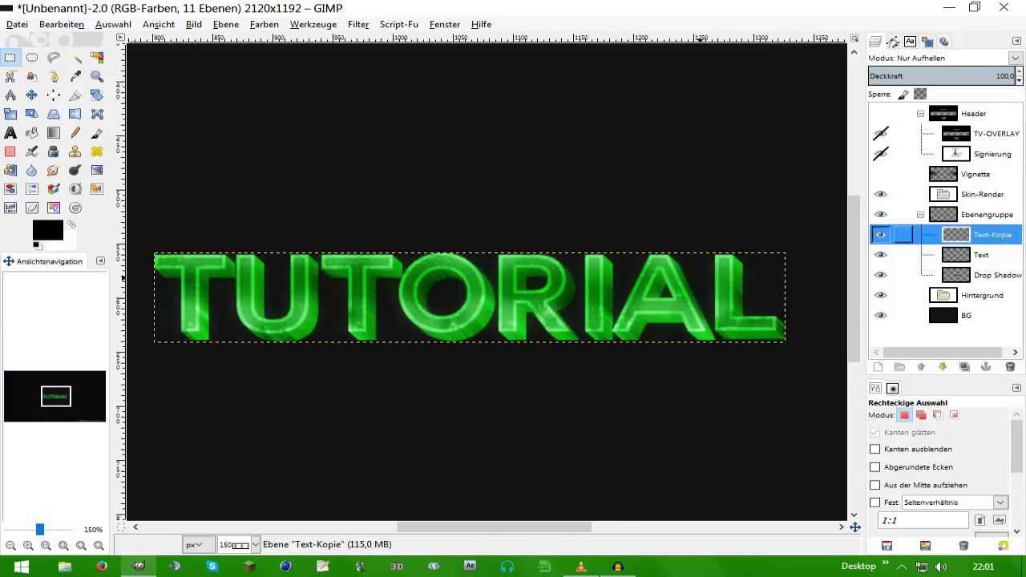
{"action": "left_click", "coordinate": [880, 234]}
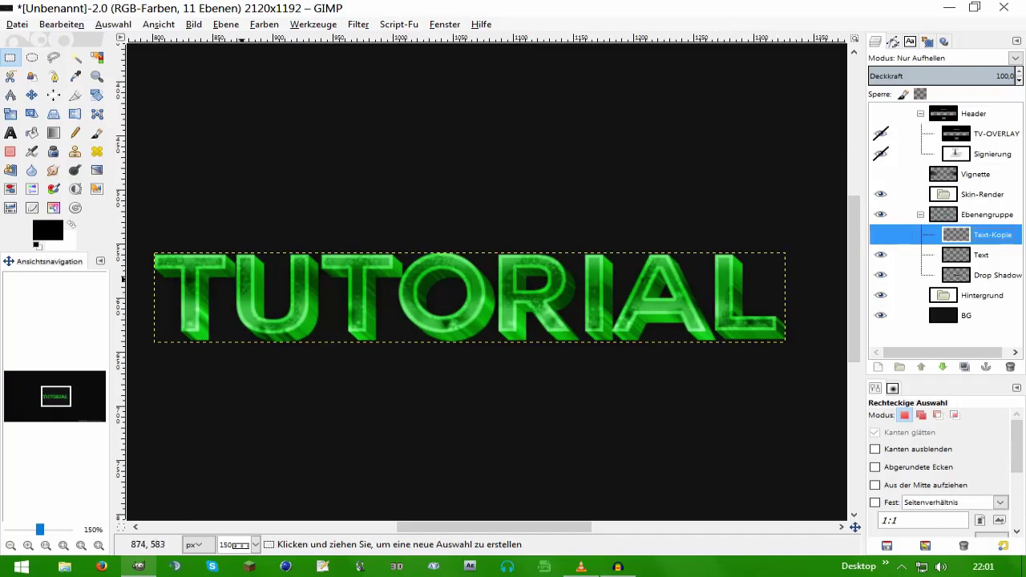
{"action": "left_click", "coordinate": [881, 234]}
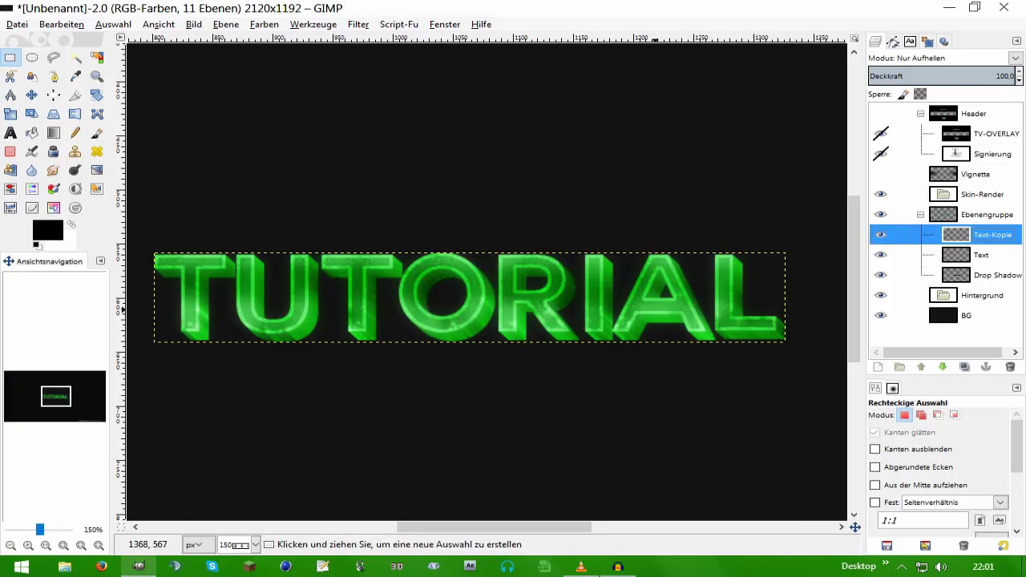
{"action": "scroll", "coordinate": [652, 308], "scroll_direction": "down", "scroll_amount": 1}
{"action": "scroll", "coordinate": [652, 308], "scroll_direction": "down", "scroll_amount": 1}
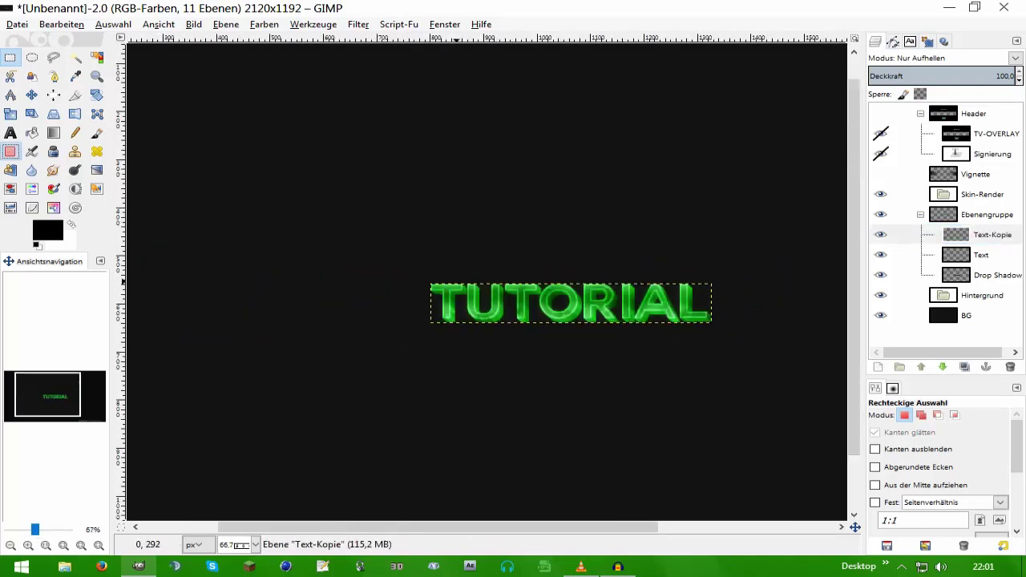
- Select the Eraser, adjust its size, and load the 'Eraser Soft' tool preset
{"action": "left_click", "coordinate": [10, 150]}
{"action": "scroll", "coordinate": [593, 312], "scroll_direction": "up", "scroll_amount": 1}
{"action": "scroll", "coordinate": [593, 313], "scroll_direction": "up", "scroll_amount": 1}
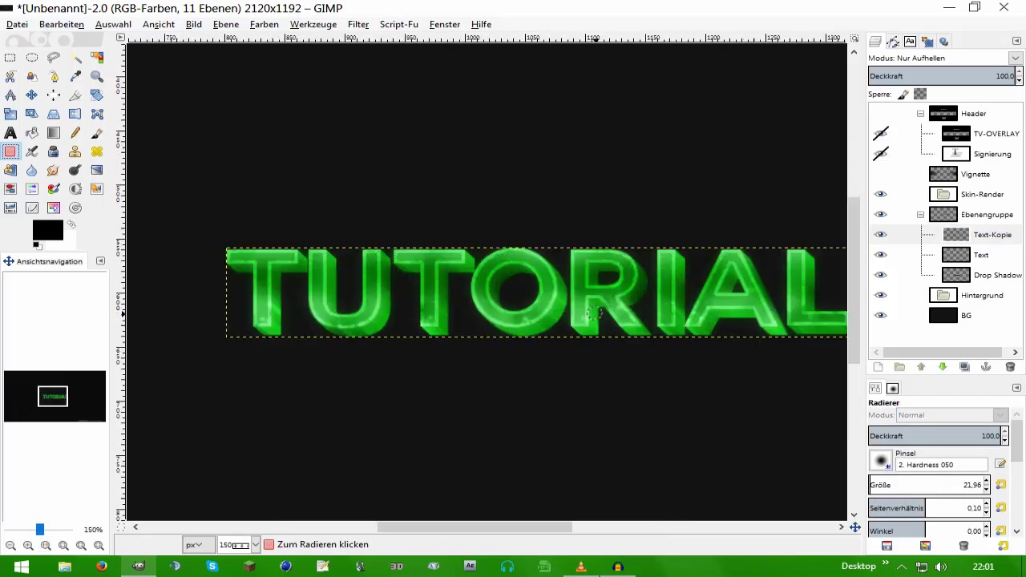
{"action": "left_click", "coordinate": [925, 545]}
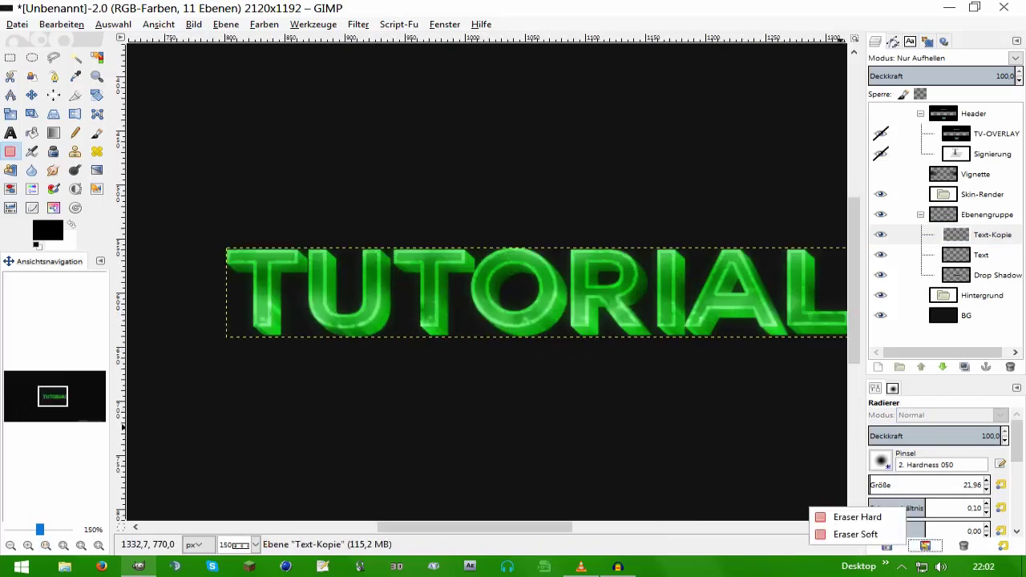
{"action": "left_click", "coordinate": [850, 536]}
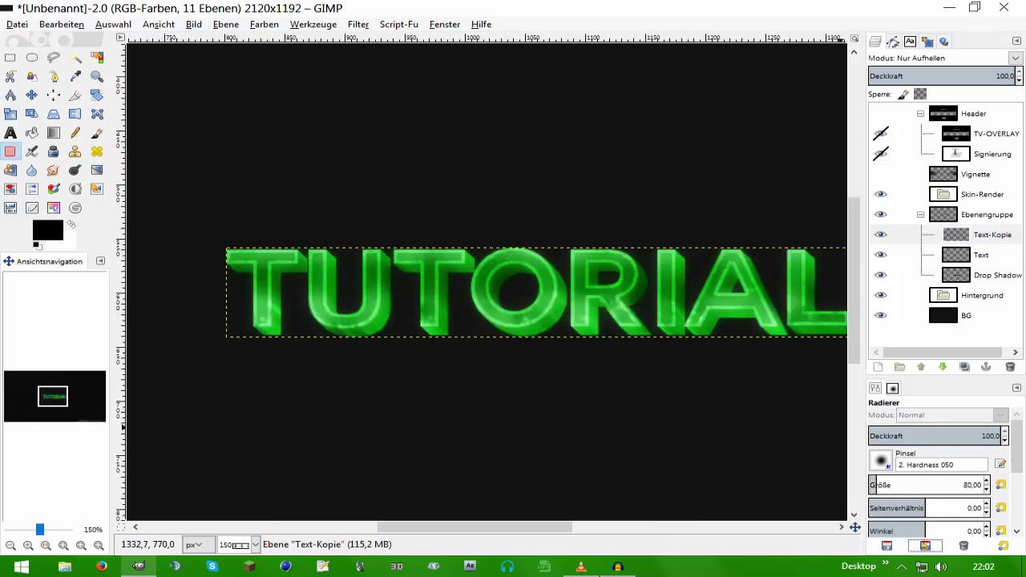
{"action": "left_click", "coordinate": [897, 482]}
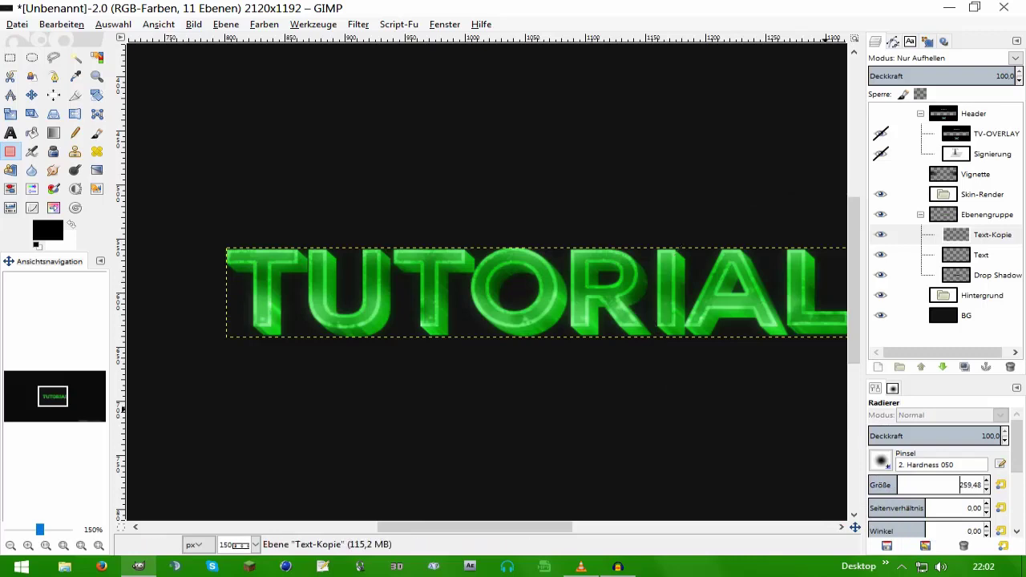
{"action": "left_click", "coordinate": [888, 484]}
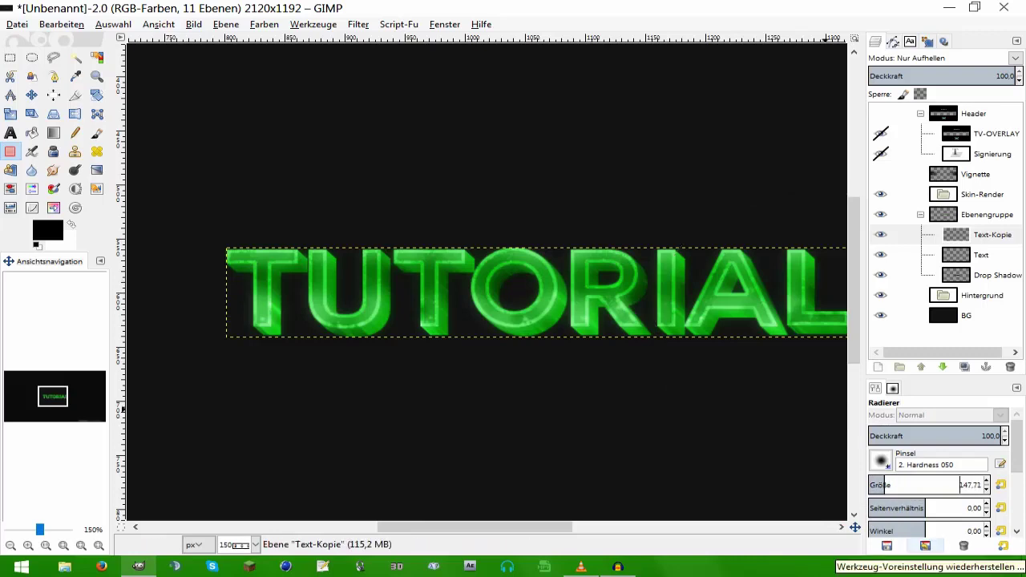
{"action": "left_click", "coordinate": [925, 546]}
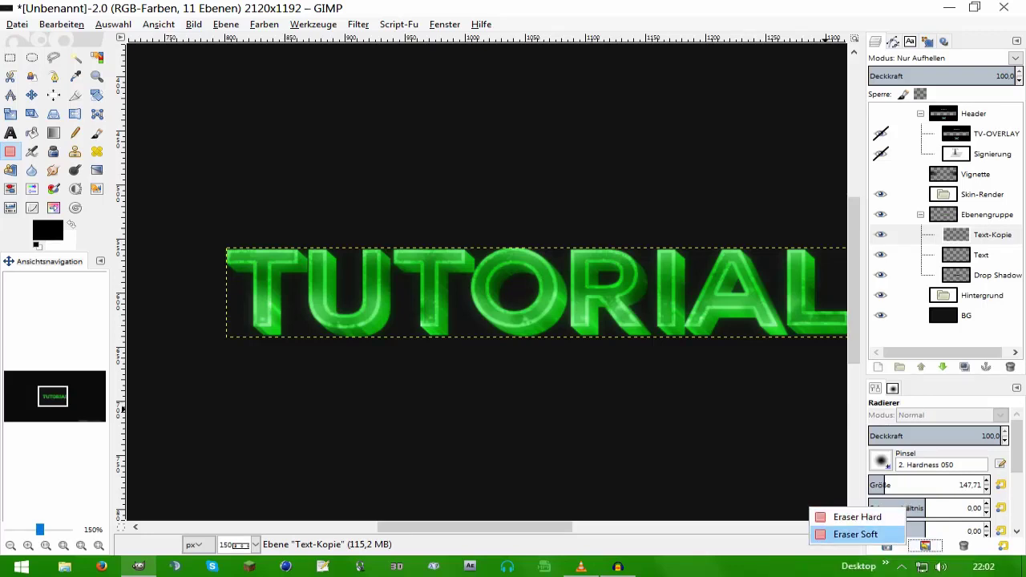
{"action": "left_click", "coordinate": [856, 534]}
- Browse the Paintbrush presets without choosing one, then return to the Eraser
{"action": "left_click", "coordinate": [97, 133]}
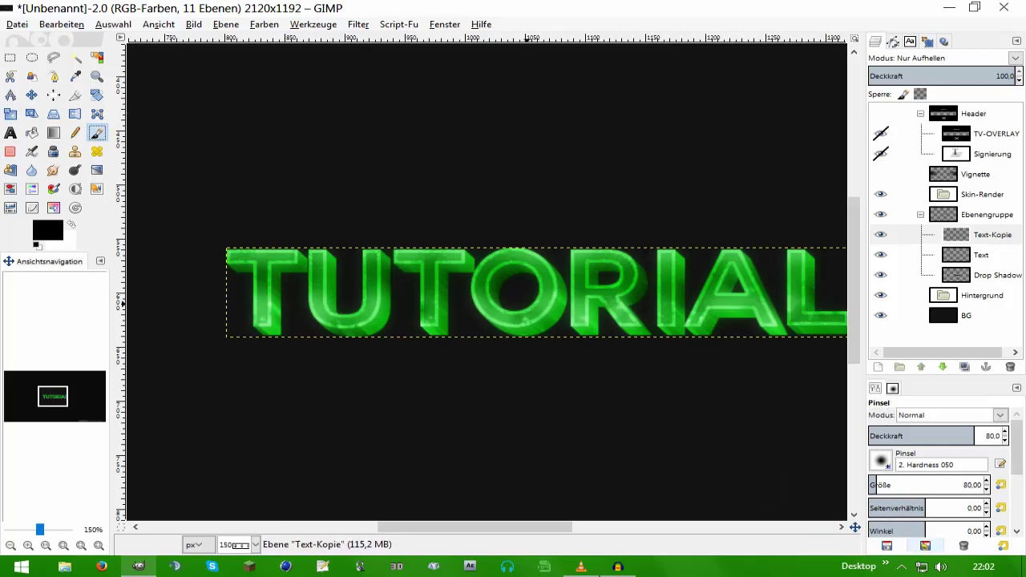
{"action": "left_click", "coordinate": [925, 546]}
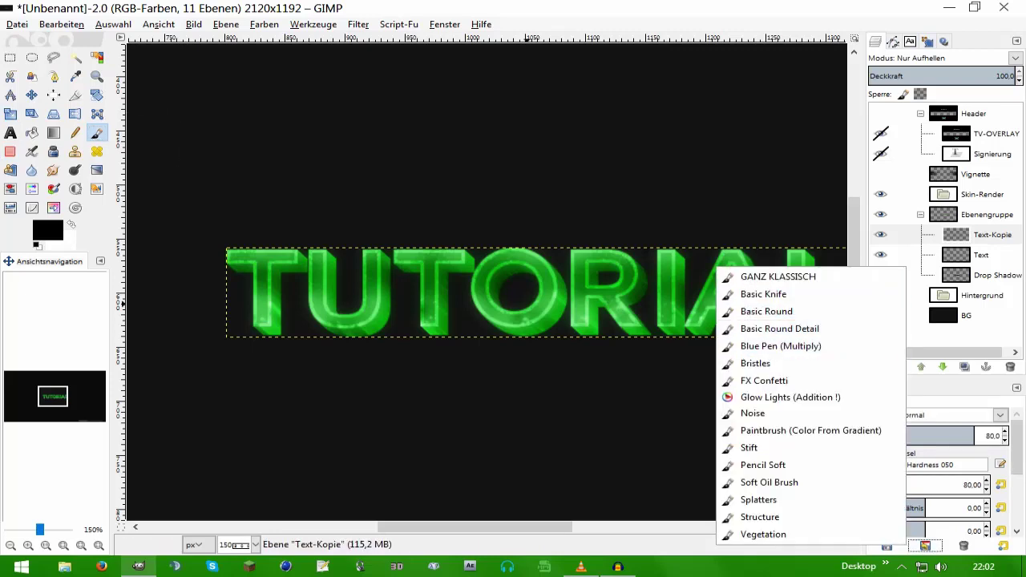
{"action": "key", "text": "Escape"}
{"action": "key", "text": "shift+e"}
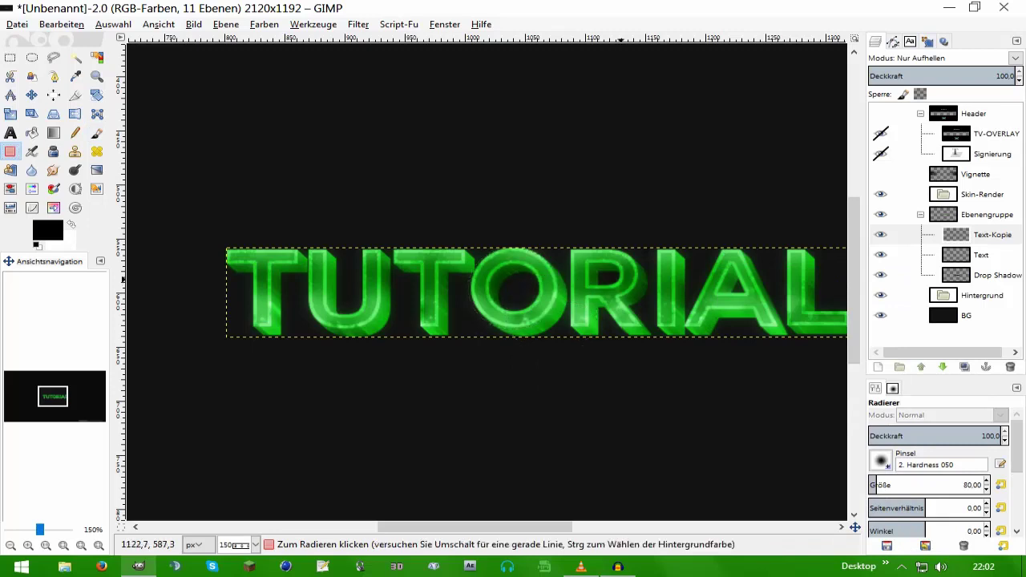
{"action": "scroll", "coordinate": [633, 321], "scroll_direction": "down", "scroll_amount": 1}
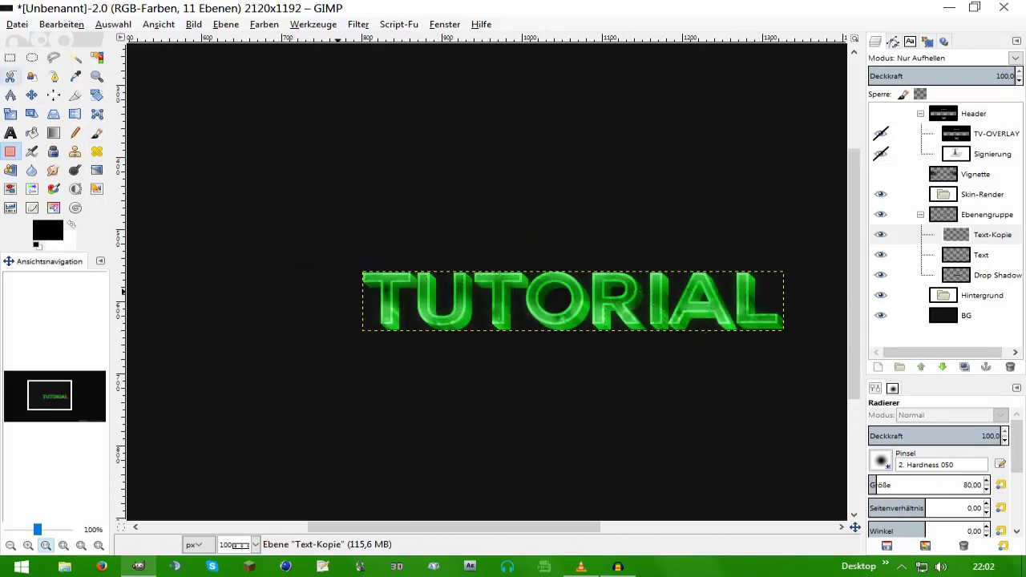
- Merge the Ebenengruppe layer group with 'Ebenengruppe vereinen', then pick a tool from Werkzeuge
{"action": "left_click", "coordinate": [9, 57]}
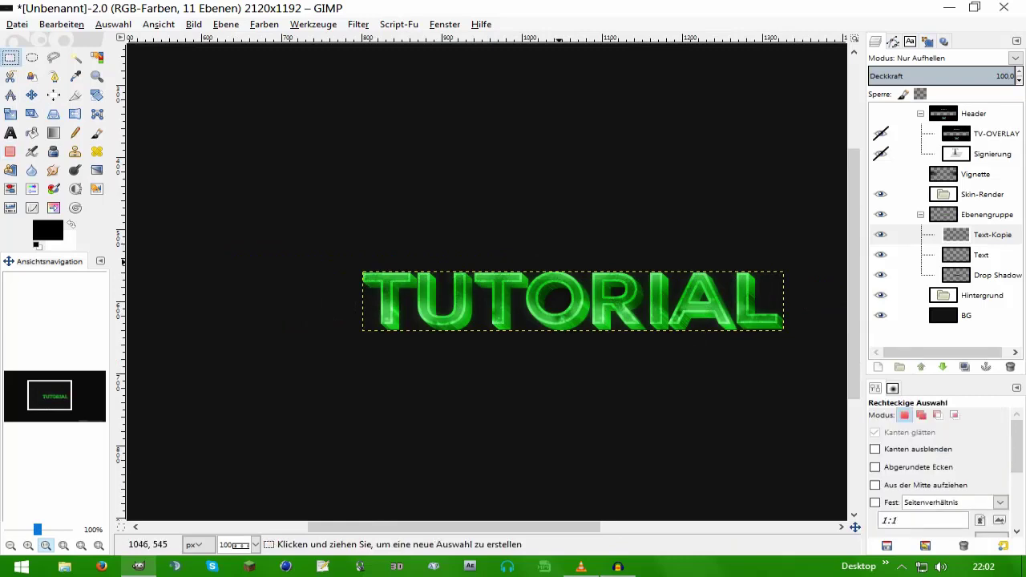
{"action": "scroll", "coordinate": [545, 269], "scroll_direction": "down", "scroll_amount": 1}
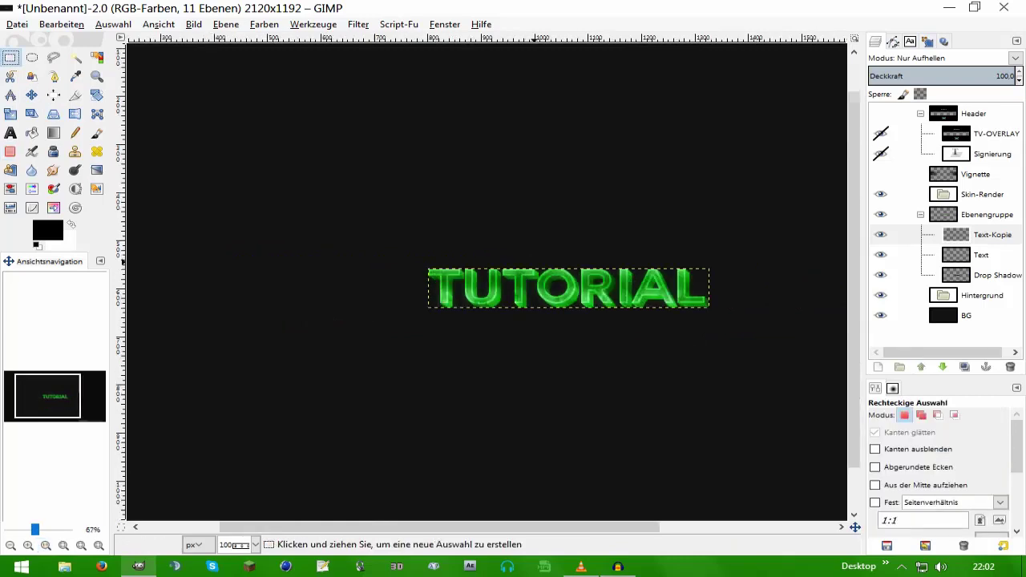
{"action": "scroll", "coordinate": [545, 269], "scroll_direction": "down", "scroll_amount": 1}
{"action": "right_click", "coordinate": [902, 214]}
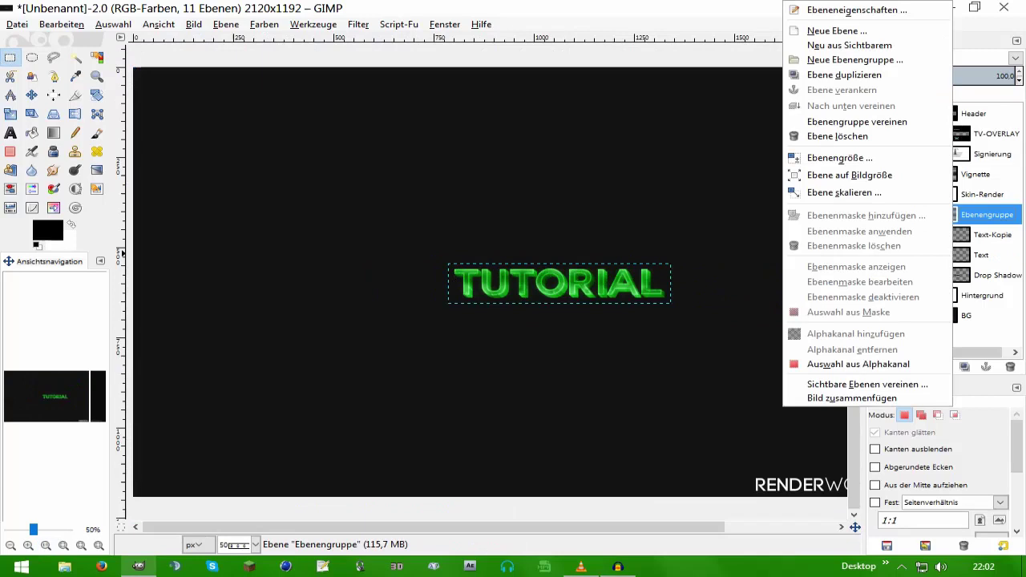
{"action": "key", "text": "Escape"}
{"action": "right_click", "coordinate": [954, 214]}
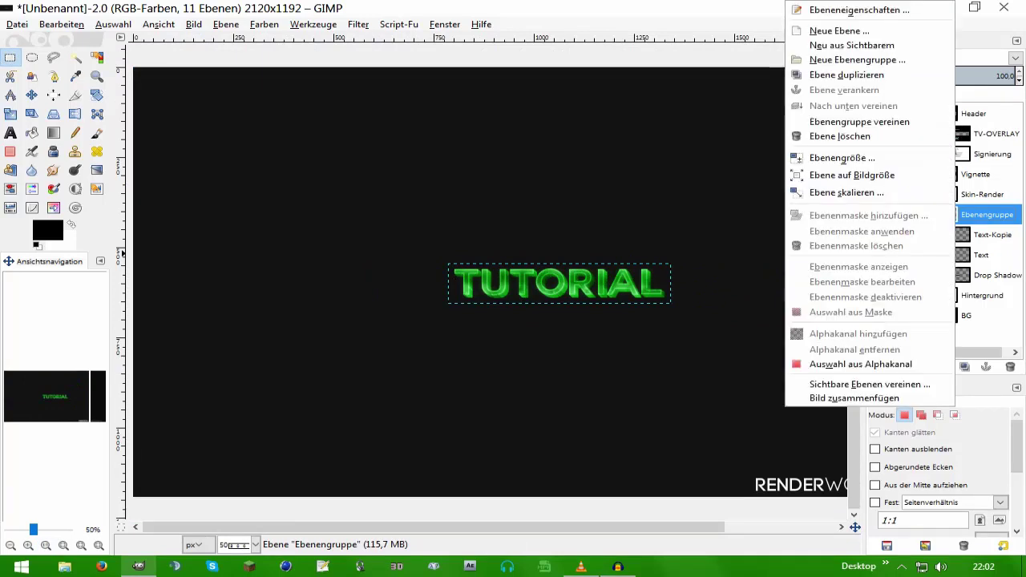
{"action": "left_click", "coordinate": [850, 119]}
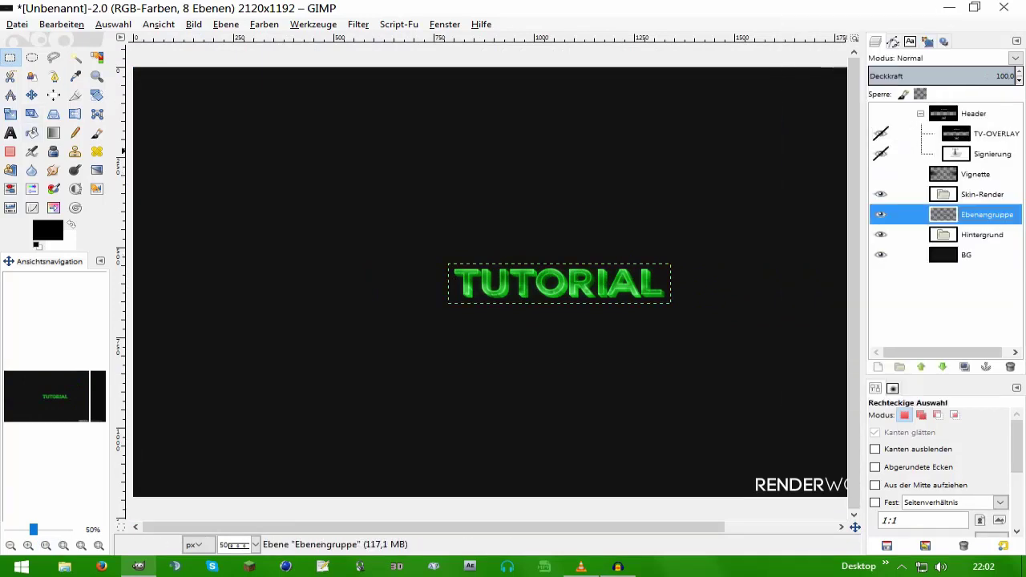
{"action": "left_click", "coordinate": [264, 24]}
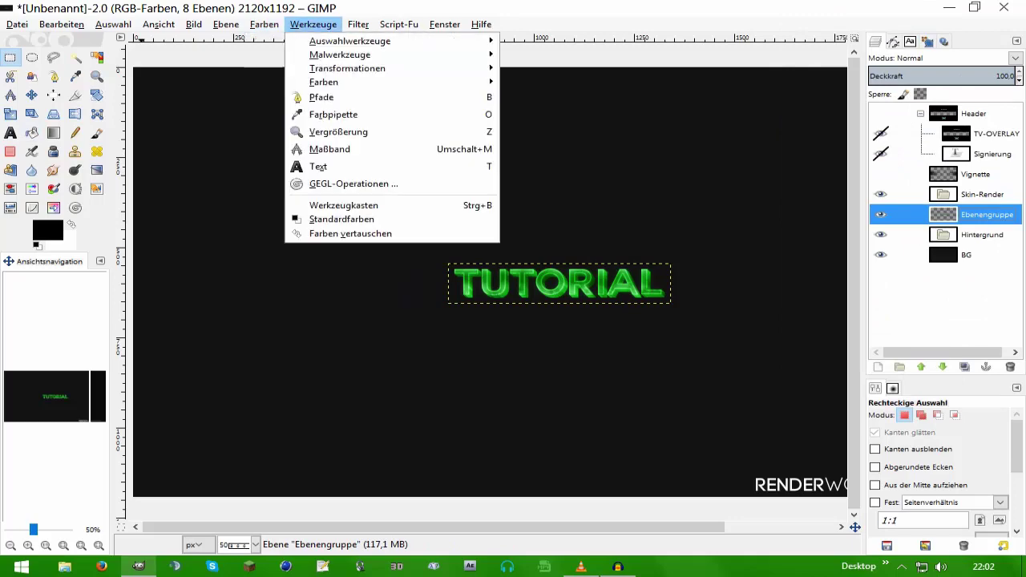
{"action": "left_click", "coordinate": [301, 283]}
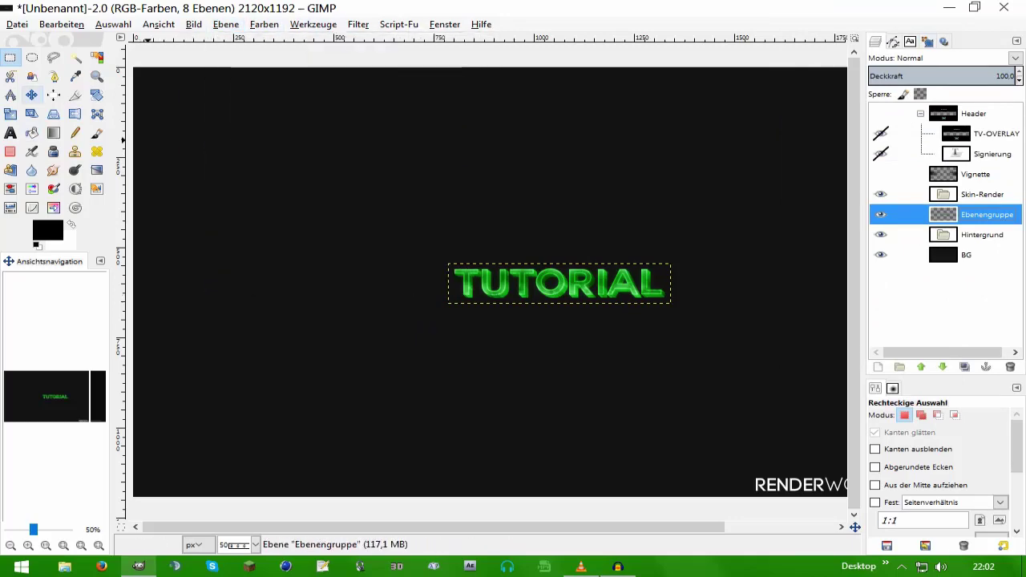
{"action": "left_click", "coordinate": [31, 95]}
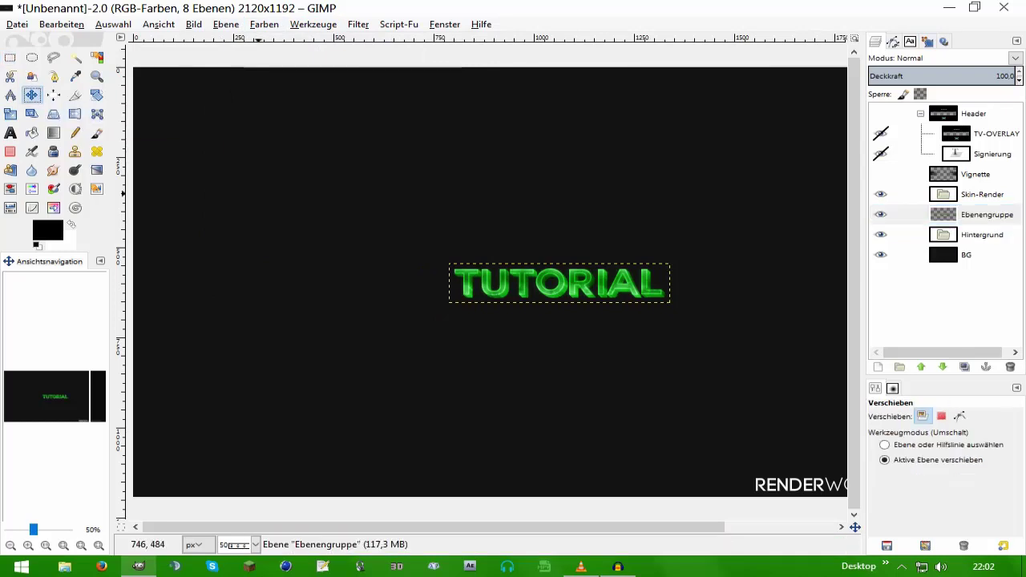
{"action": "left_click", "coordinate": [46, 545]}
{"action": "left_click_drag", "start_coordinate": [560, 324], "coordinate": [627, 331]}
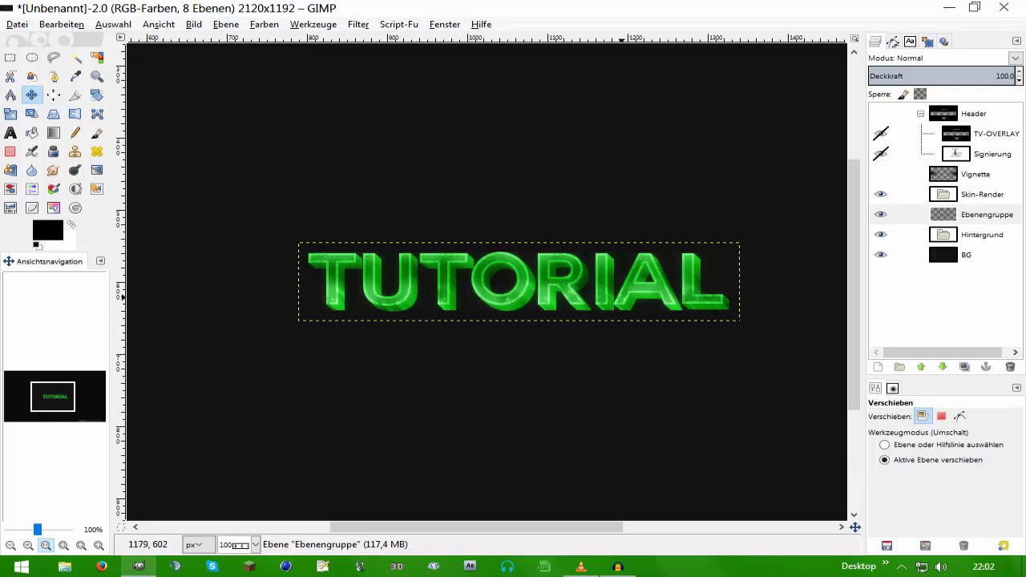
{"action": "left_click", "coordinate": [891, 235]}
{"action": "scroll", "coordinate": [481, 282], "scroll_direction": "down", "scroll_amount": 1}
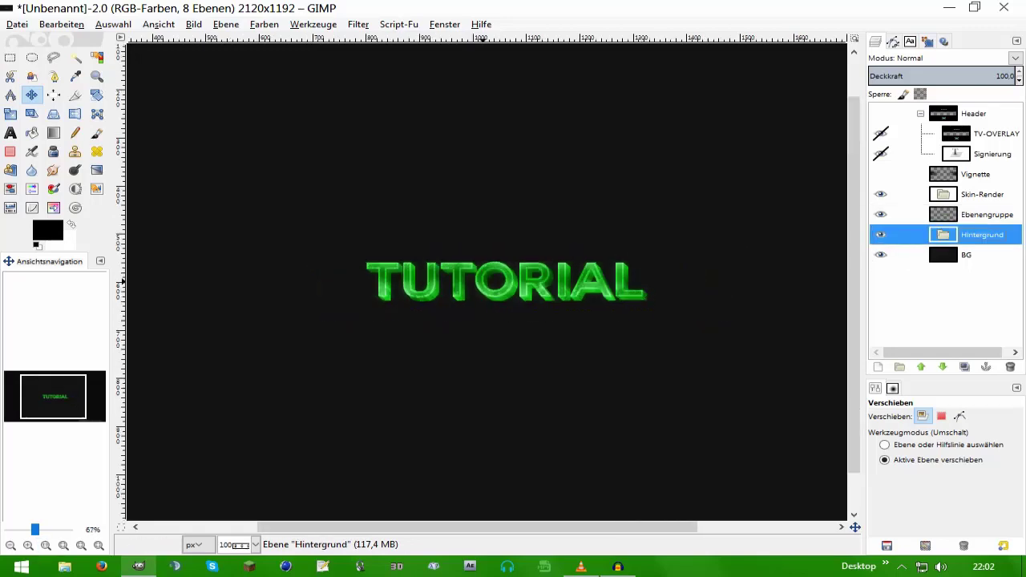
{"action": "scroll", "coordinate": [484, 288], "scroll_direction": "down", "scroll_amount": 1}
{"action": "scroll", "coordinate": [487, 296], "scroll_direction": "down", "scroll_amount": 1}
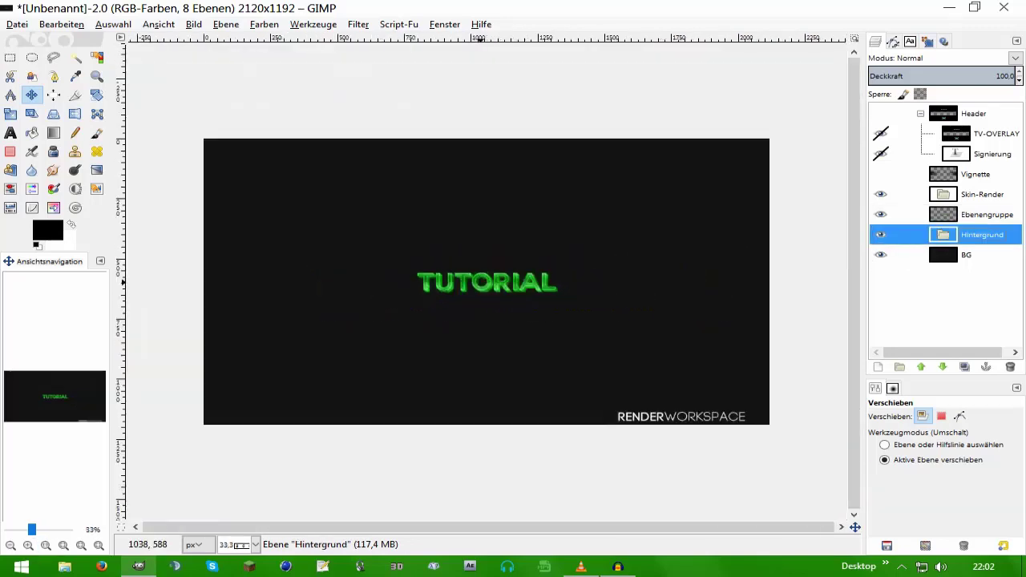
{"action": "scroll", "coordinate": [480, 280], "scroll_direction": "up", "scroll_amount": 2}
{"action": "left_click", "coordinate": [28, 545]}
{"action": "left_click", "coordinate": [28, 545]}
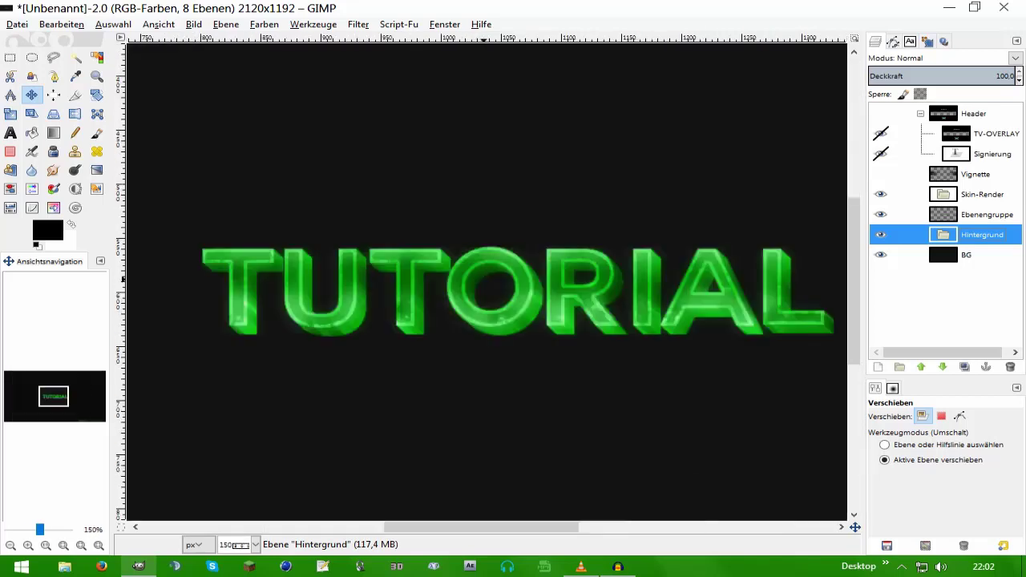
{"action": "left_click", "coordinate": [46, 545]}
{"action": "scroll", "coordinate": [497, 289], "scroll_direction": "right", "scroll_amount": 2}
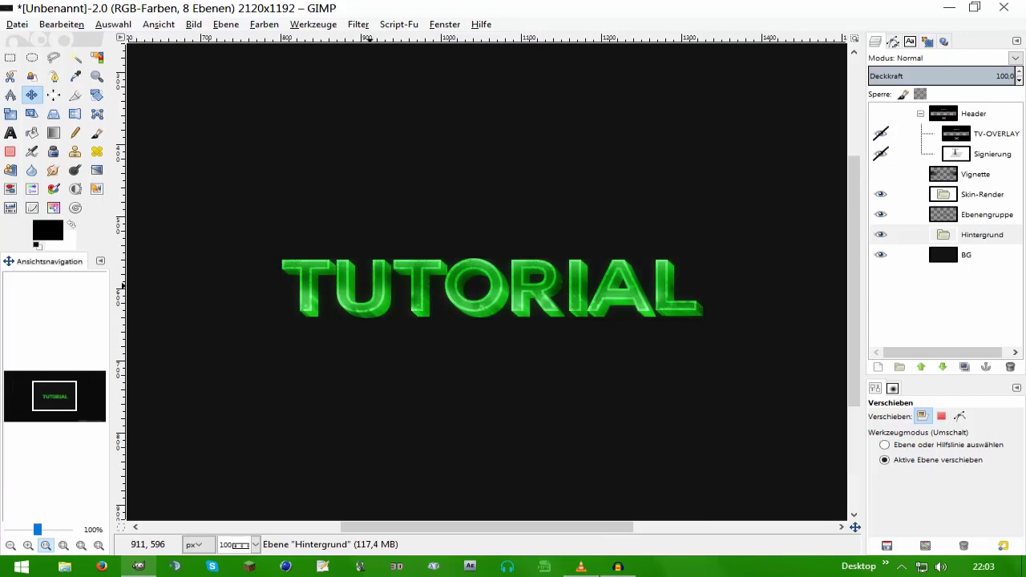
{"action": "key", "text": "alt+h"}
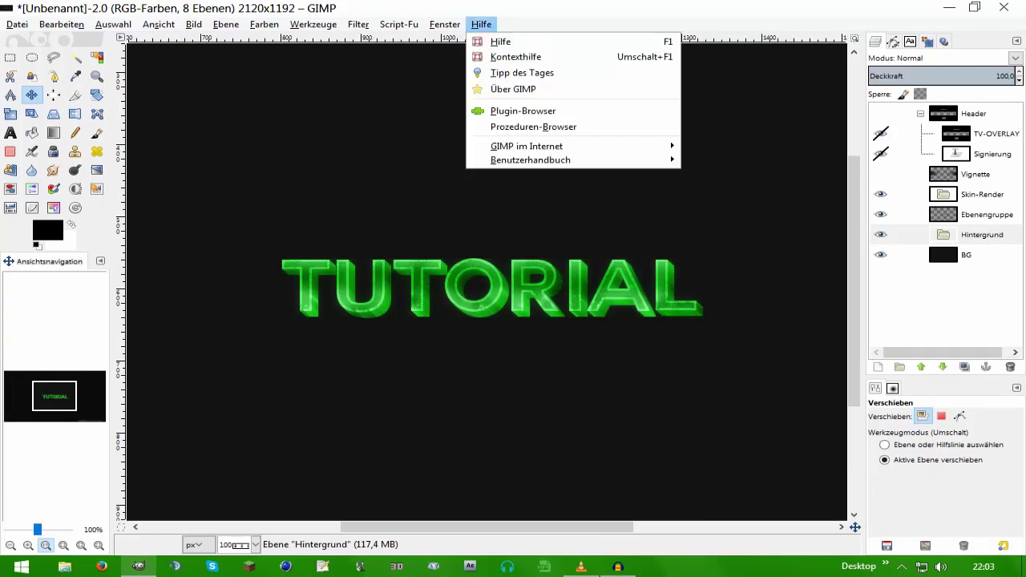
{"action": "key", "text": "Escape"}
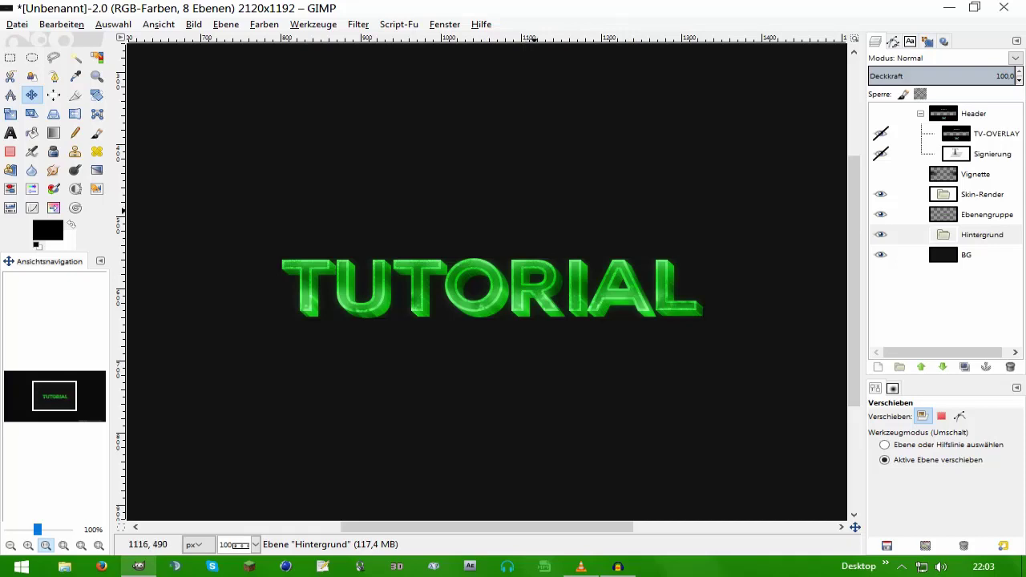